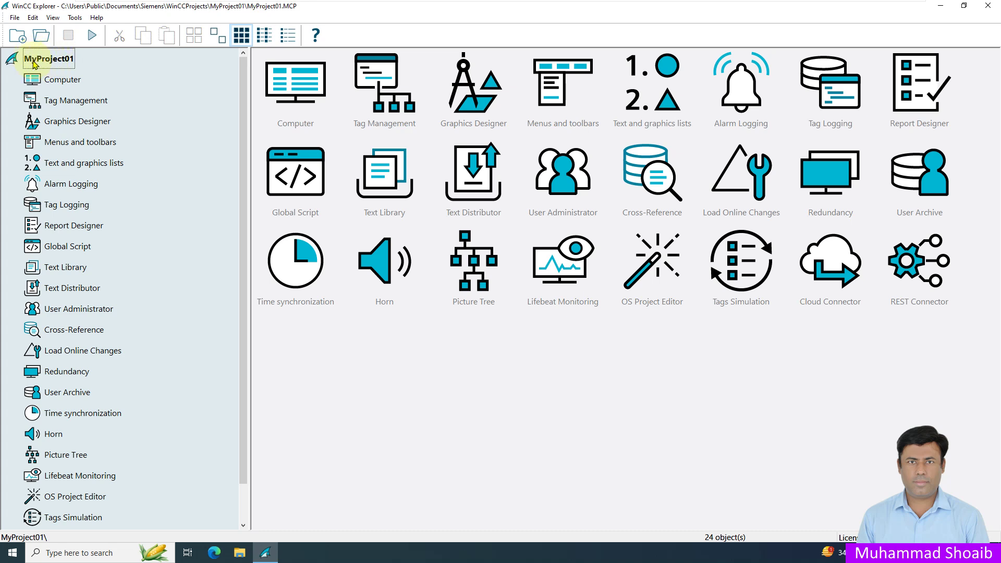
Open the active color palette for editing from the User Interface and Design settings in the MyProject01 project properties.
right_click(66, 63)
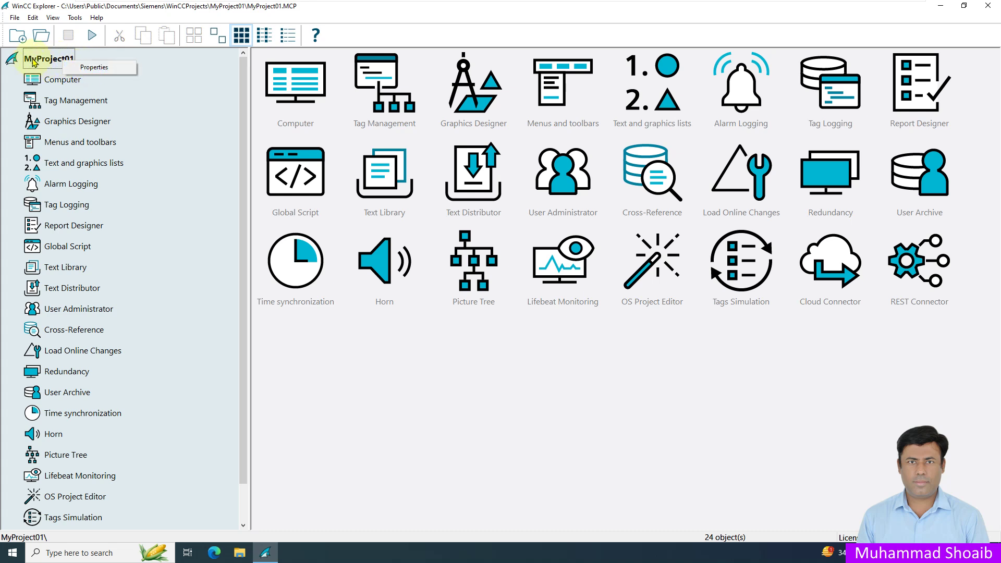
left_click(84, 69)
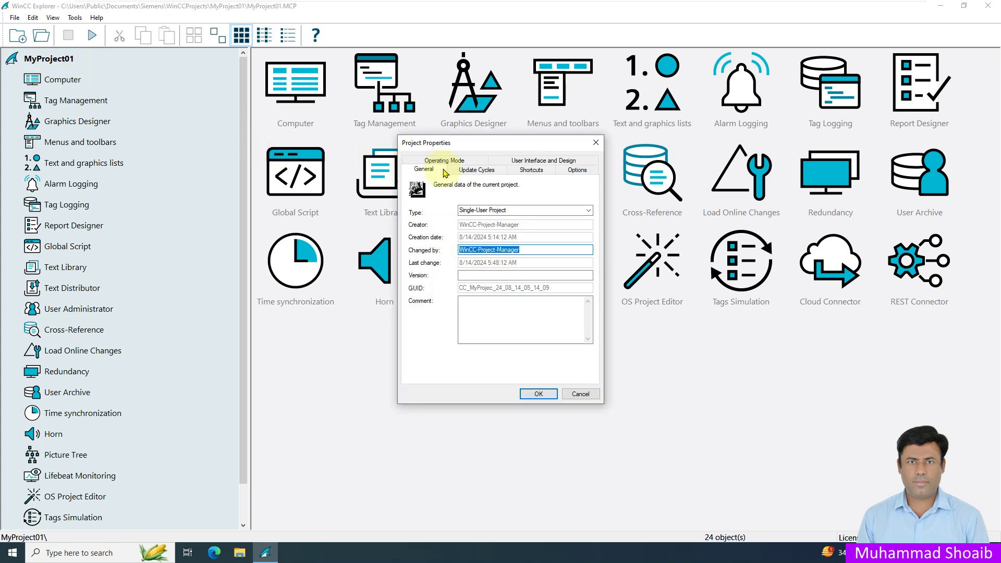
left_click(533, 163)
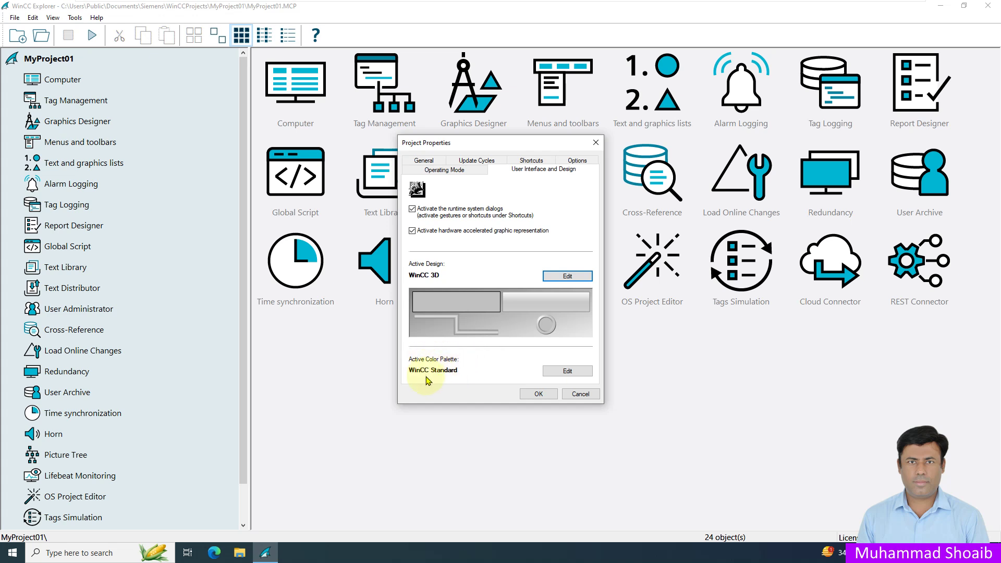
left_click(568, 371)
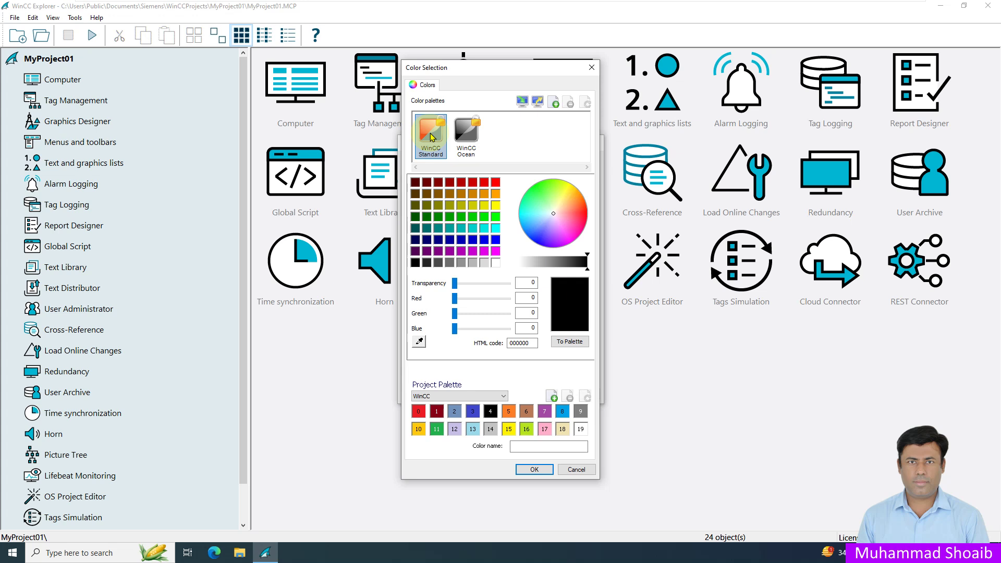
Review the project palettes WinCC Controls 1 and WinCC Controls 2, then reselect the WinCC palette.
left_click(494, 398)
left_click(488, 405)
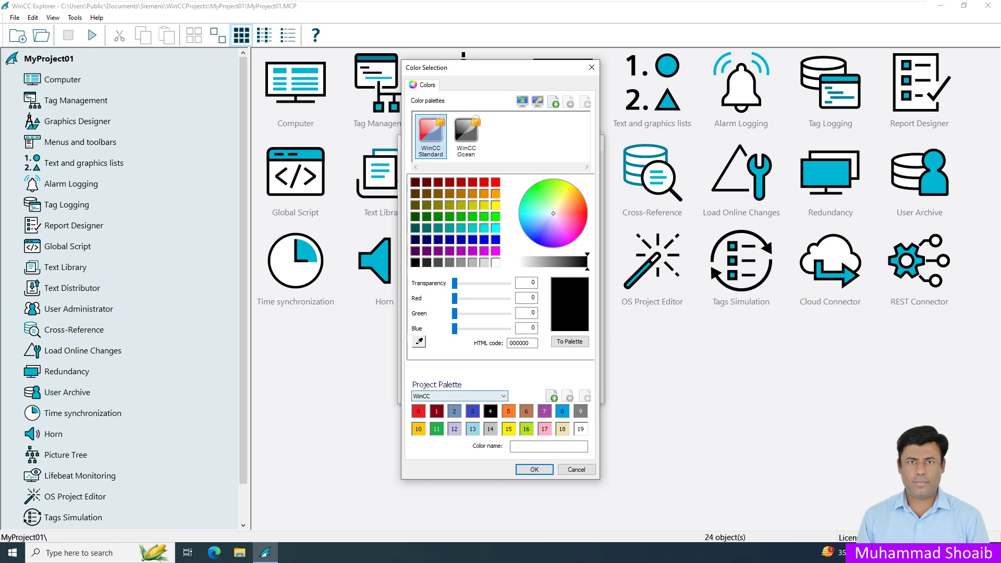
left_click(472, 396)
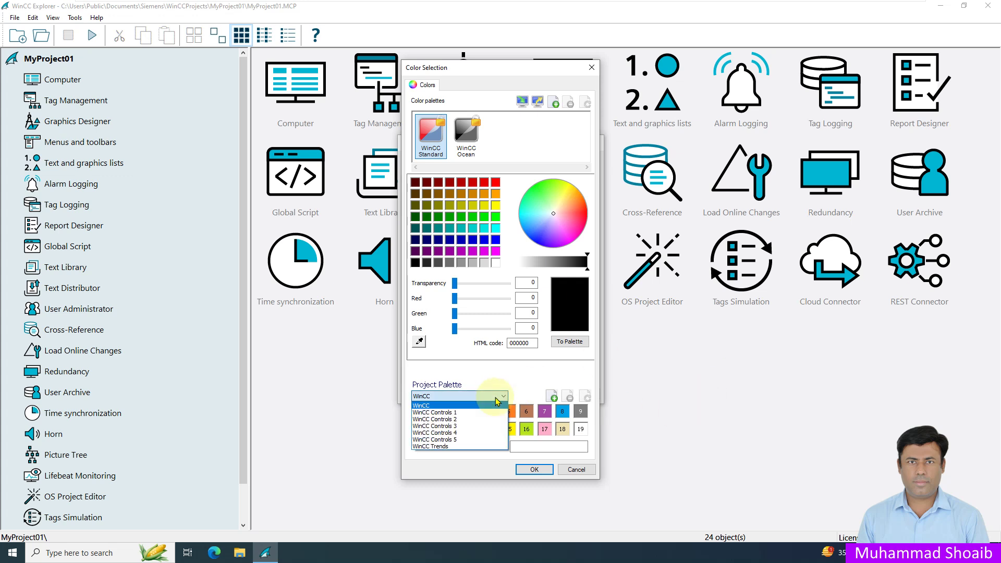
left_click(459, 413)
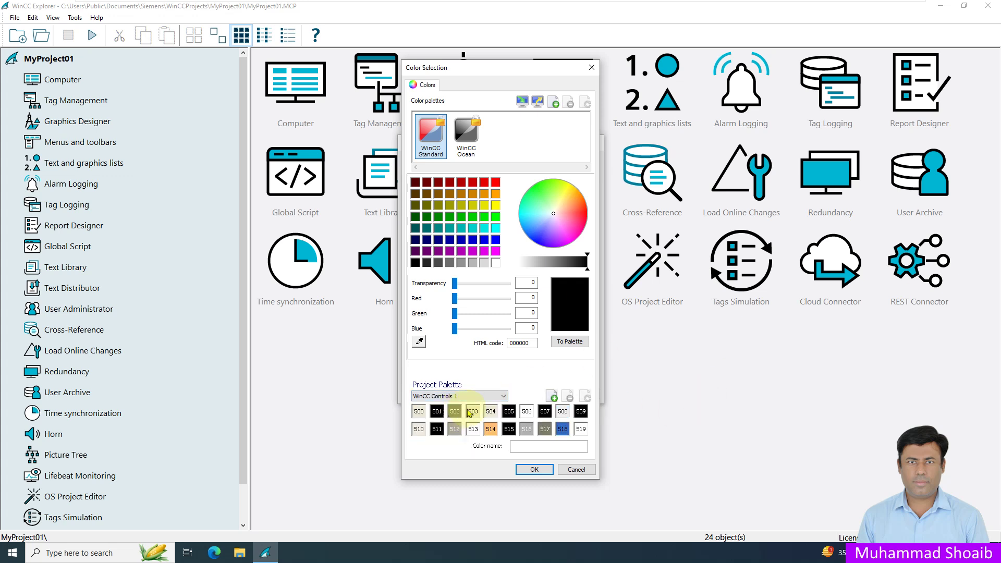
left_click(504, 399)
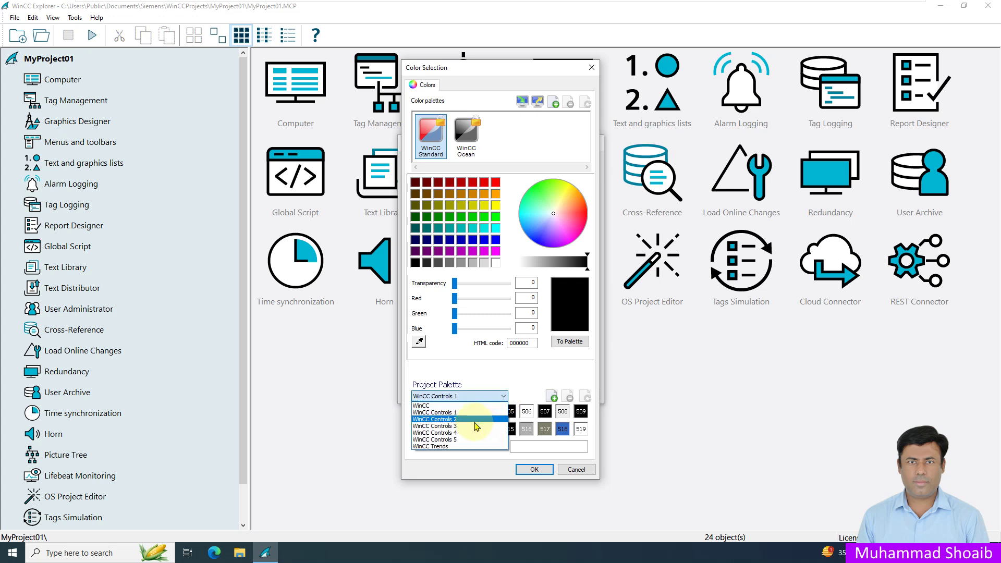
left_click(478, 419)
left_click(503, 397)
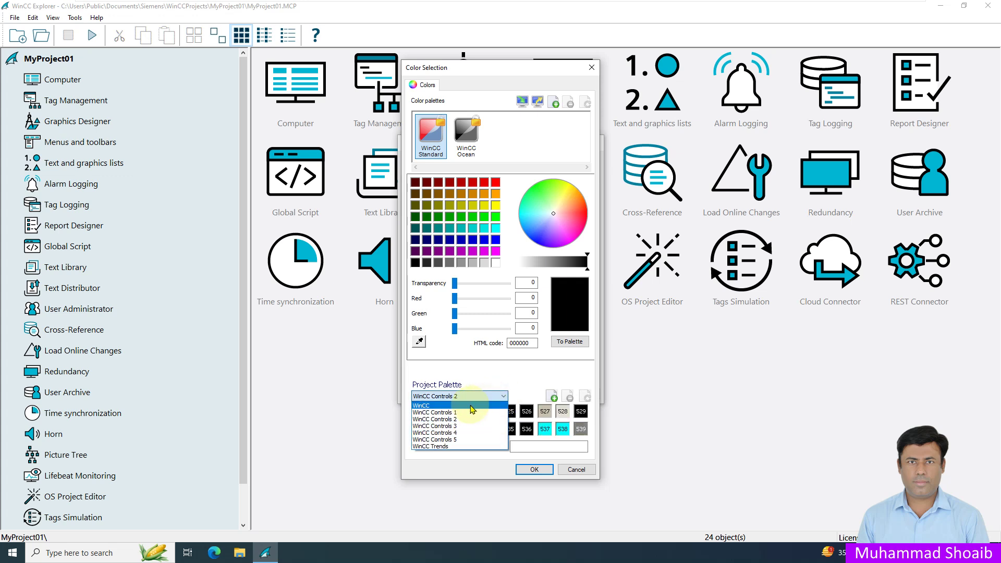
left_click(493, 405)
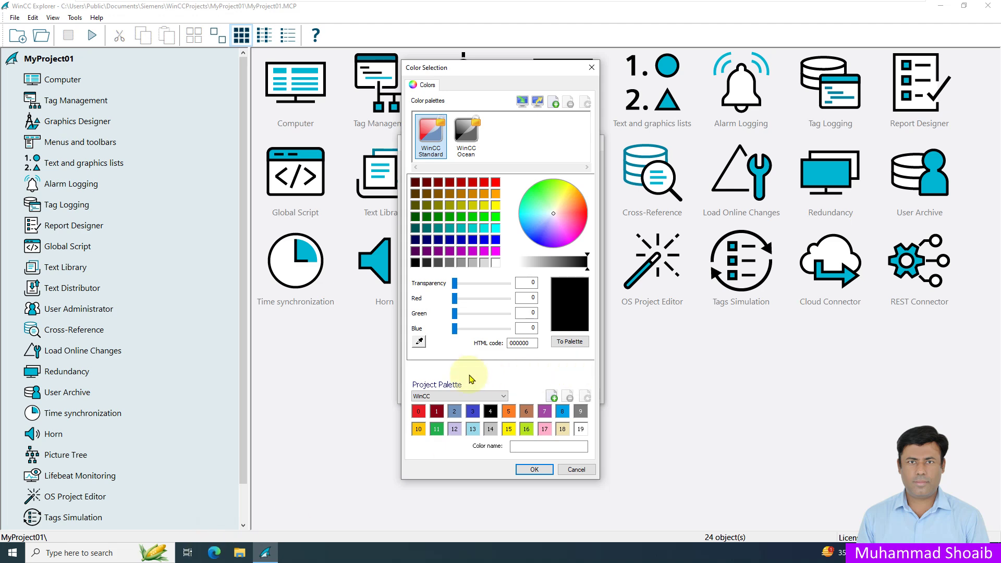
Switch to the UI Colors generator in Edge and pick the dark blue-grey #3e3f51 as the base color.
left_click(215, 554)
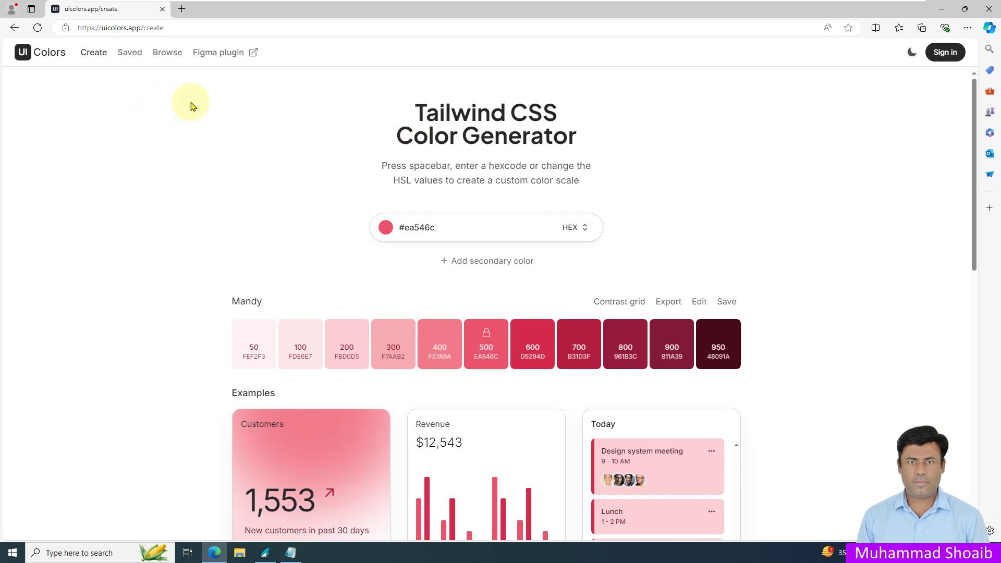
left_click(452, 225)
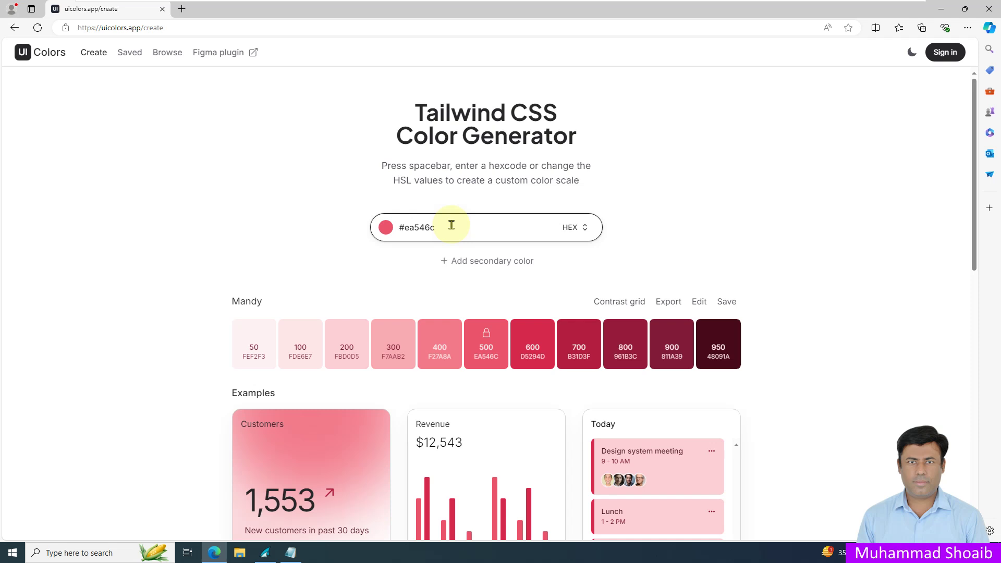
left_click(389, 230)
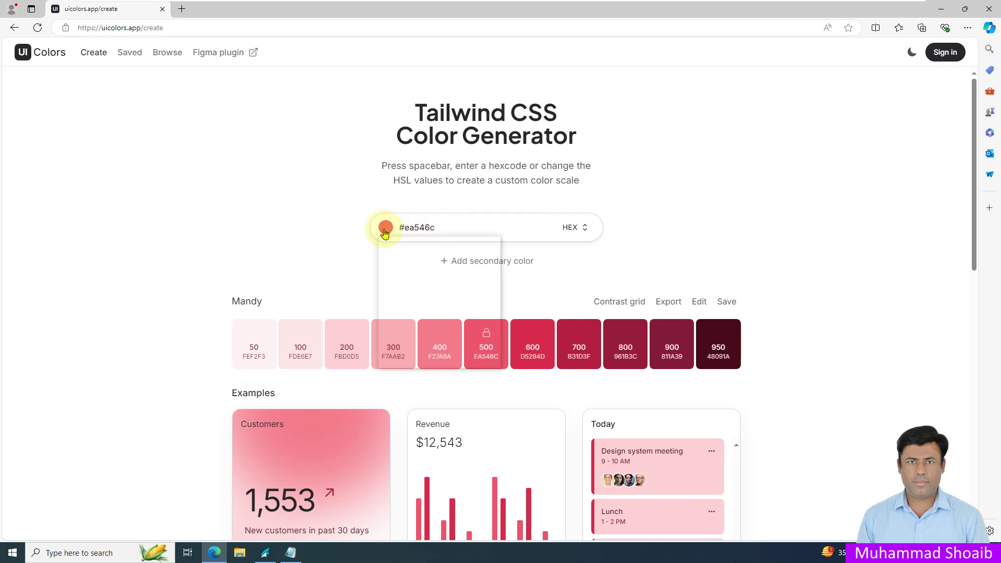
left_click(450, 322)
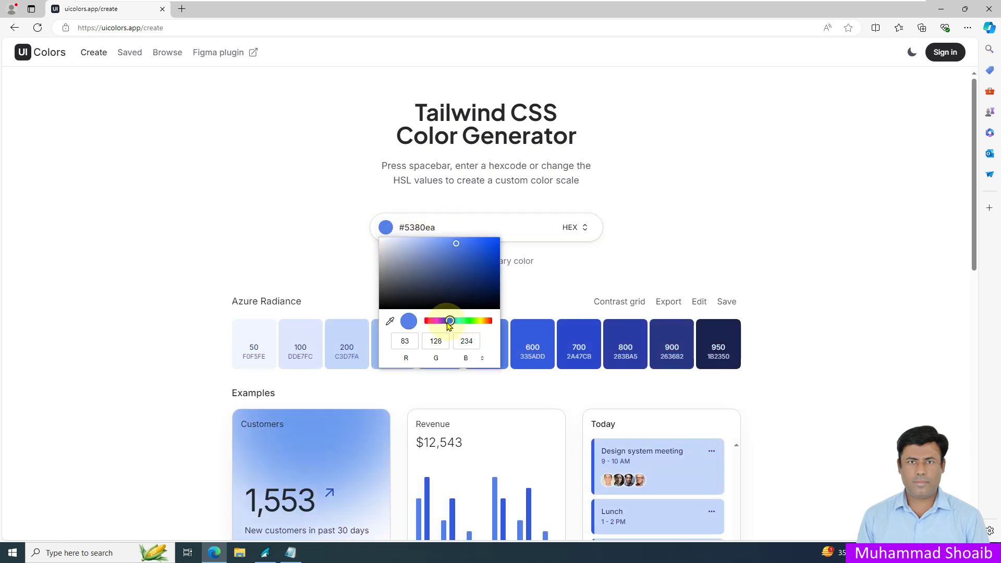
left_click_drag(446, 324, 447, 322)
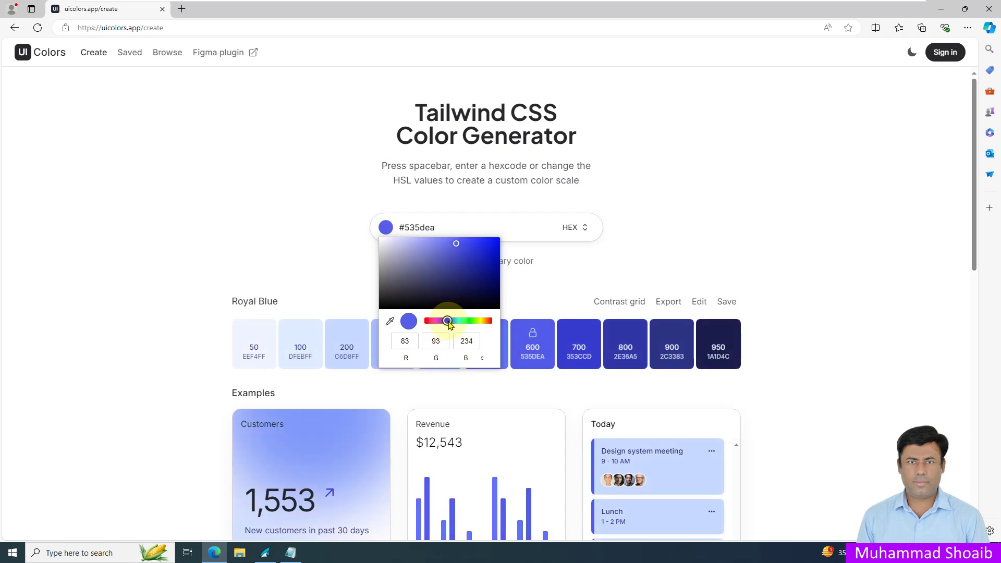
left_click(410, 278)
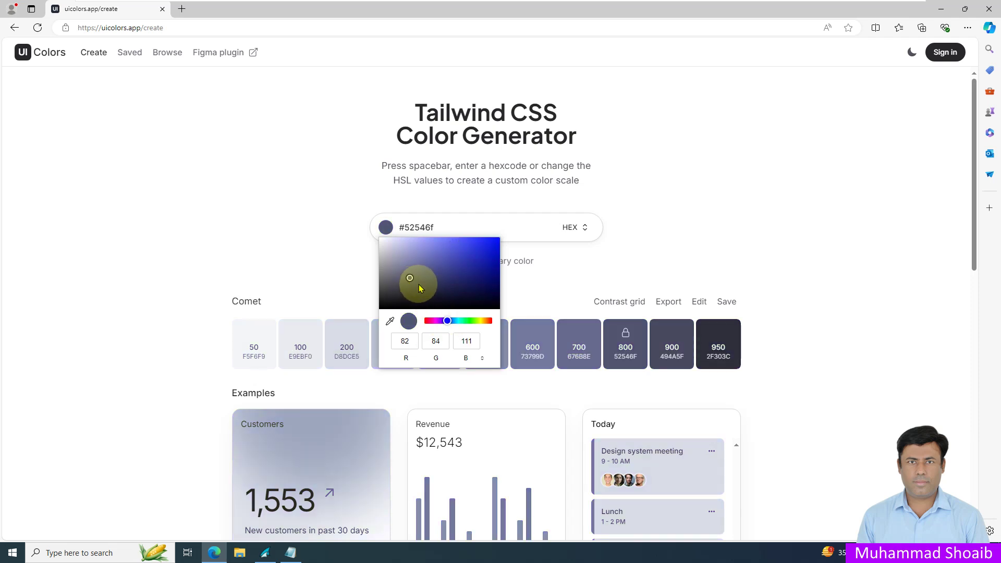
key("ctrl+t")
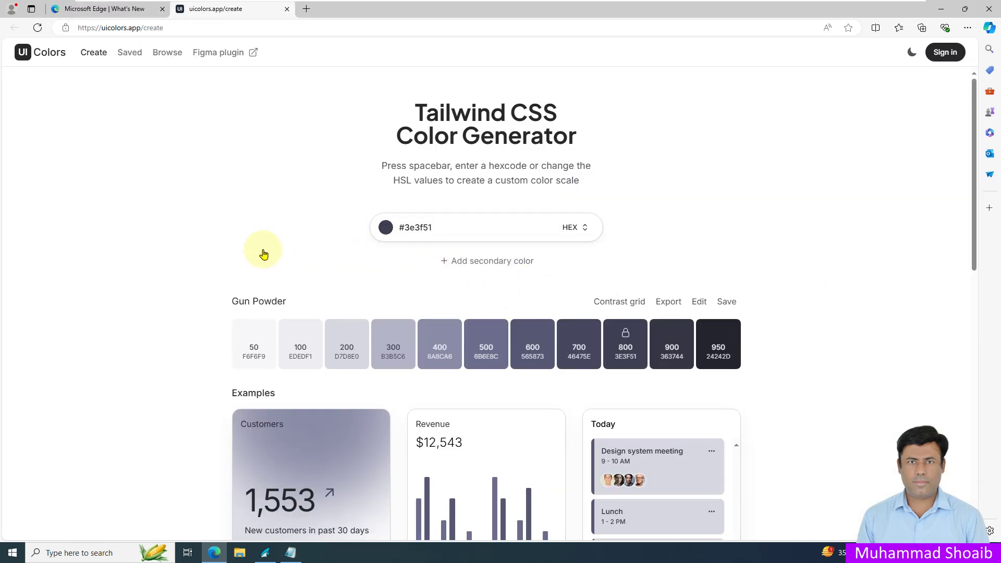
Examine how the shades of the generated color scale are used in the example cards, chart and button previews.
scroll(850, 286, "down", 4)
scroll(850, 286, "down", 4)
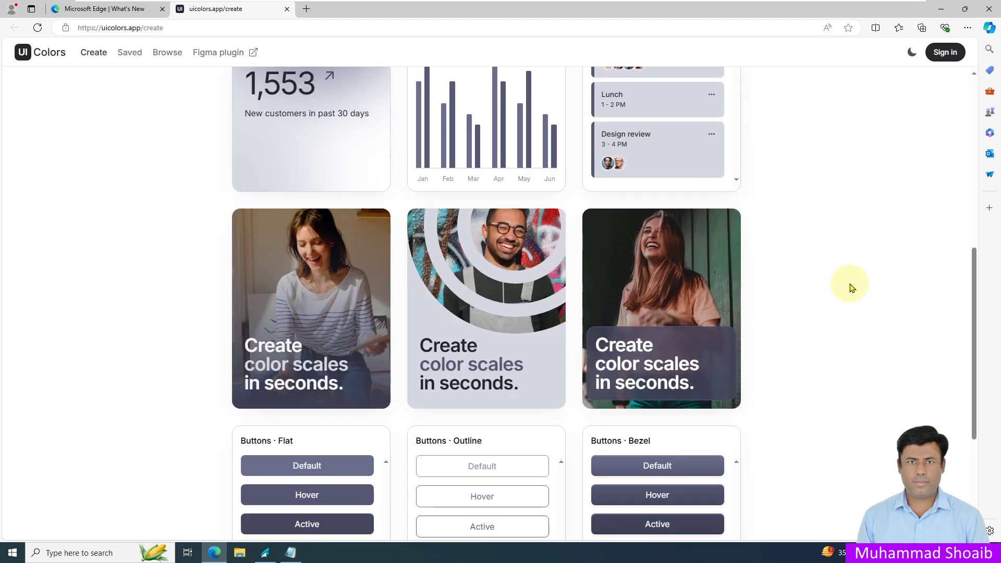
scroll(850, 285, "down", 2)
scroll(850, 286, "up", 9)
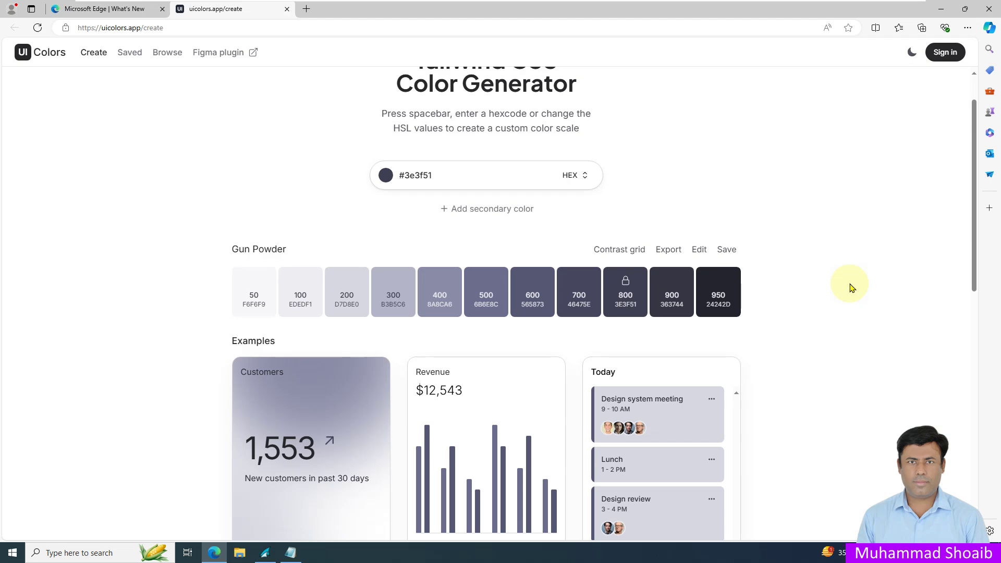
scroll(850, 286, "down", 2)
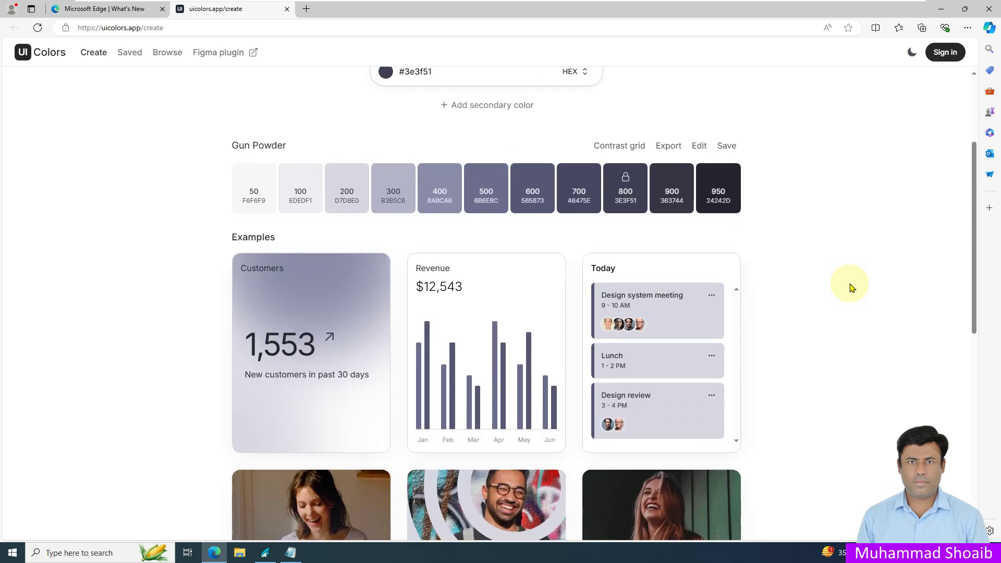
scroll(850, 286, "up", 3)
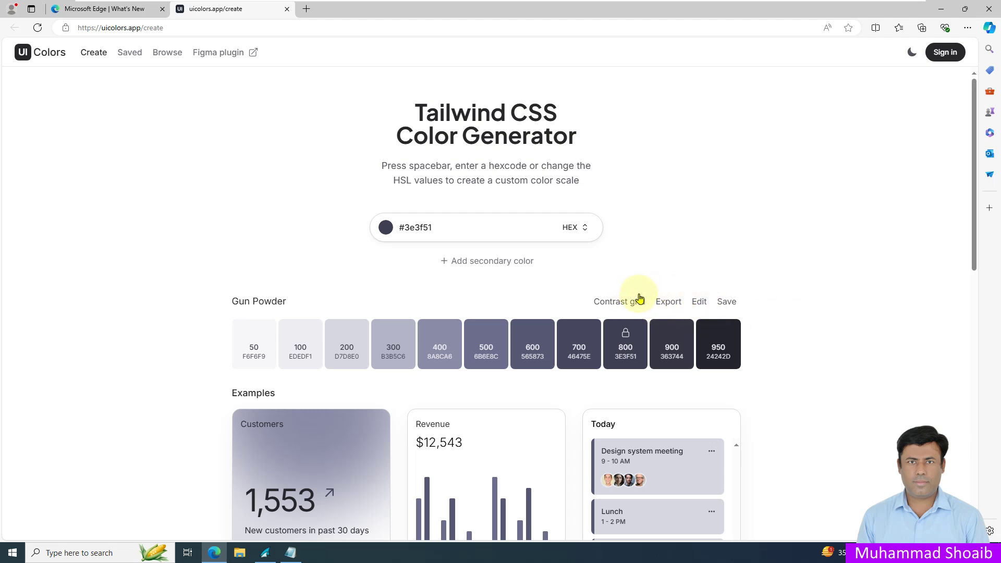
scroll(771, 279, "down", 1)
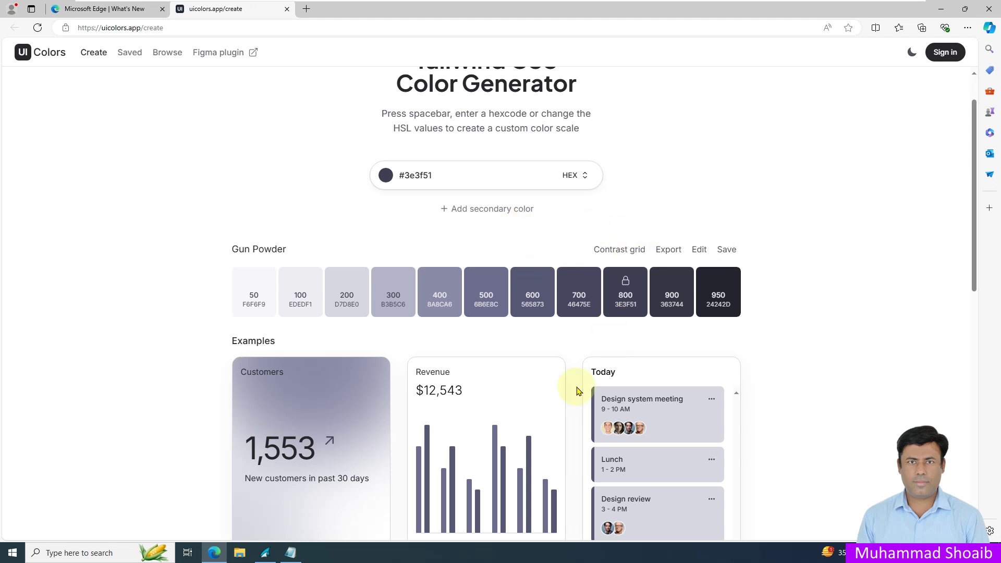
scroll(571, 393, "down", 1)
mouse_move(497, 453)
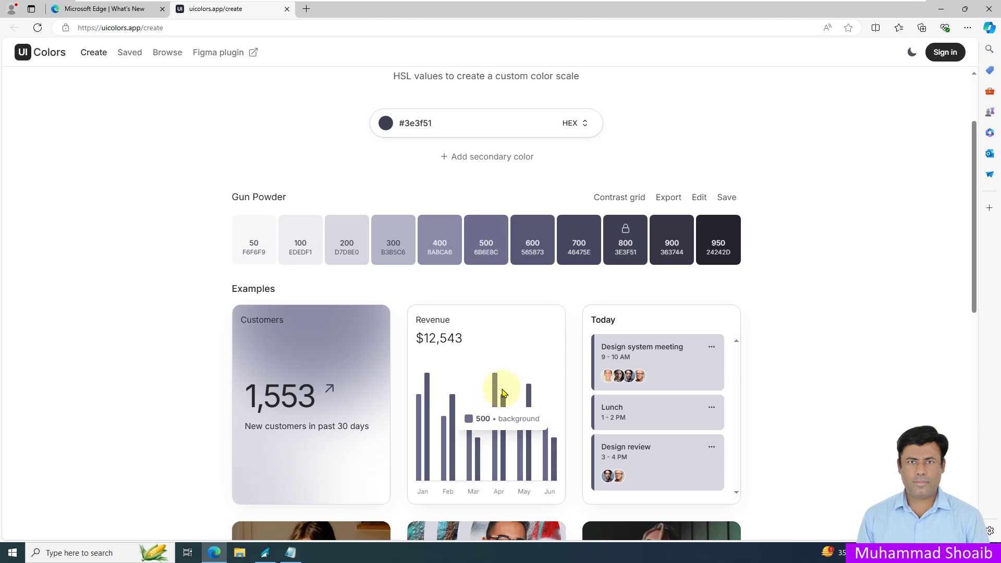
scroll(524, 386, "down", 4)
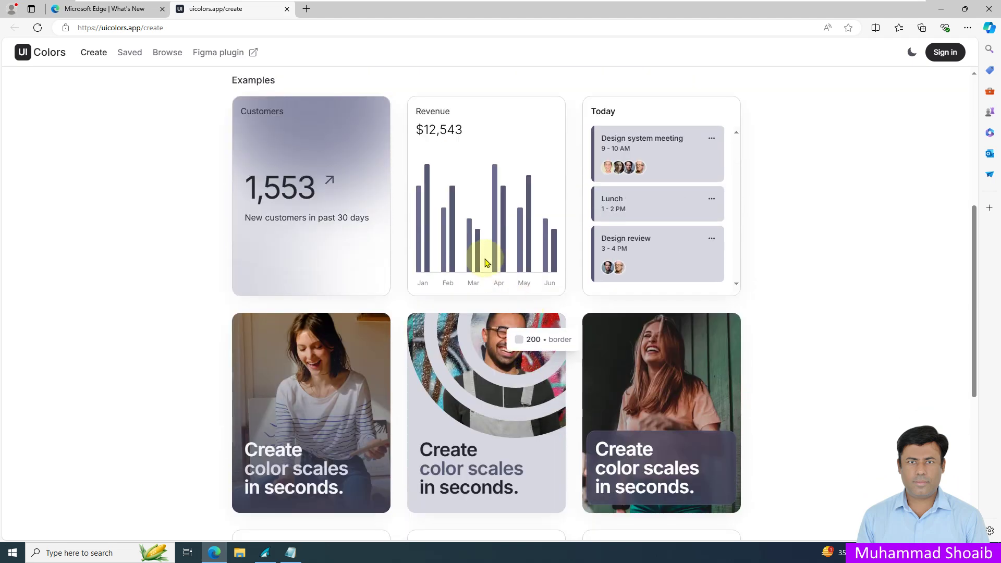
scroll(720, 306, "down", 2)
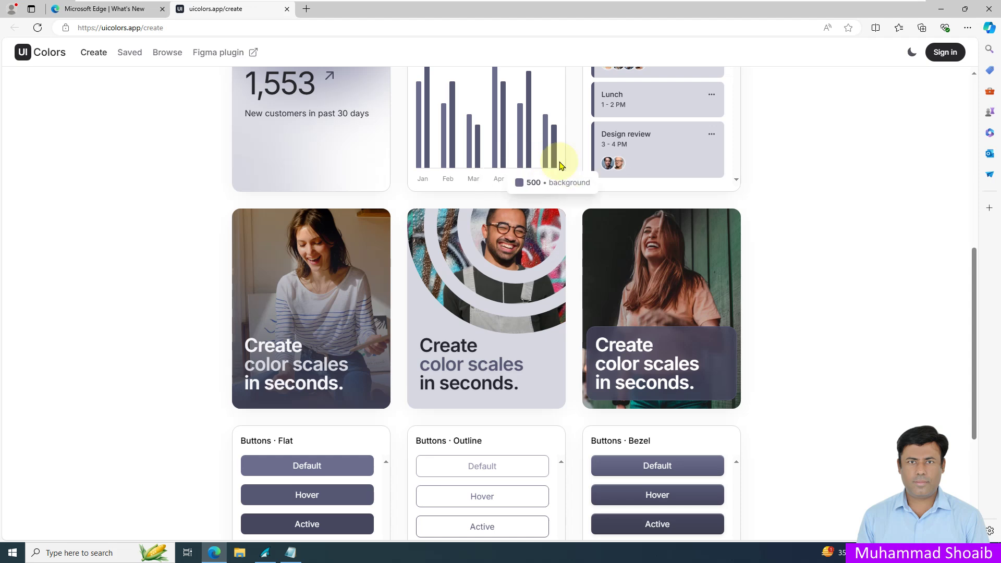
scroll(789, 243, "down", 3)
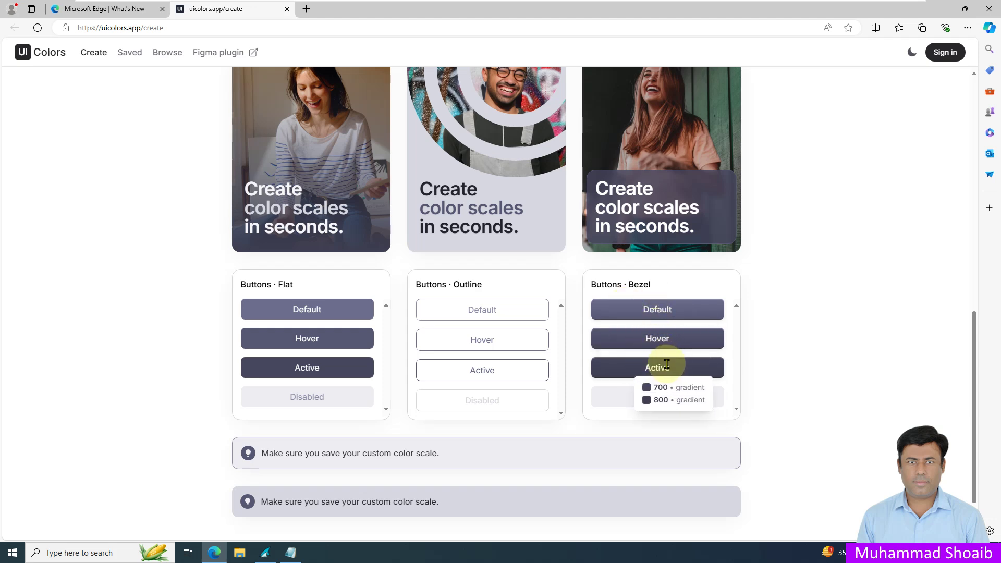
scroll(791, 346, "up", 5)
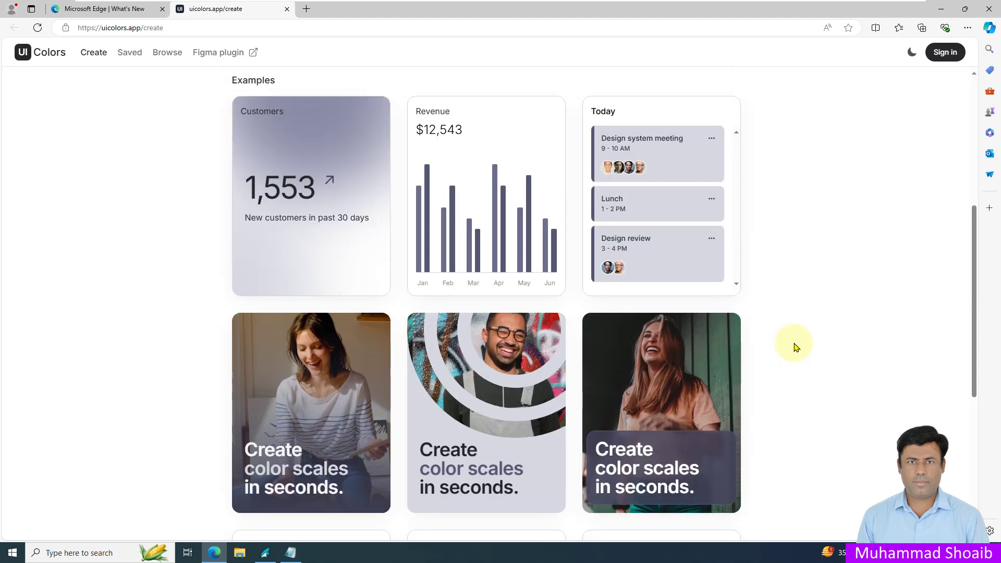
scroll(794, 346, "up", 5)
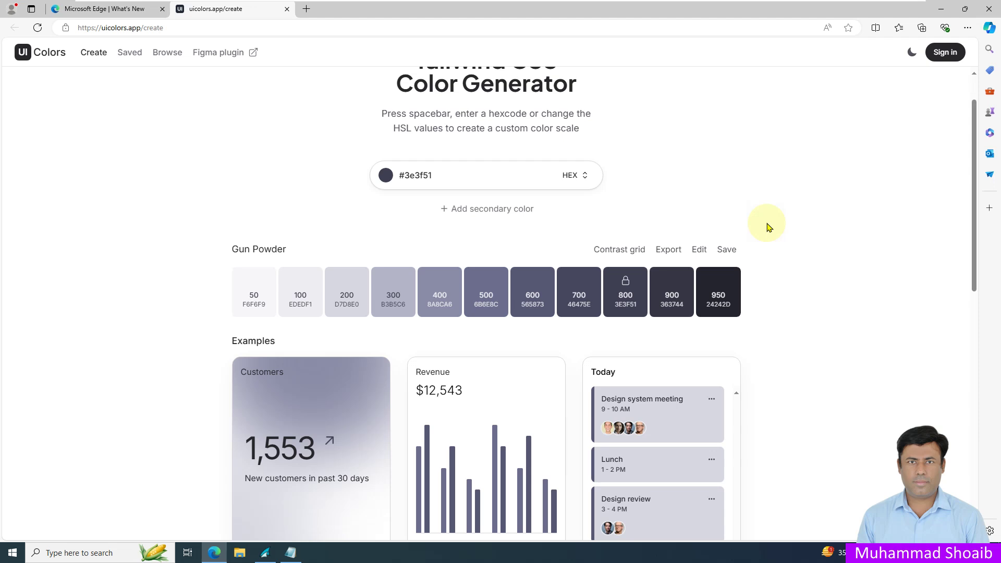
Export the generated color scale as Tailwind (HEX), copy its code and close the export window.
left_click(669, 250)
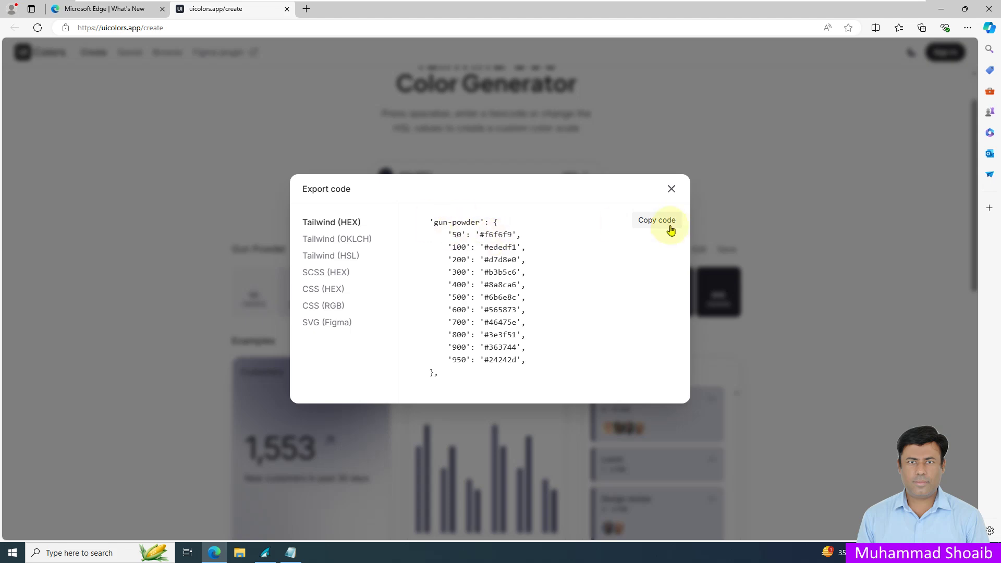
left_click(670, 229)
left_click(671, 188)
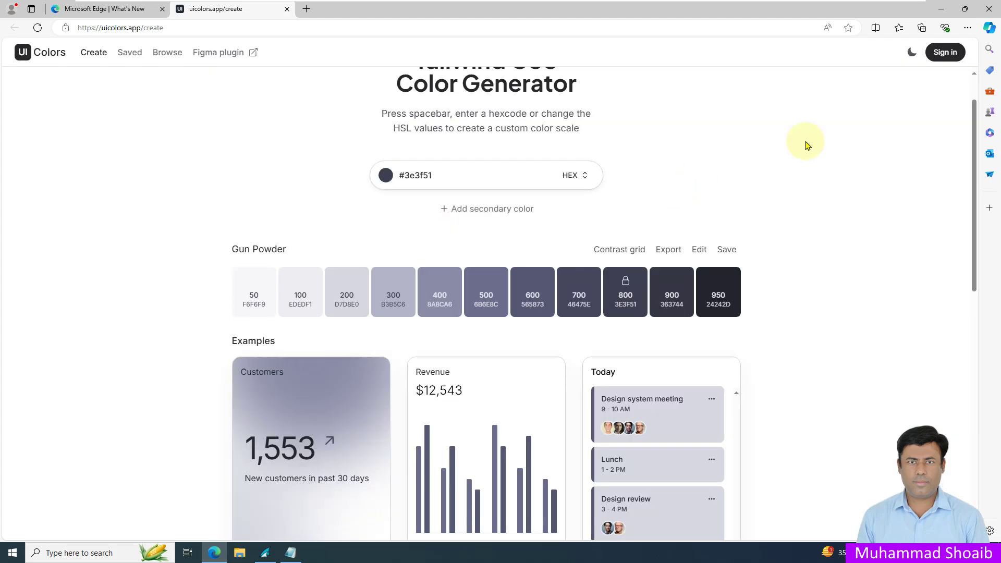
Paste the copied gun-powder color codes into a new Notepad document and return to WinCC's Color Selection dialog.
left_click(945, 10)
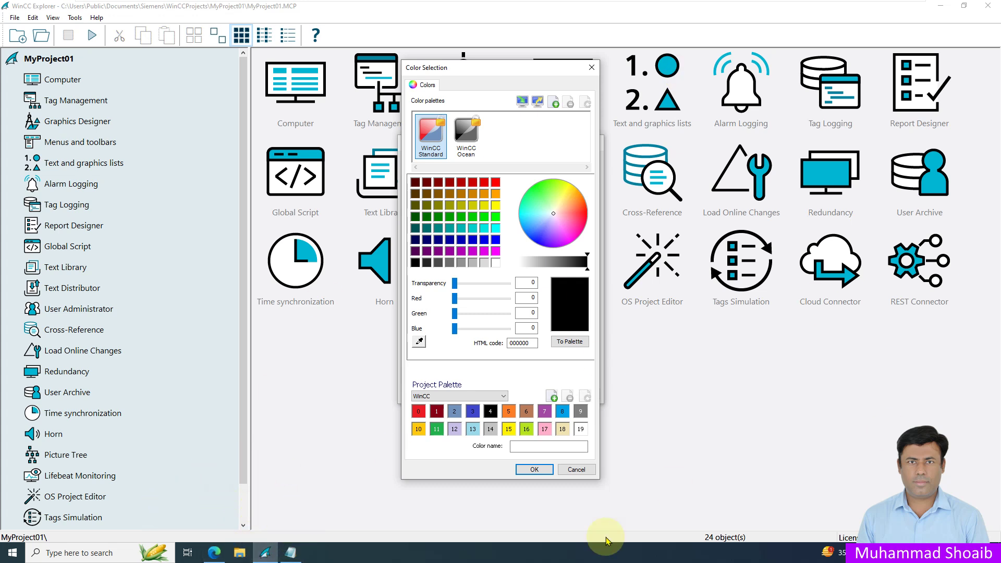
left_click(84, 553)
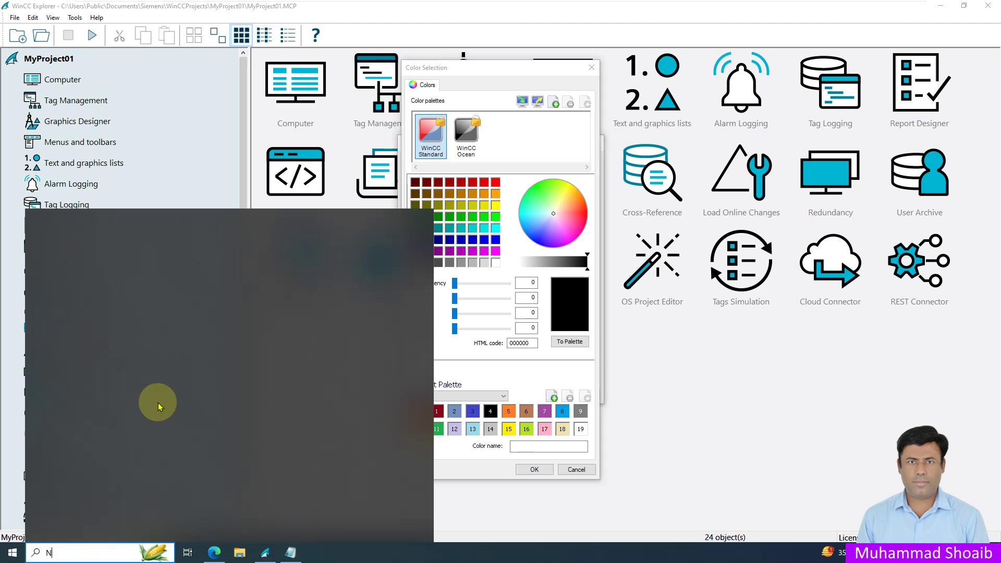
type("n")
left_click(127, 271)
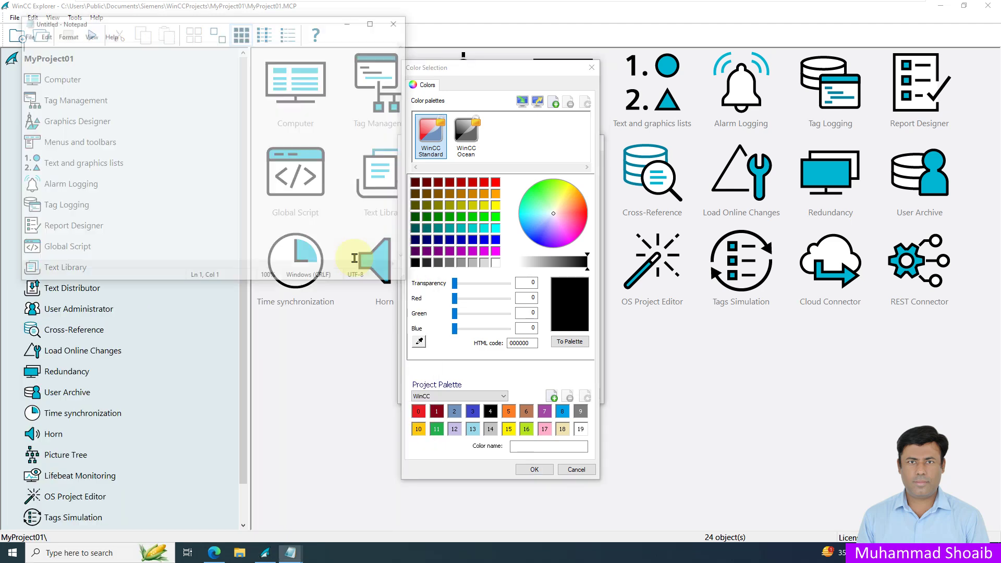
type("'gun-powder': {         '50': '#f6f6f9',         '100': '#ededf1',         '200': '#d7d8e0',         '300': '#b3b5c6',         '400': '#8a8ca6',         '500': '#6b6e8c',         '600': '#565873',         '700': '#46475e',         '800': '#3e3f51',         '900': '#363744',         '950': '#24242d',     },")
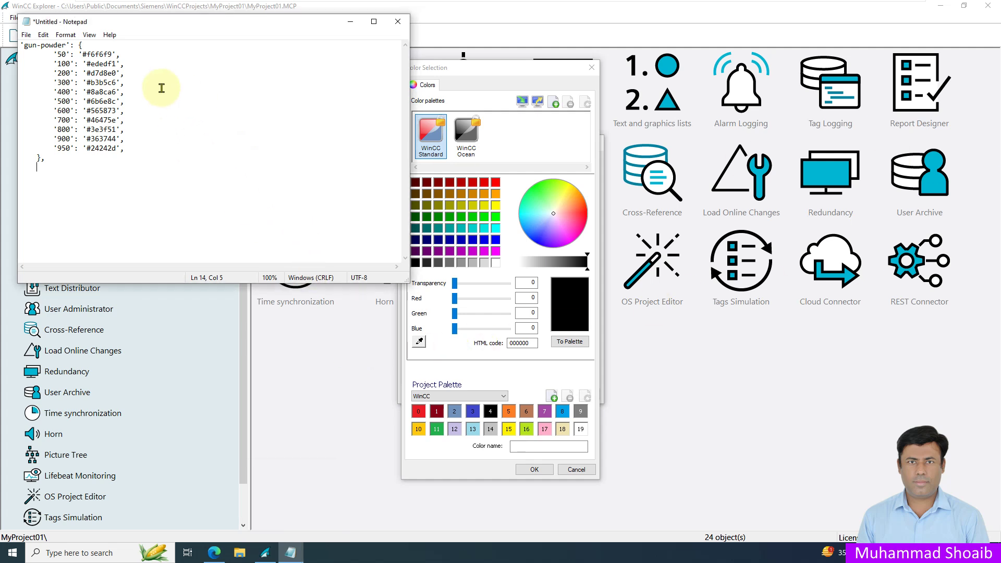
left_click(503, 373)
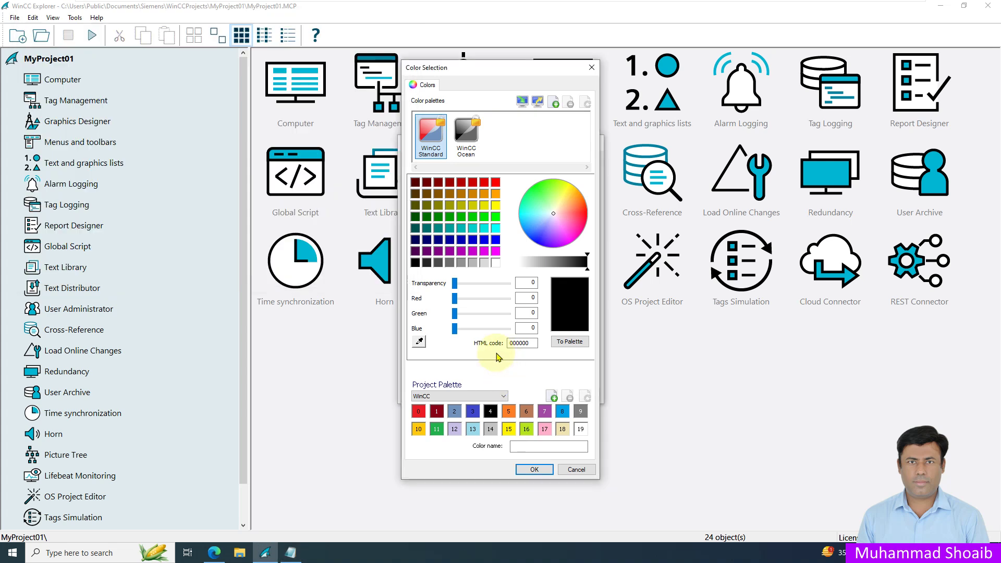
Add a new color range to the Project Palette and rename it MyColorRange1.
left_click(552, 399)
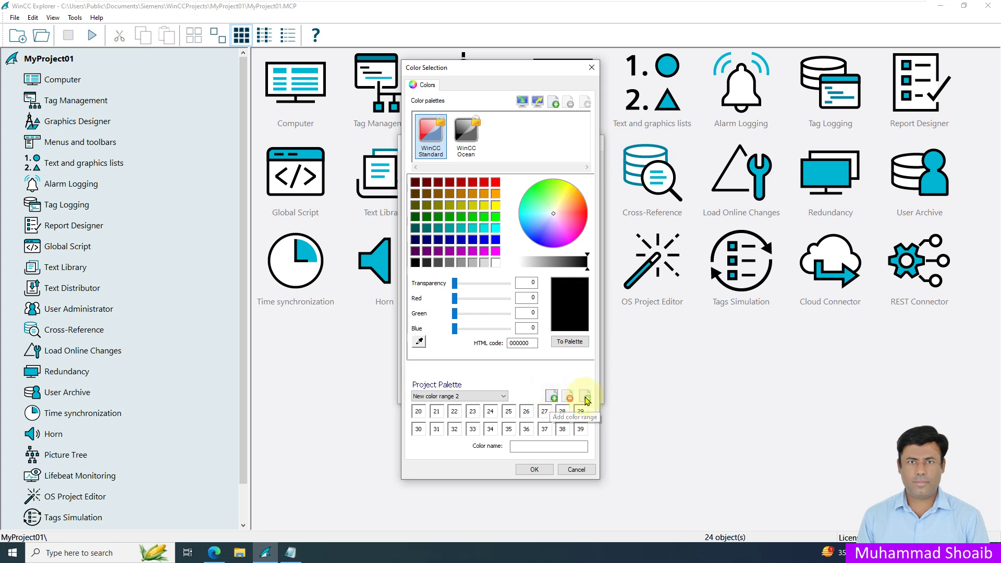
left_click(585, 398)
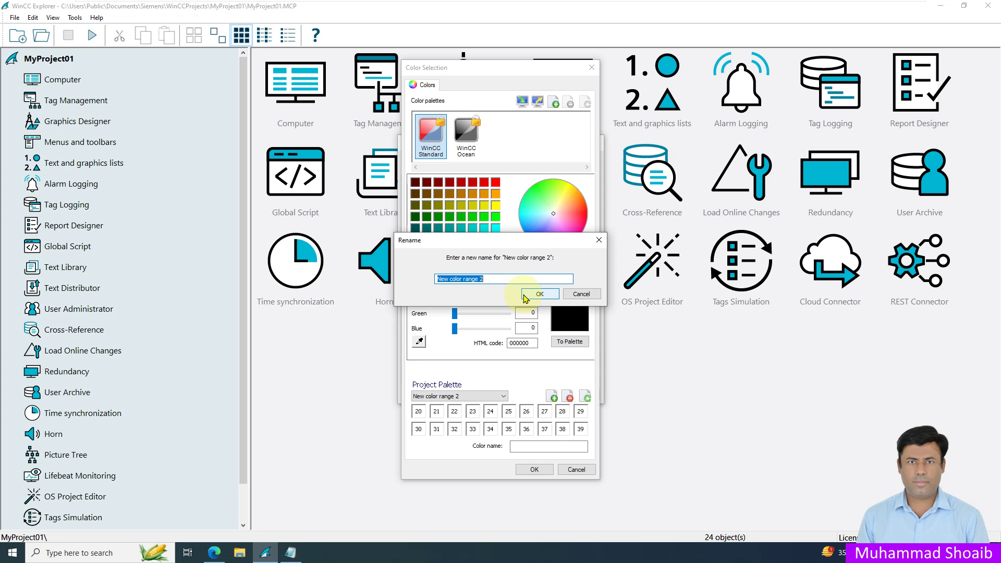
type("mY")
key("BackSpace")
key("BackSpace")
type("MyColorRang")
left_click(523, 294)
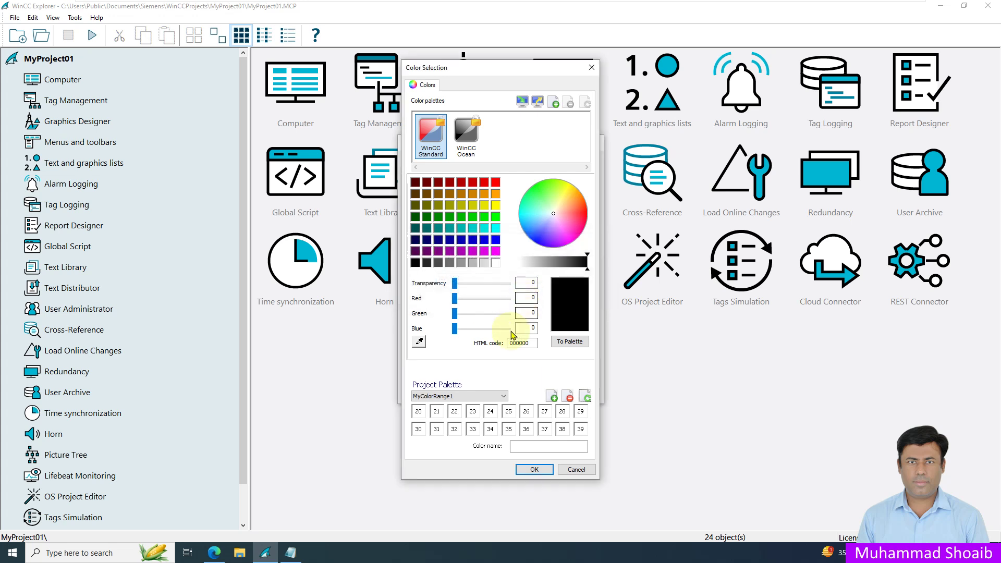
Copy the 50 shade's code f6f6f9 from Notepad and store that color in palette slot 20 with the name 50.
left_click(291, 552)
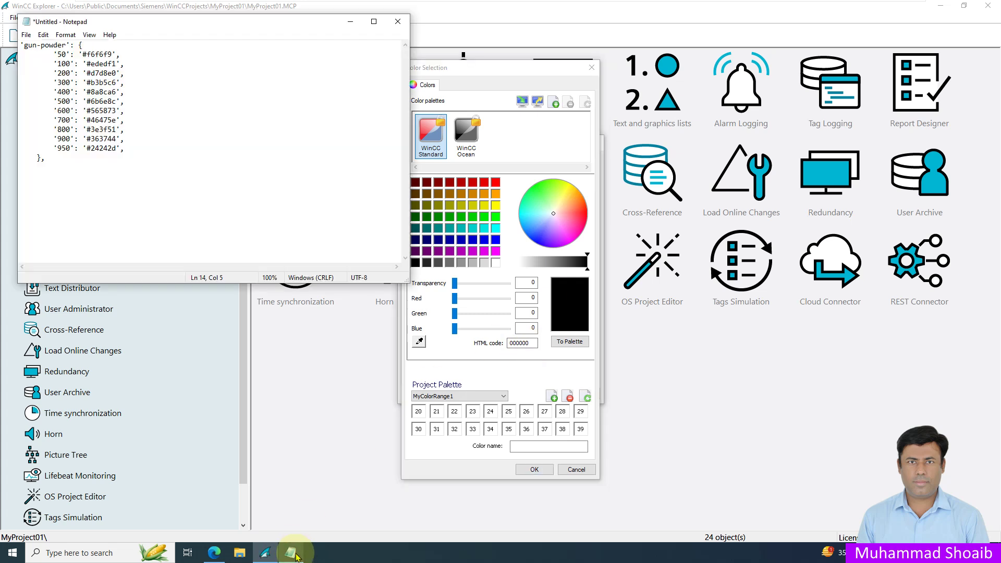
left_click_drag(112, 54, 86, 55)
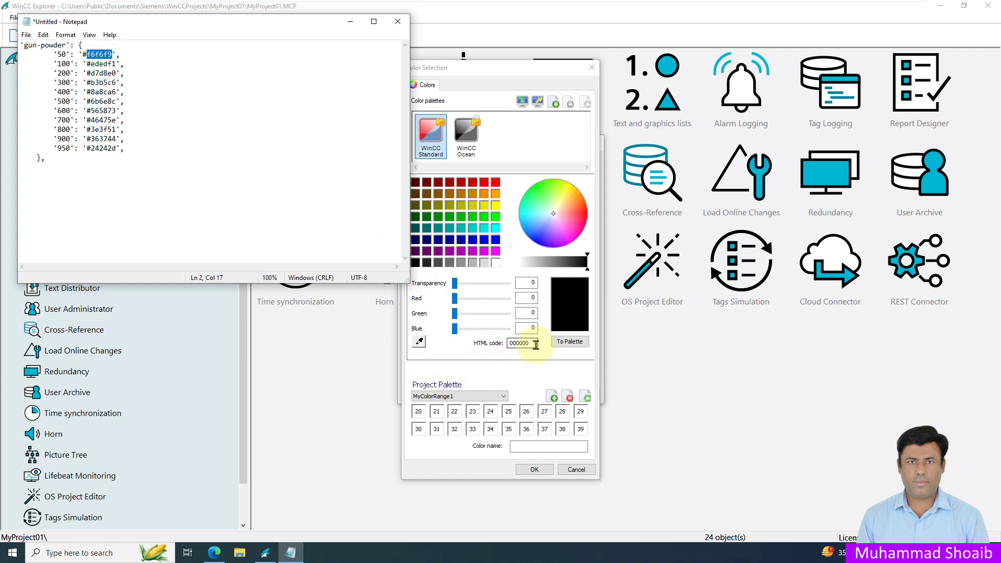
double_click(536, 345)
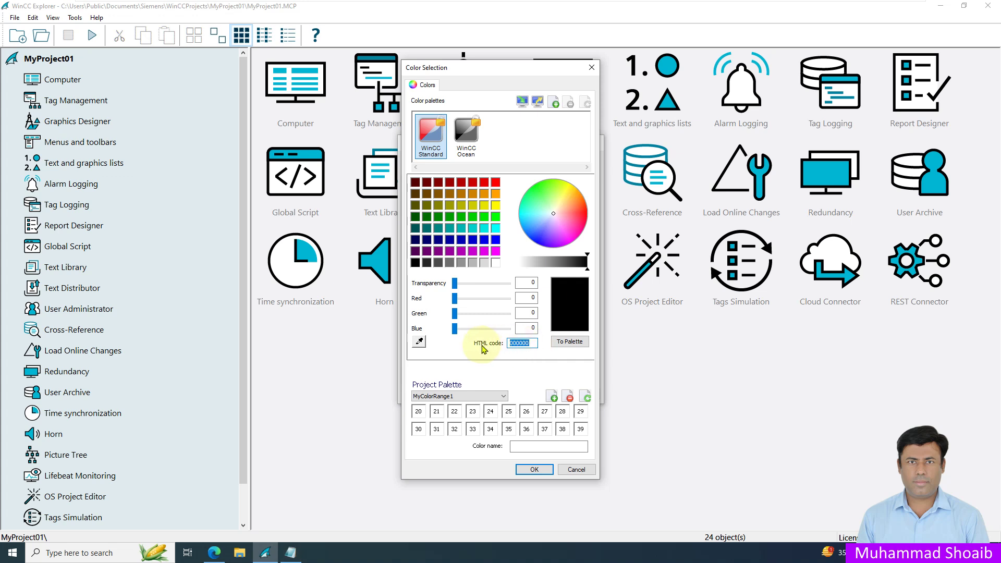
type("F6F6F9")
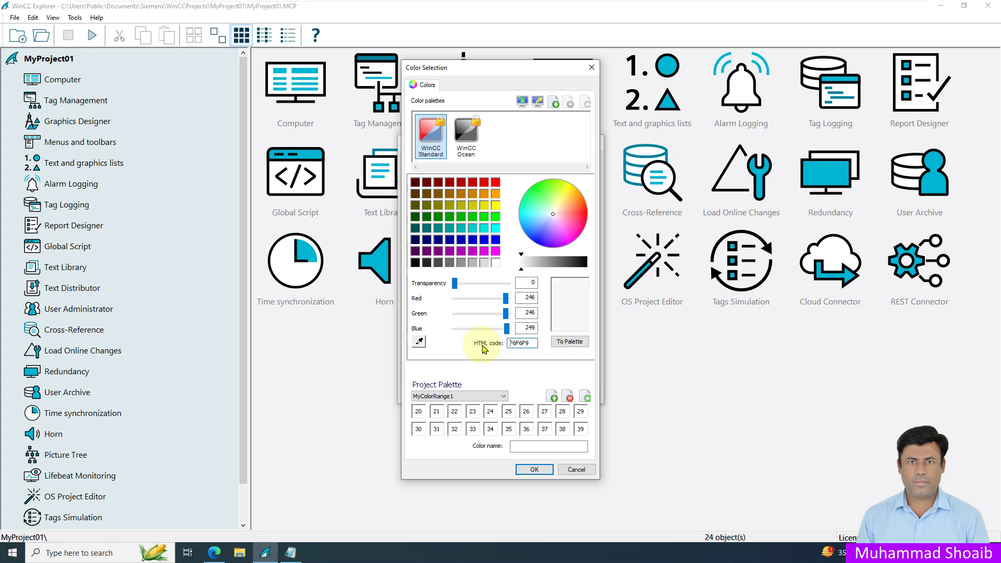
left_click(564, 345)
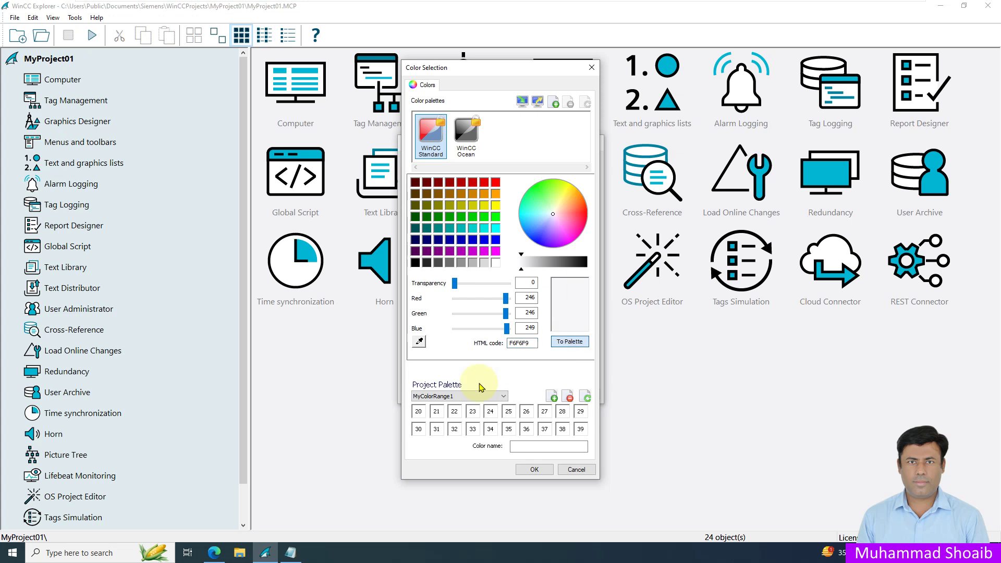
left_click(418, 412)
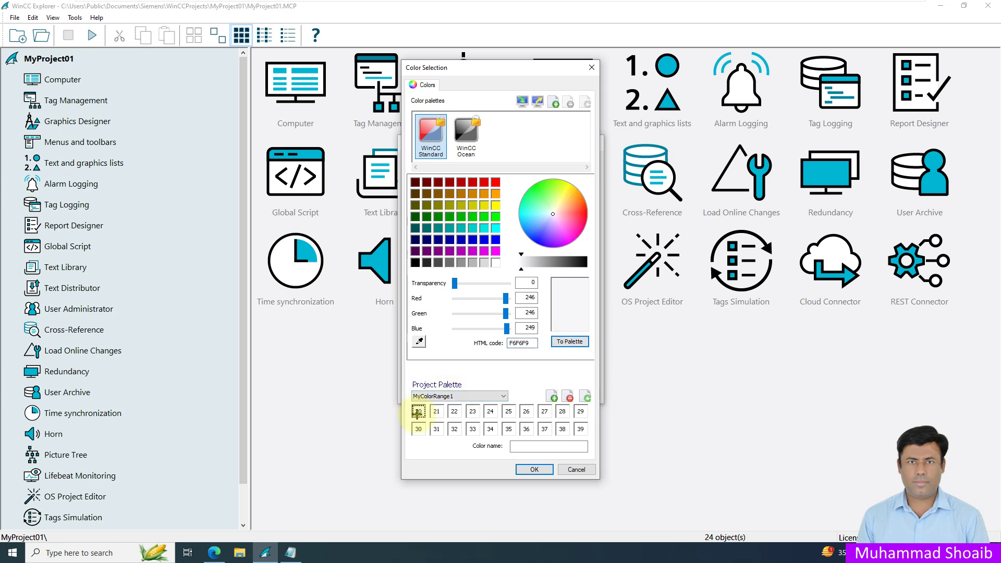
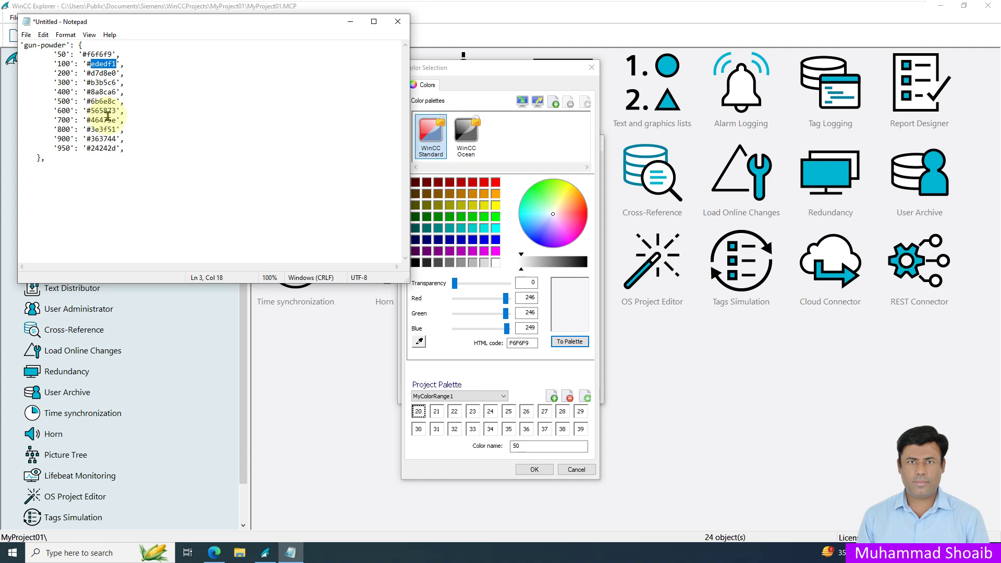
Set the HTML code to EDEDF1, store the color in palette slot 21 and name it 100.
double_click(531, 343)
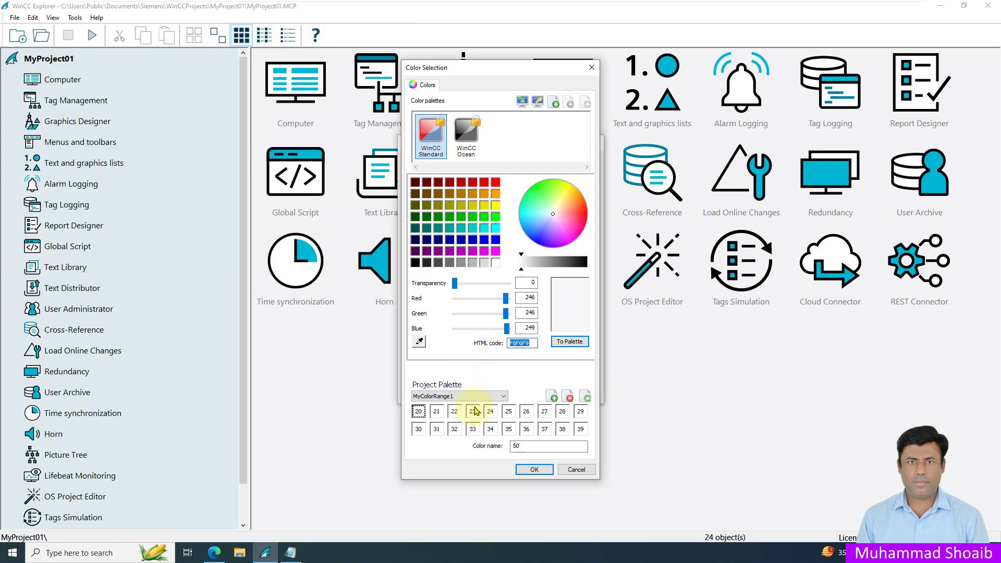
type("EDEDF1")
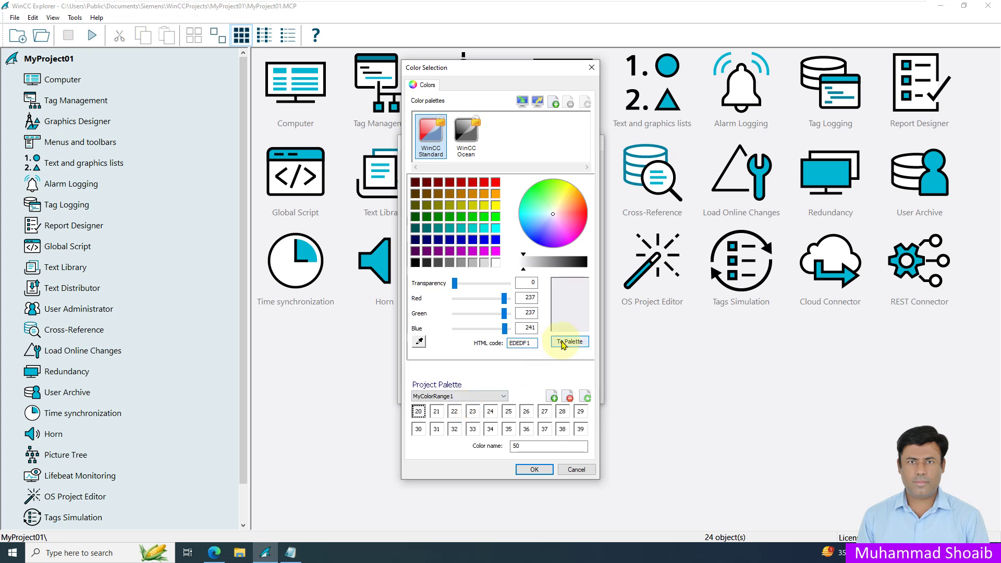
left_click(436, 412)
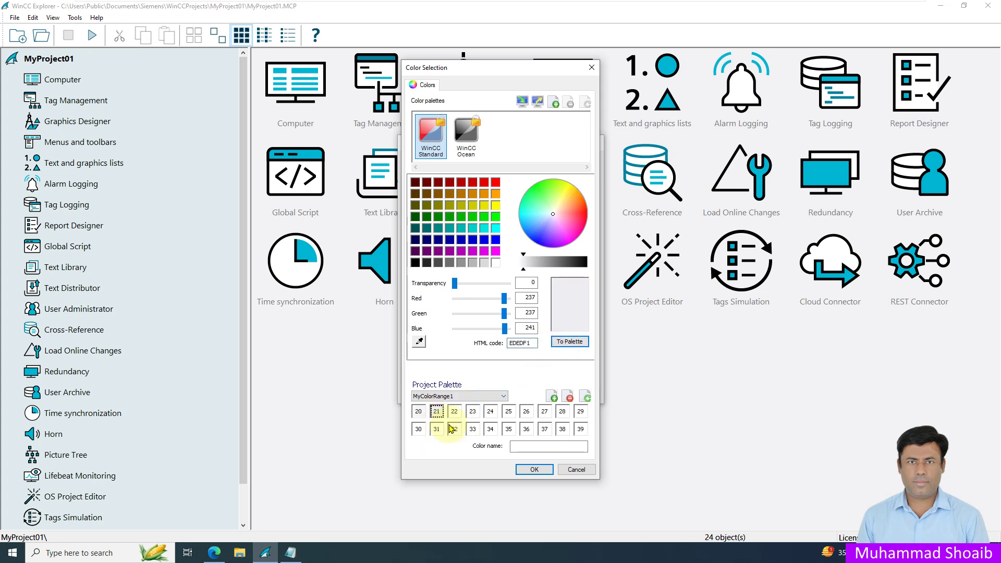
left_click(291, 552)
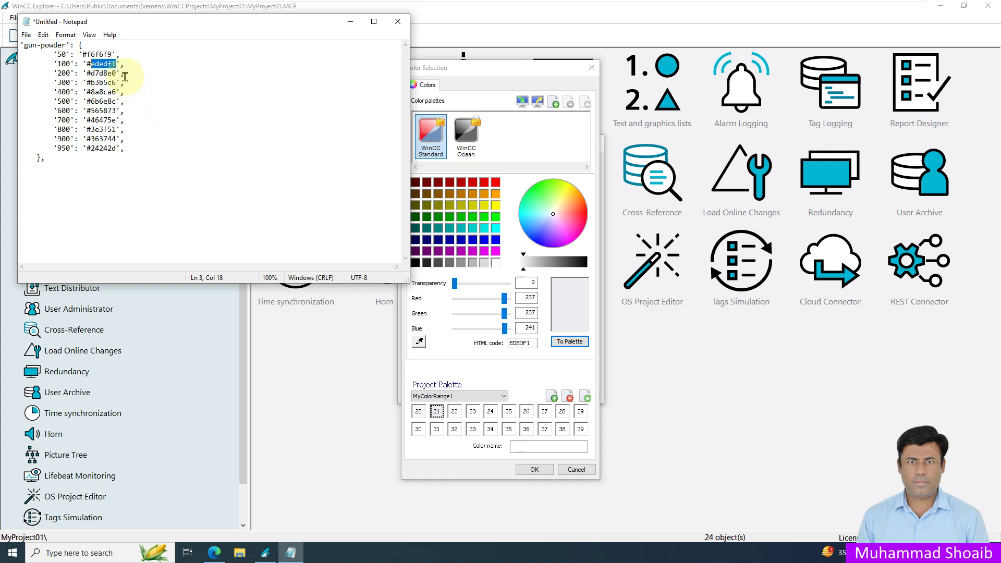
left_click(522, 447)
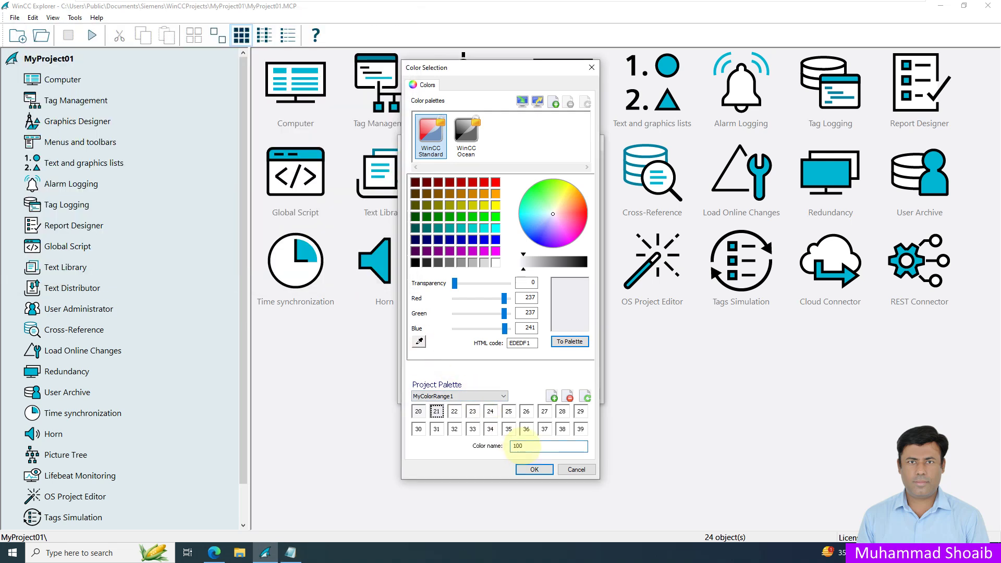
Copy d7d8e0 from the Notepad list, store that color in palette slot 22 and name it 200.
left_click(291, 553)
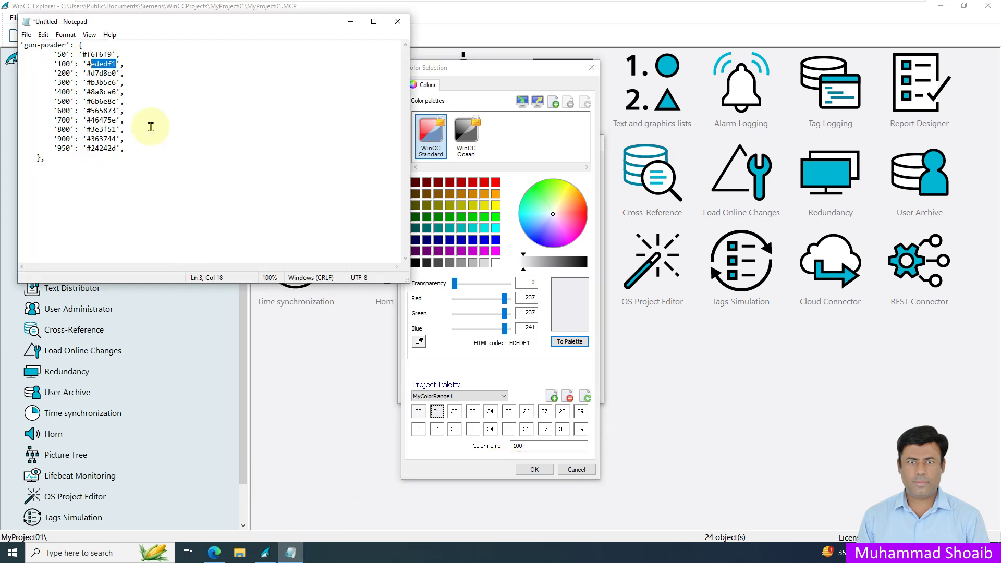
left_click_drag(116, 73, 92, 73)
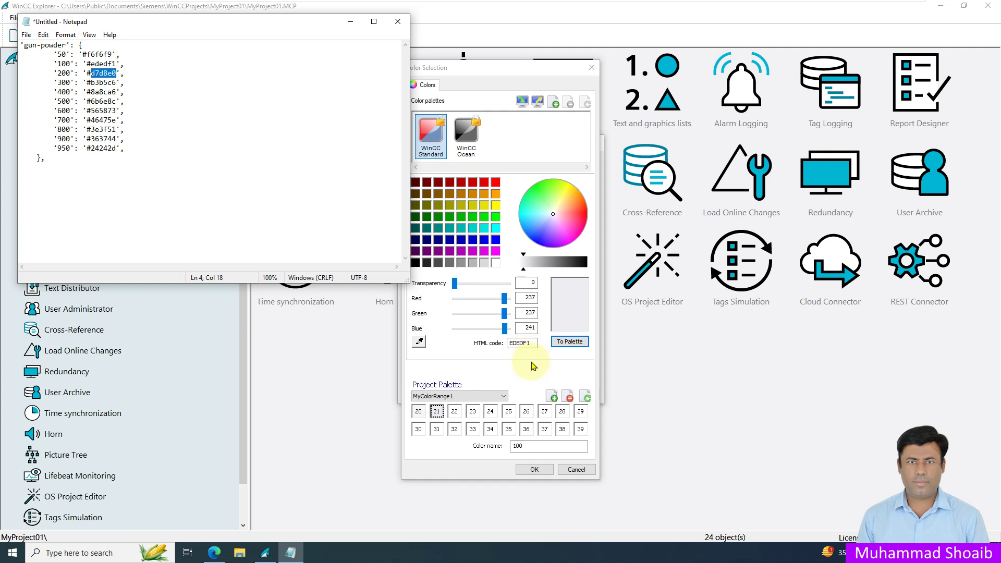
left_click(524, 343)
double_click(523, 343)
type("D7D8E0")
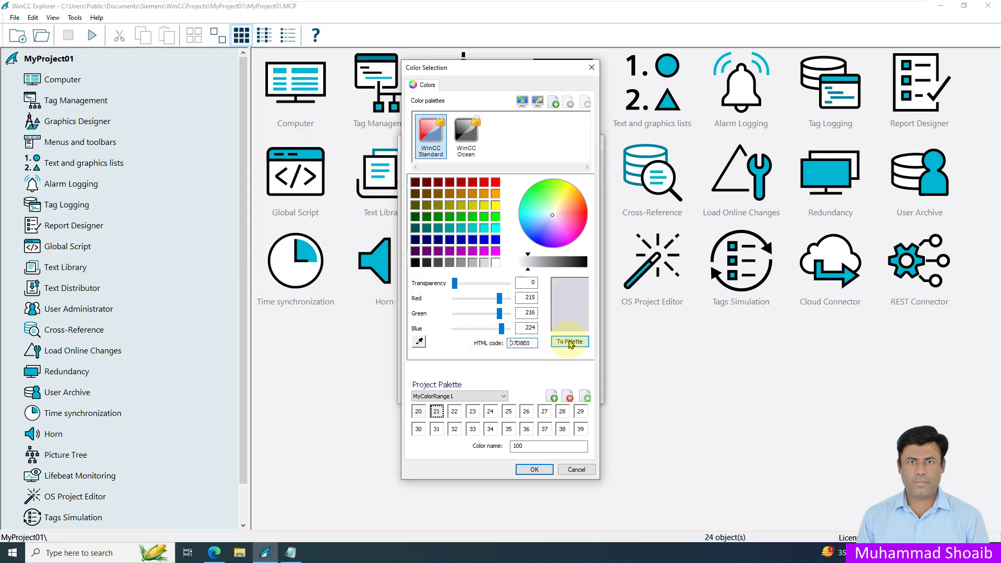
left_click(454, 412)
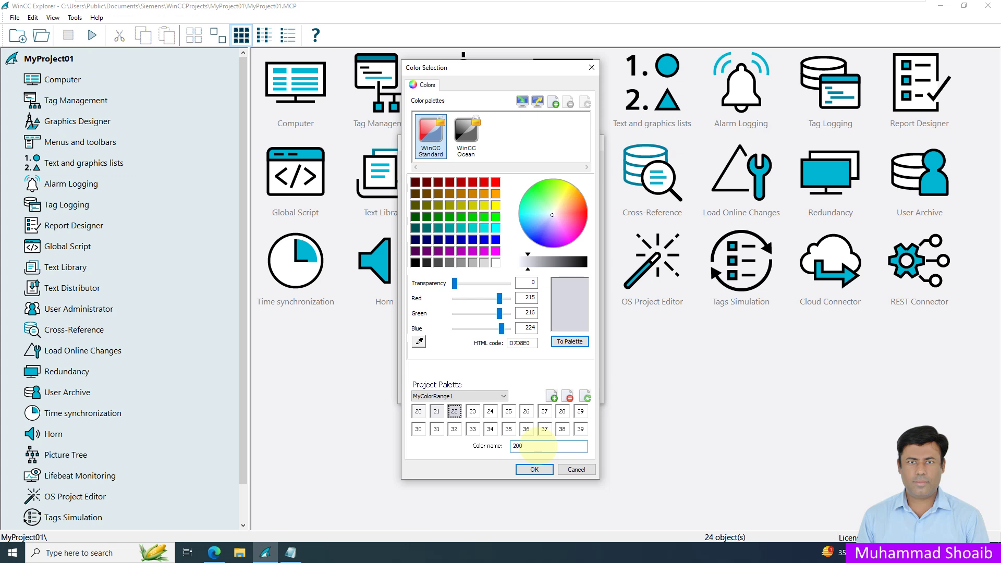
Copy b3b5c6 from the Notepad list, store that color in palette slot 23 and name it 300.
left_click(297, 555)
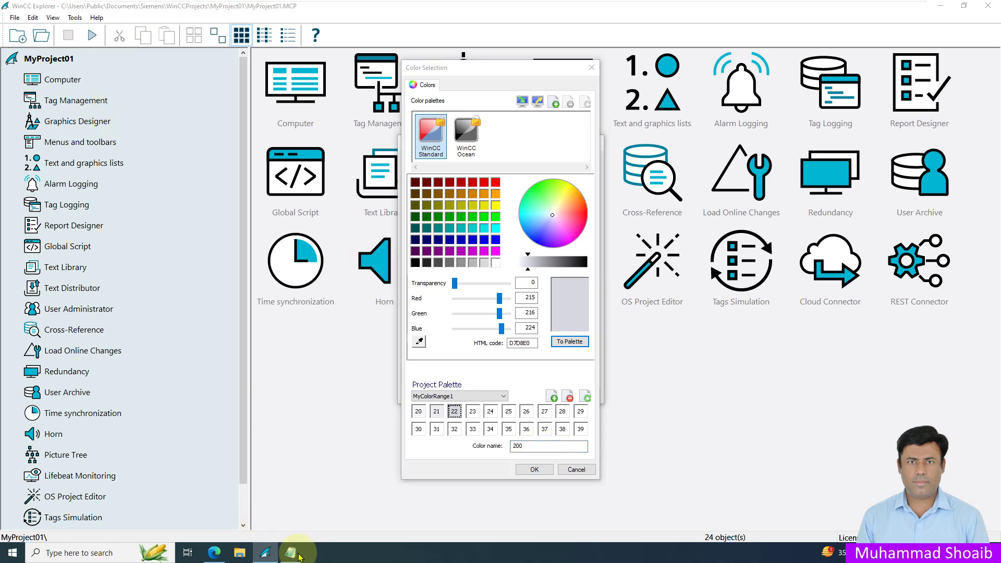
left_click_drag(117, 82, 96, 83)
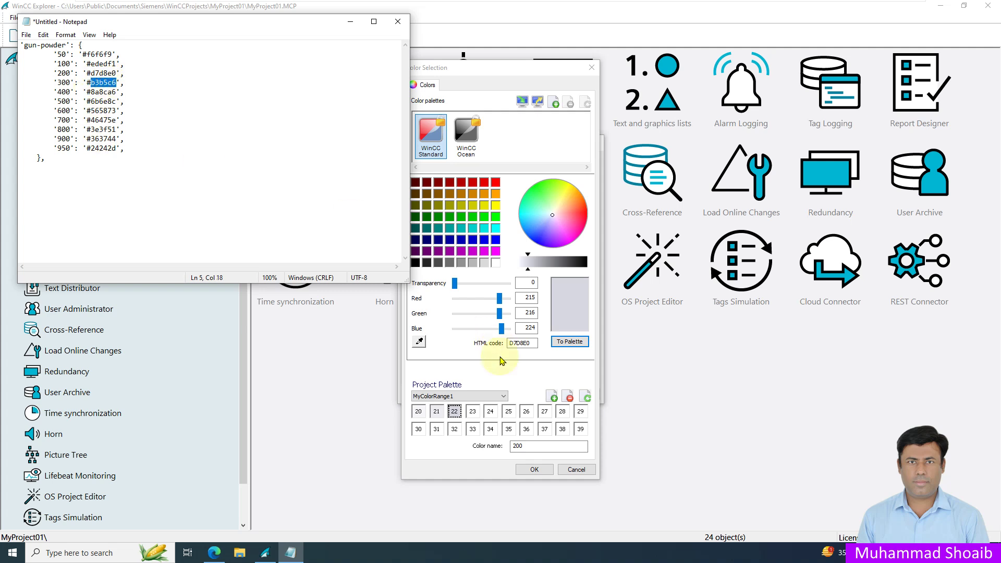
double_click(522, 342)
type("B3B5C6")
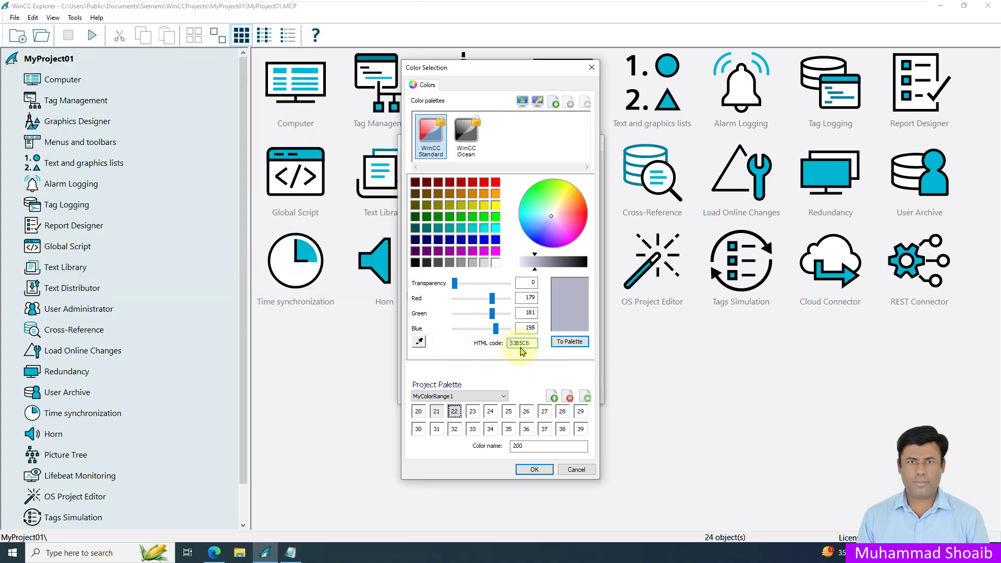
left_click(570, 342)
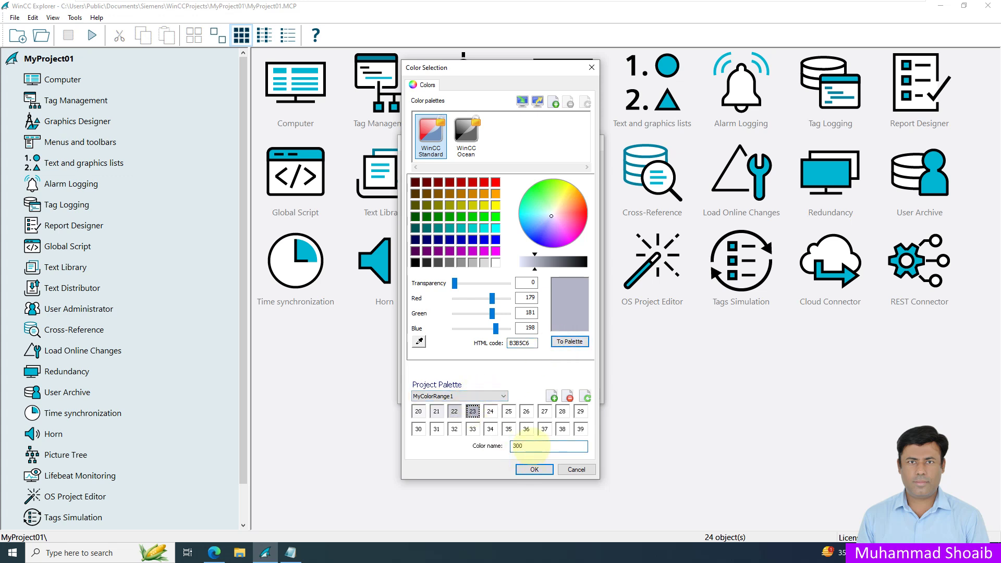
Copy 8a8ca6 from the Notepad list, store that color in palette slot 24 and name it 400.
left_click(290, 552)
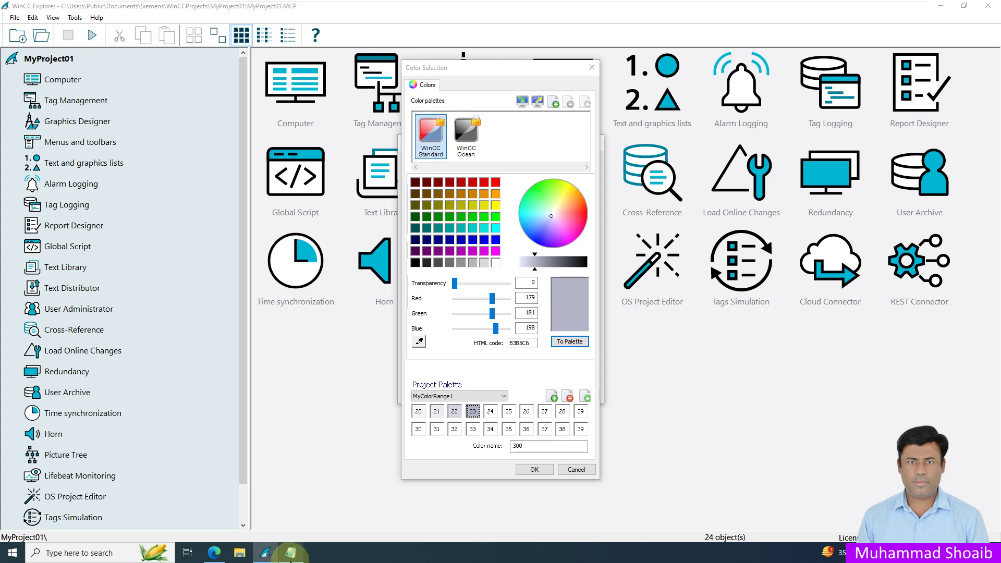
left_click_drag(116, 92, 92, 92)
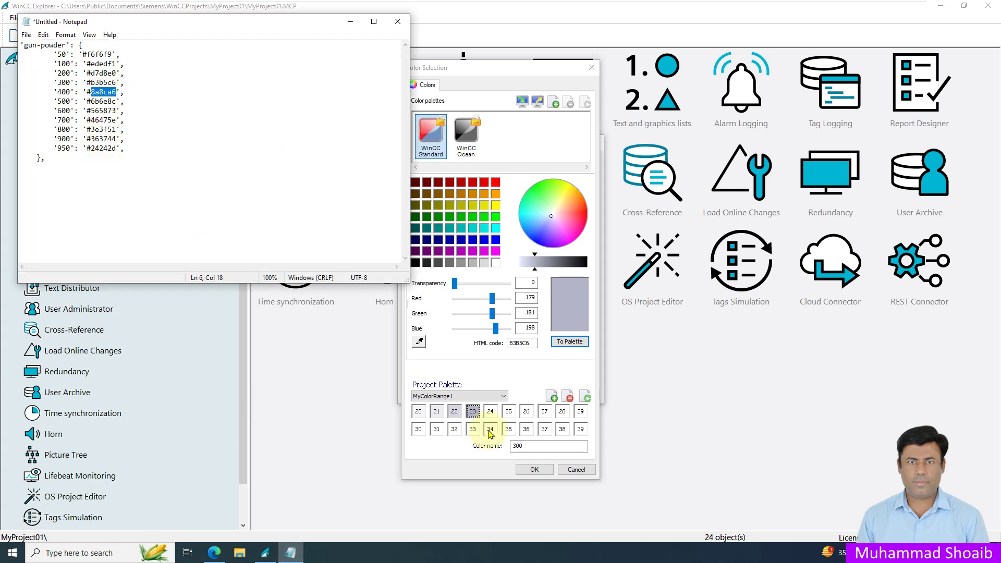
double_click(519, 343)
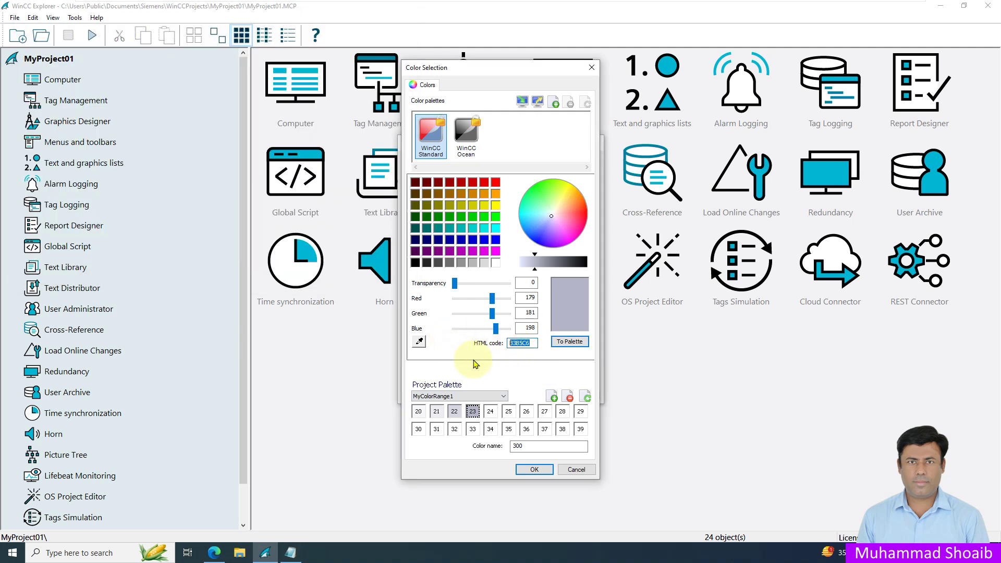
type("8A8CA6")
left_click(490, 411)
left_click(529, 446)
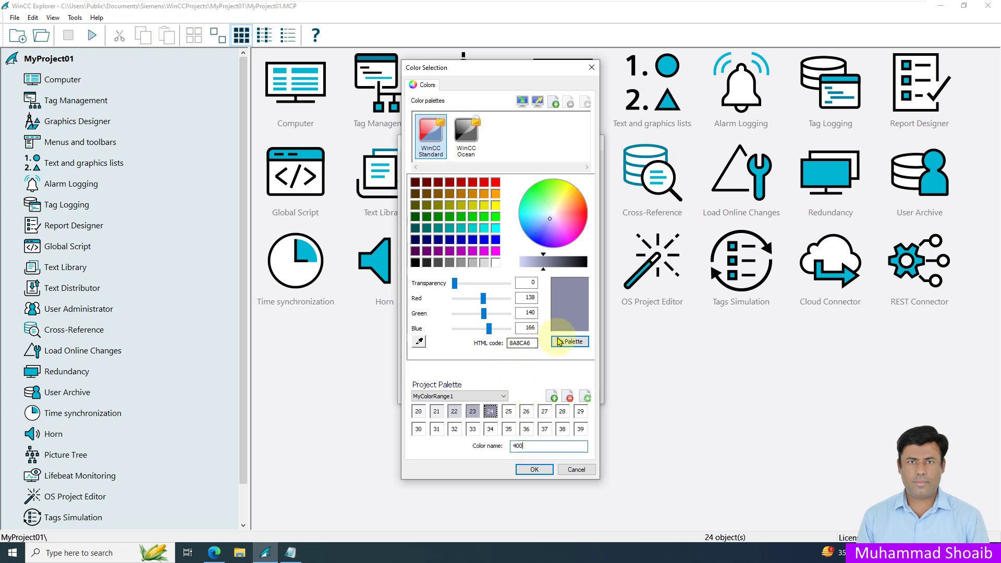
Copy 6b6e8c from the Notepad list, store that color in palette slot 25 and name it 500.
left_click(296, 554)
left_click_drag(117, 101, 92, 100)
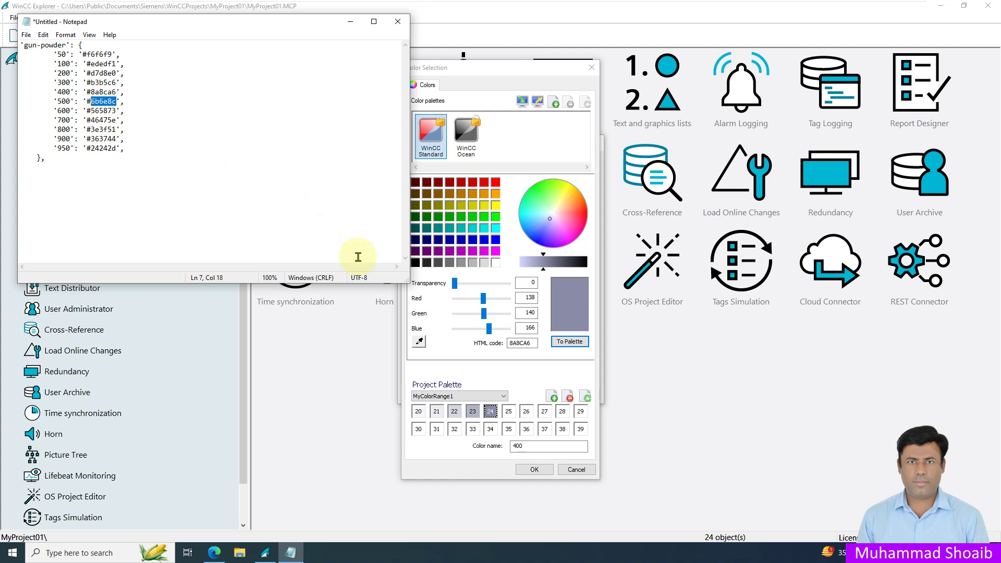
left_click(530, 342)
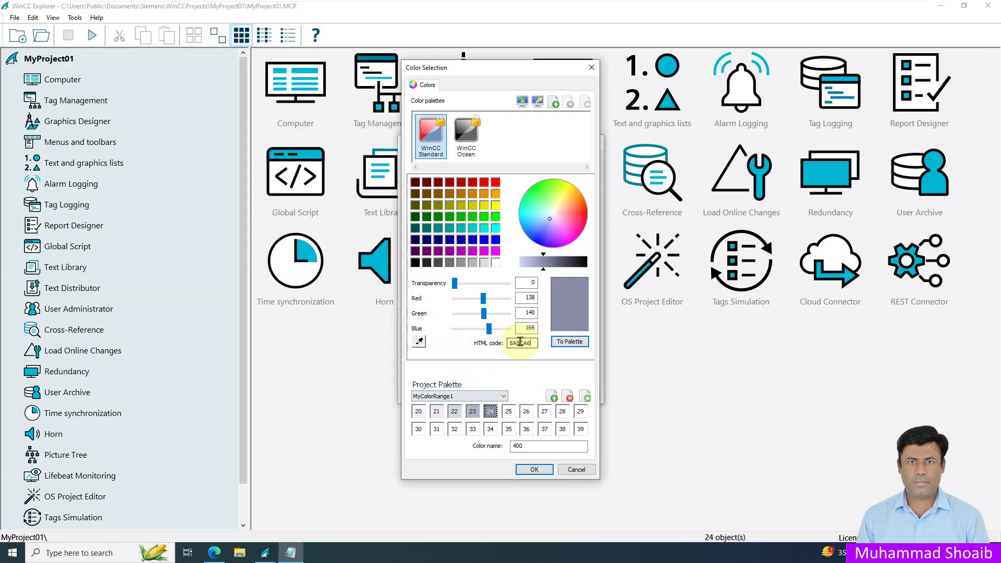
left_click_drag(530, 342, 460, 343)
type("6B6E8C")
left_click(569, 342)
left_click(510, 412)
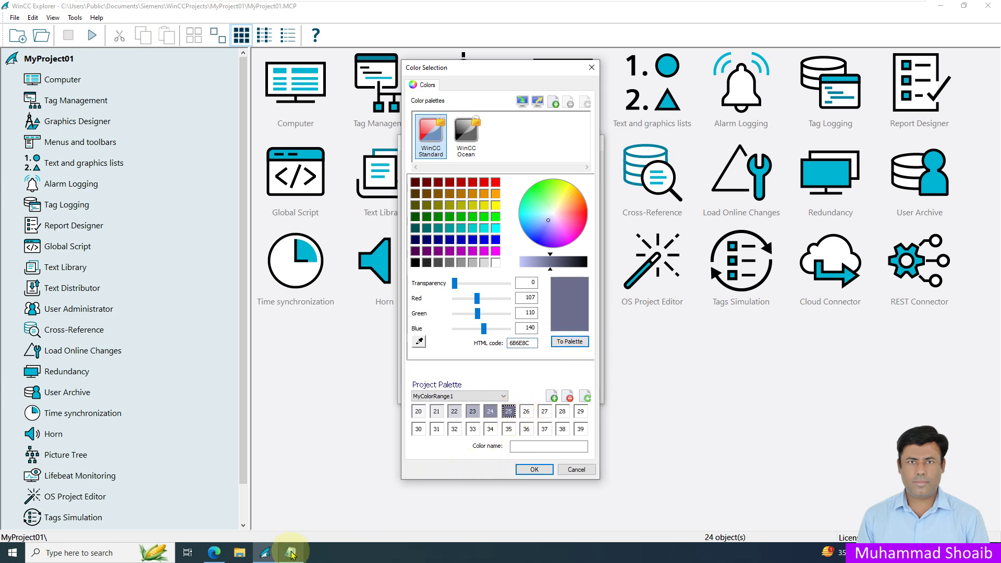
left_click(536, 445)
type("500")
left_click(510, 412)
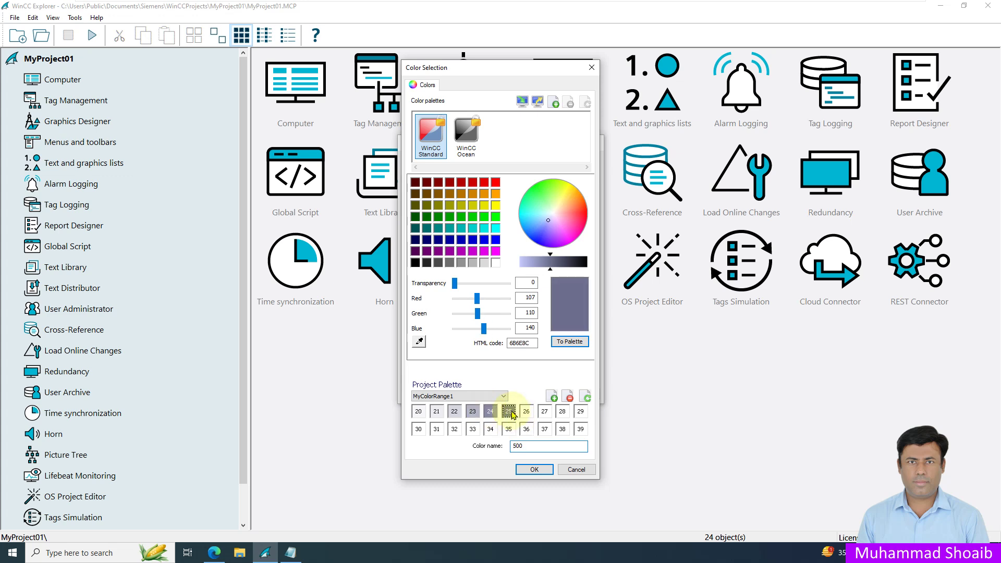
left_click(510, 412)
Copy 565873 from the Notepad list, store that color in palette slot 26 and name it 600.
left_click(291, 552)
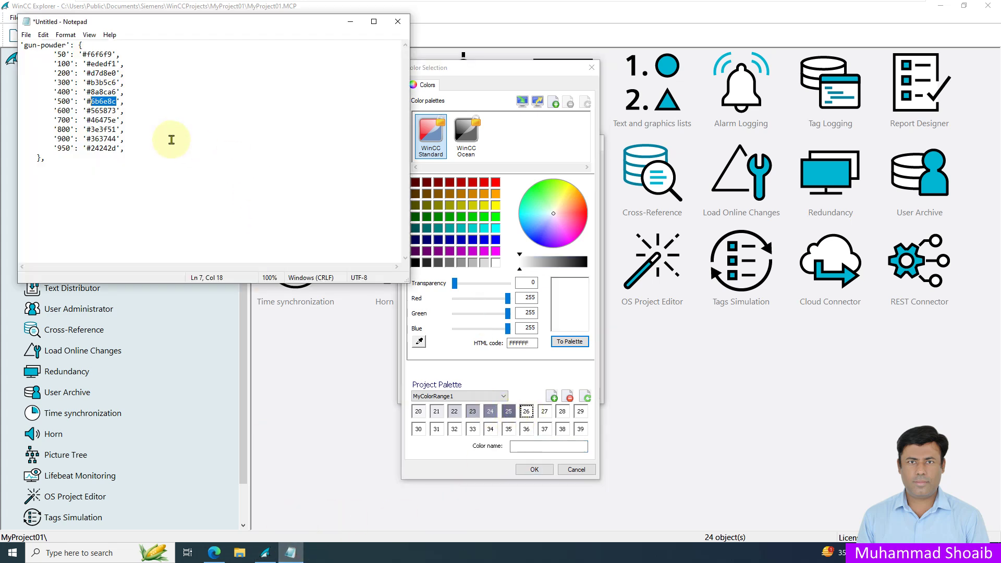
left_click_drag(116, 111, 103, 111)
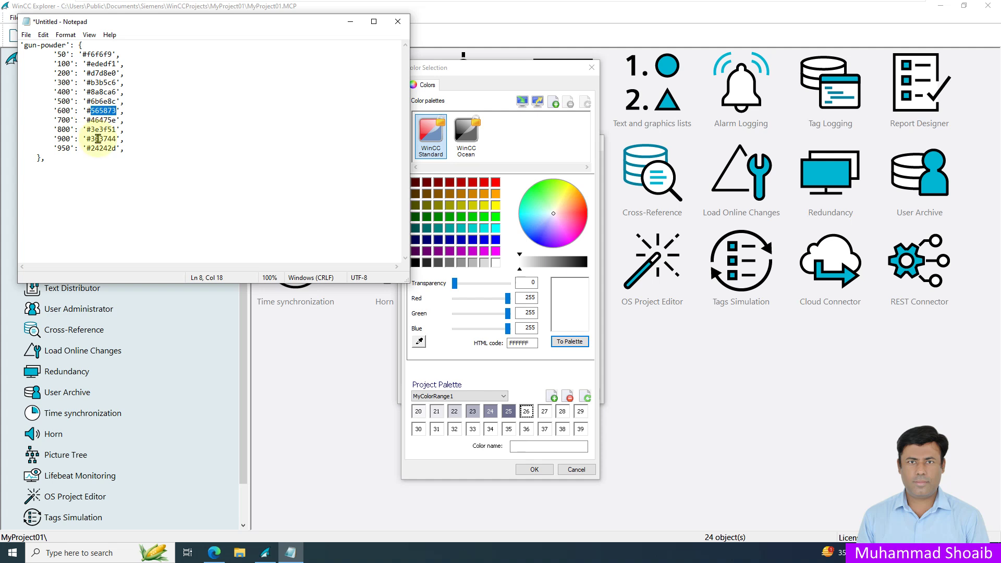
left_click(455, 337)
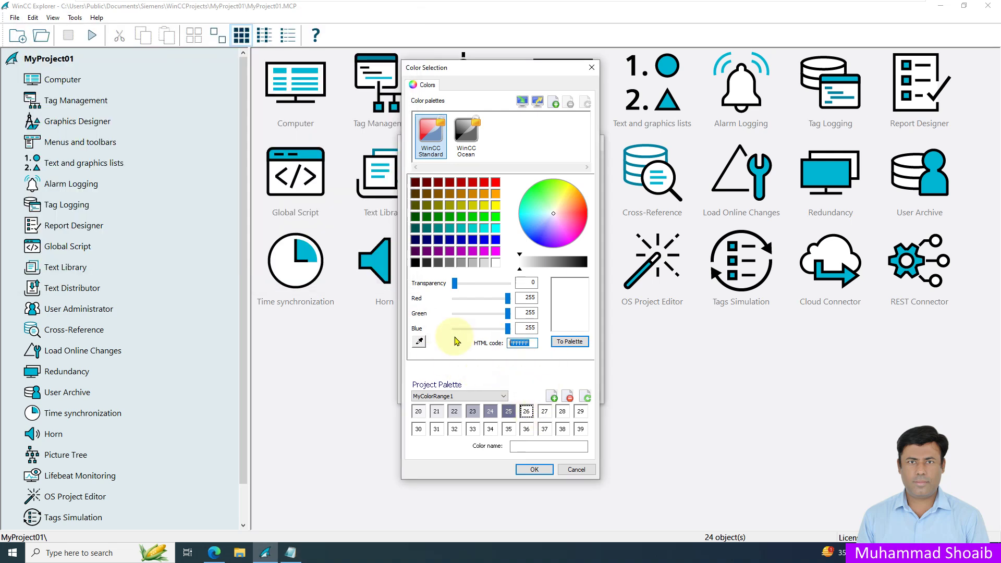
type("565873")
left_click(570, 342)
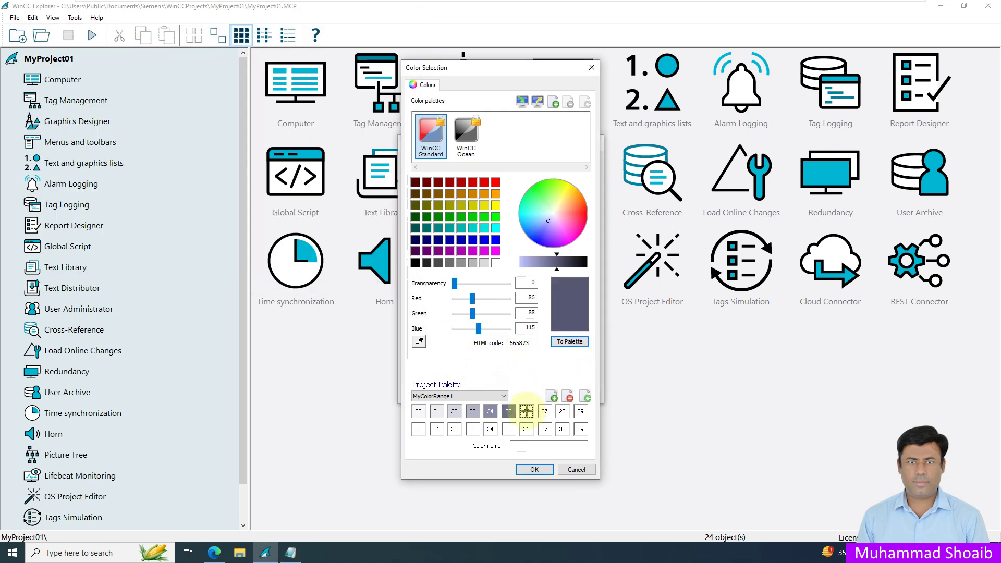
left_click(534, 449)
type("600")
Copy 46475e from the Notepad list, store that color in palette slot 27 and name it 700.
left_click(290, 553)
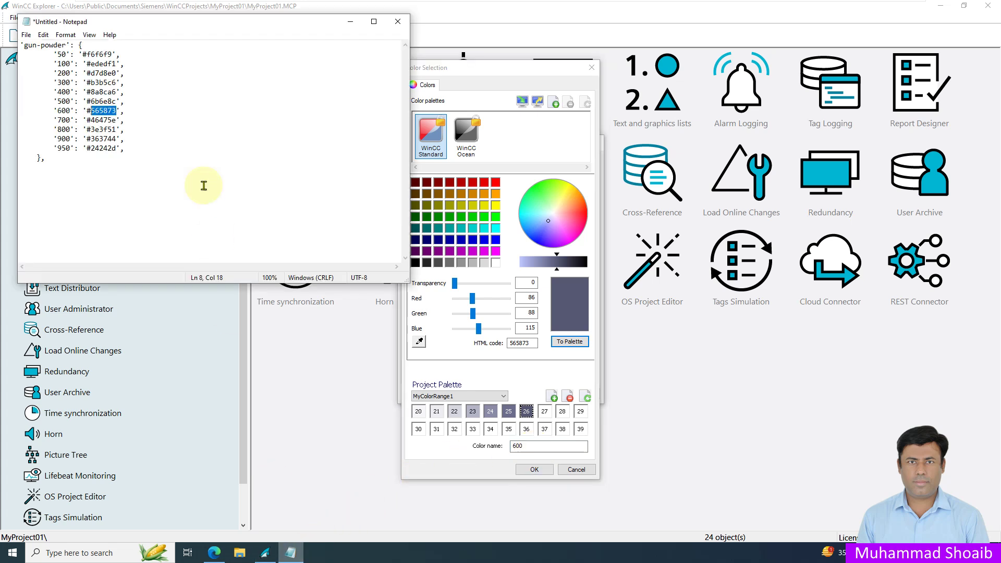
double_click(104, 120)
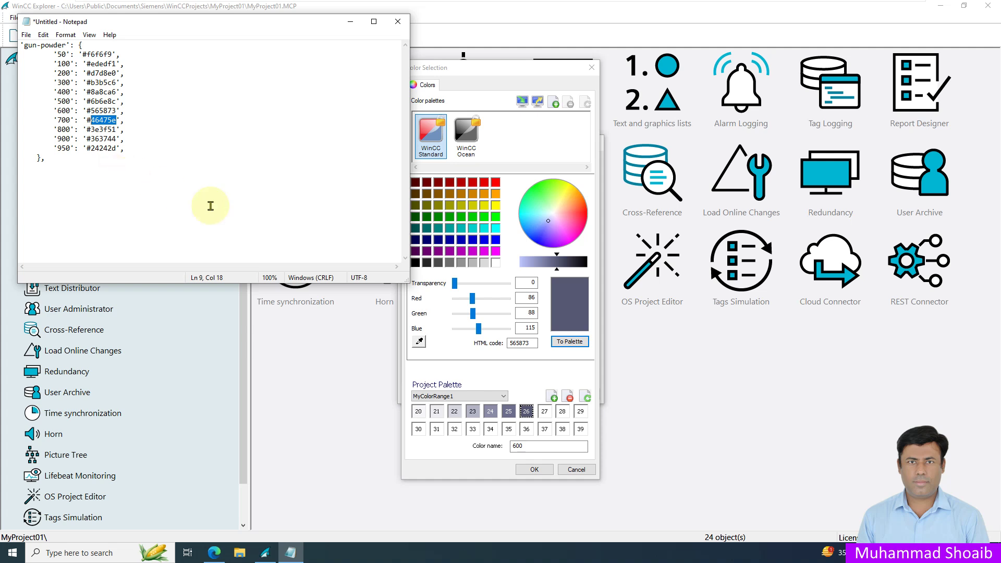
double_click(519, 343)
type("46475E")
left_click(570, 341)
left_click(545, 411)
left_click(529, 445)
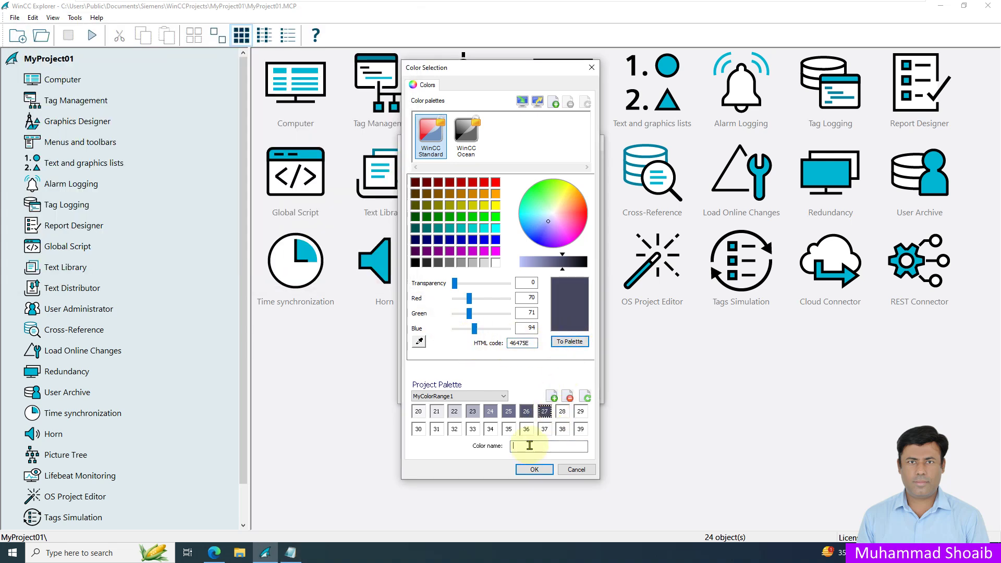
type("700")
Copy 3e3f51 from the Notepad list, store that color in palette slot 28 and name it 800.
left_click(290, 553)
double_click(105, 130)
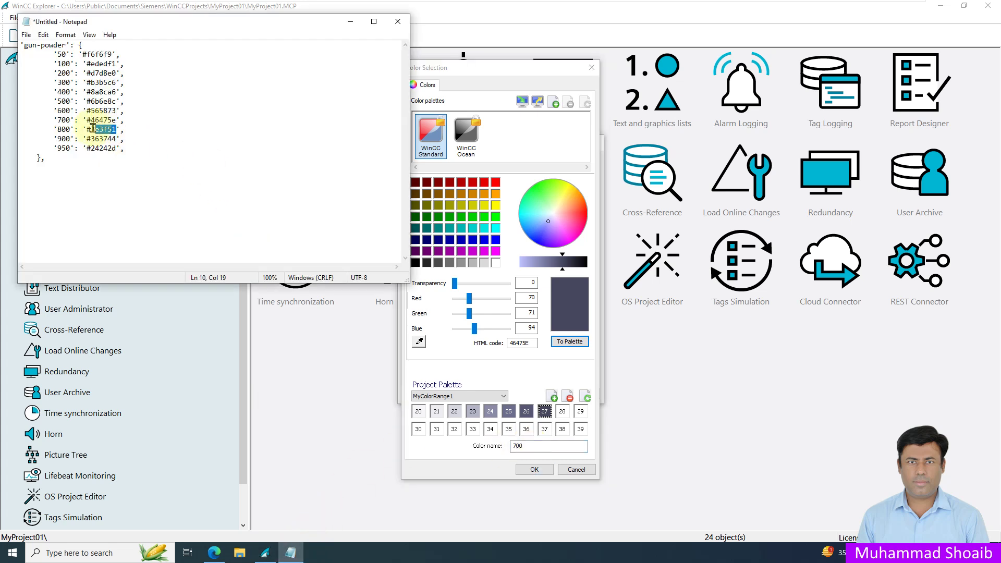
double_click(522, 343)
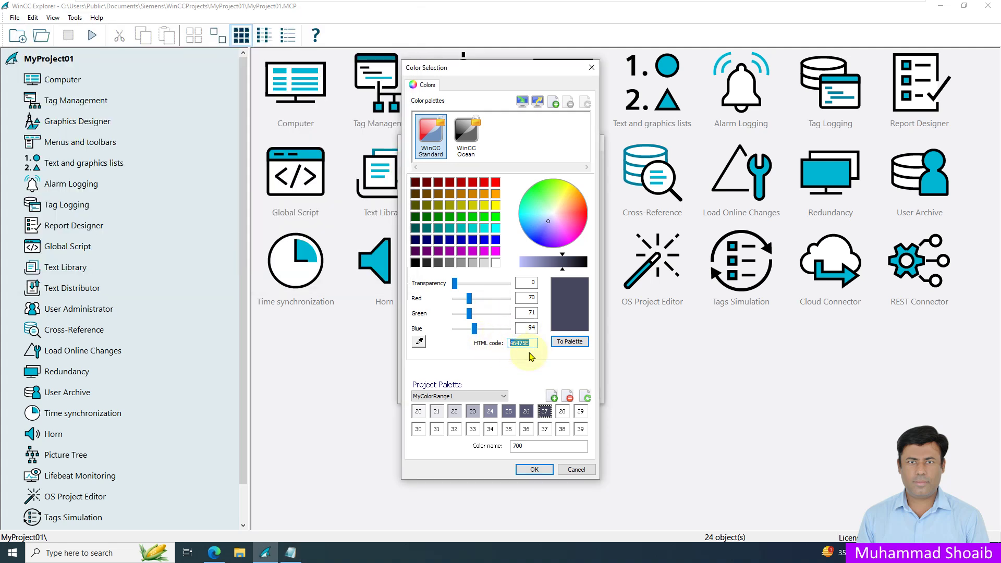
type("3E3F51")
left_click(570, 342)
left_click(566, 412)
left_click(546, 445)
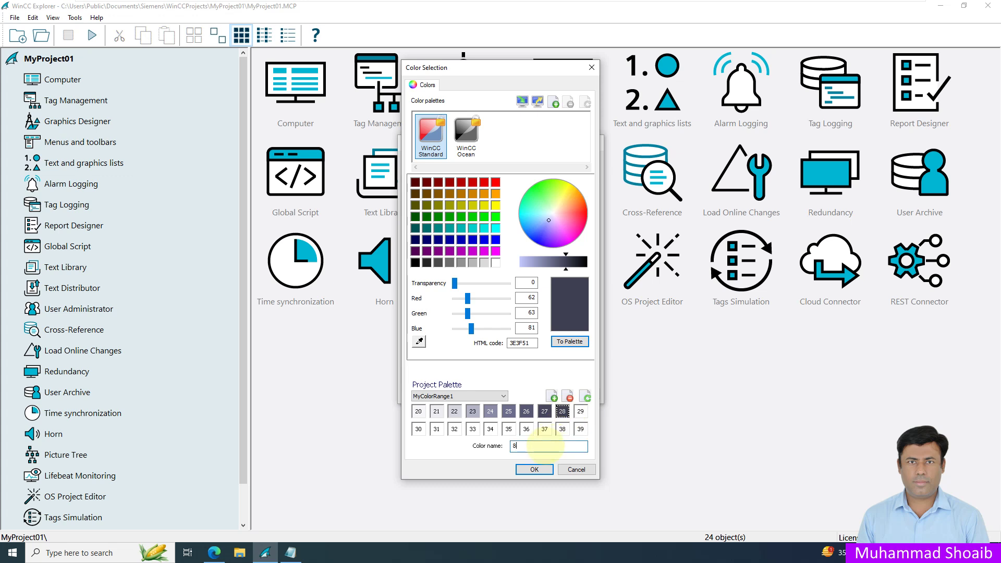
type("800")
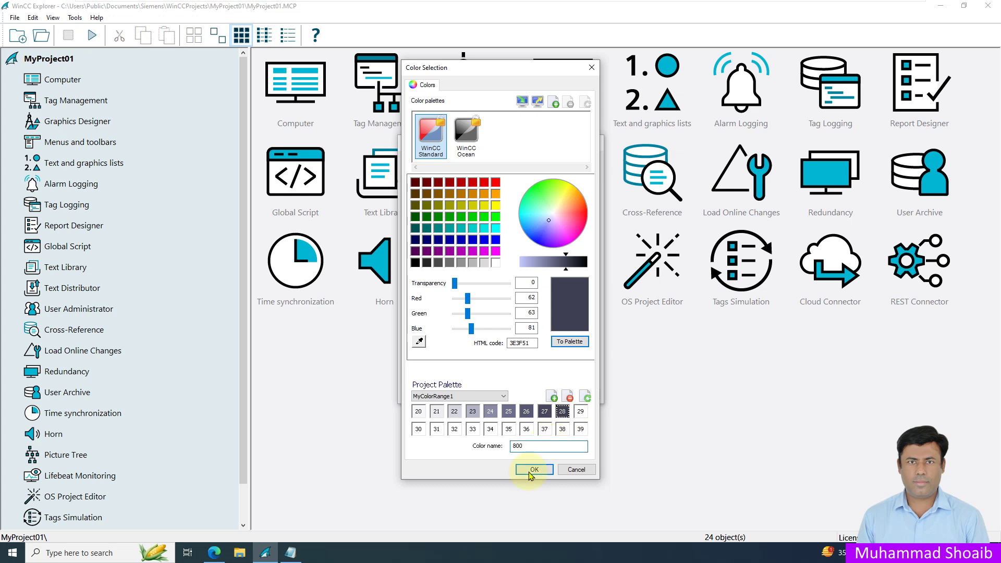
Copy 363744 from the Notepad list and store that color in palette slot 29.
left_click(291, 552)
double_click(104, 139)
key("ctrl+c")
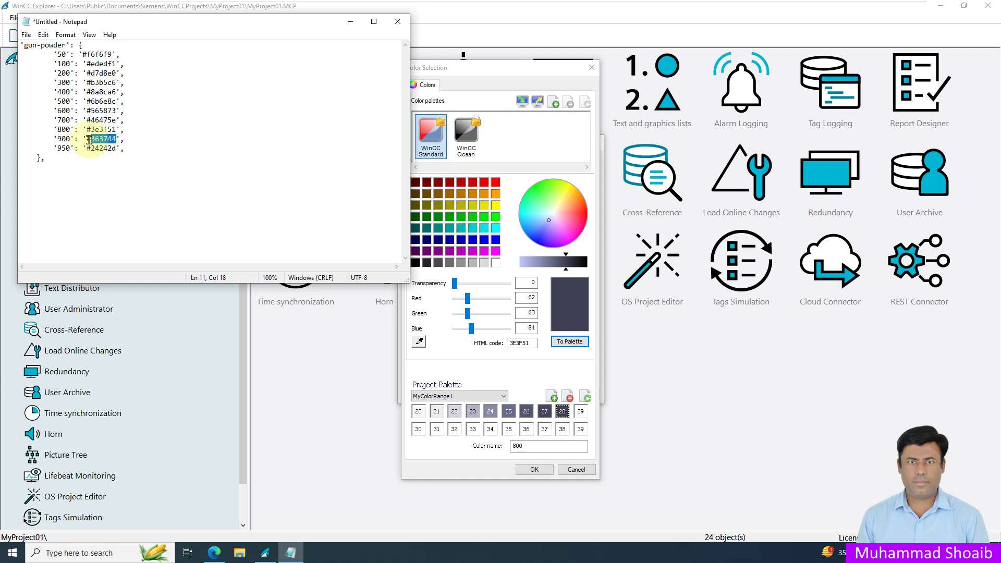
double_click(520, 343)
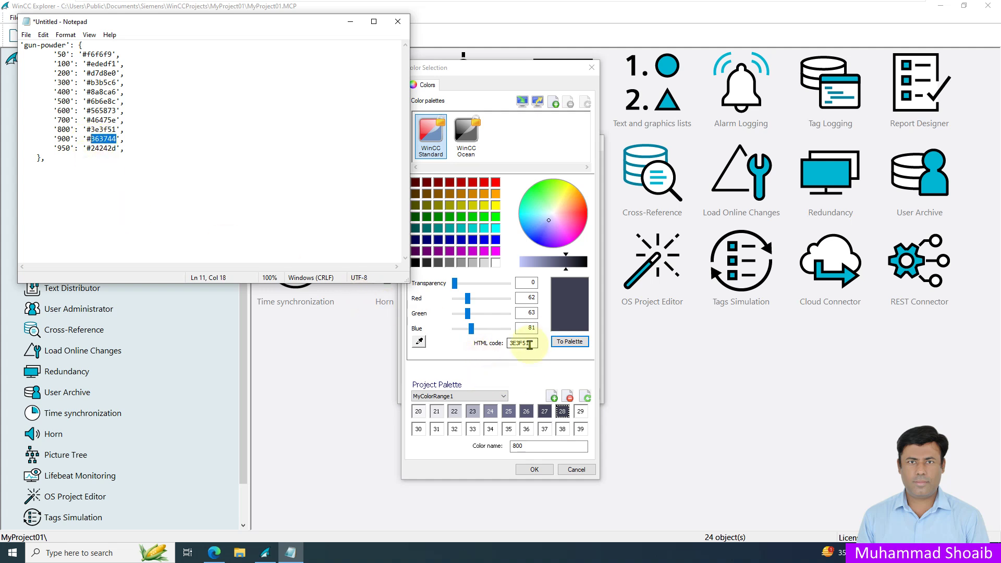
key("ctrl+v")
left_click(570, 342)
left_click(581, 412)
Copy 24242d from the Notepad list, store that color in palette slot 30 and name it 950.
left_click(290, 552)
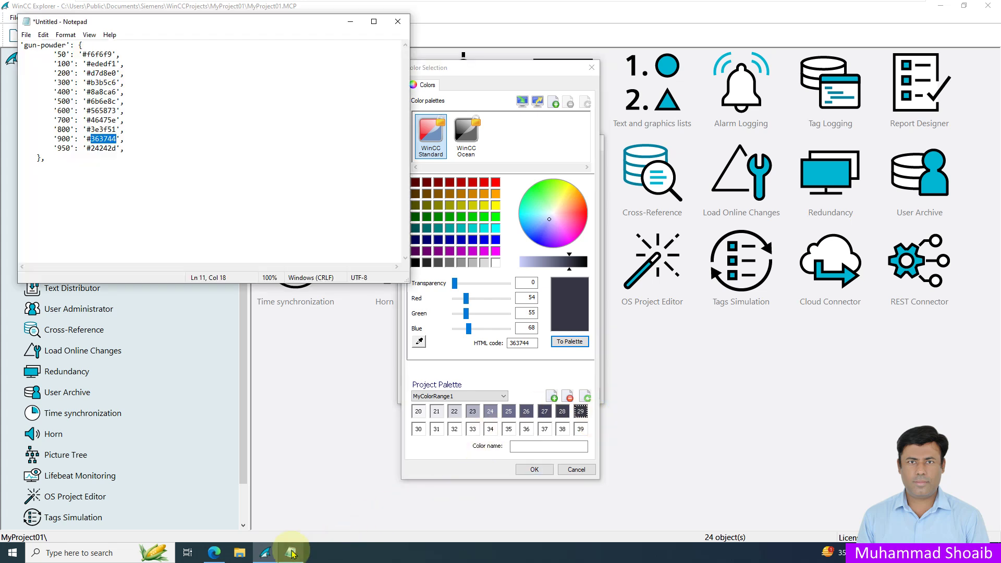
left_click_drag(117, 148, 91, 148)
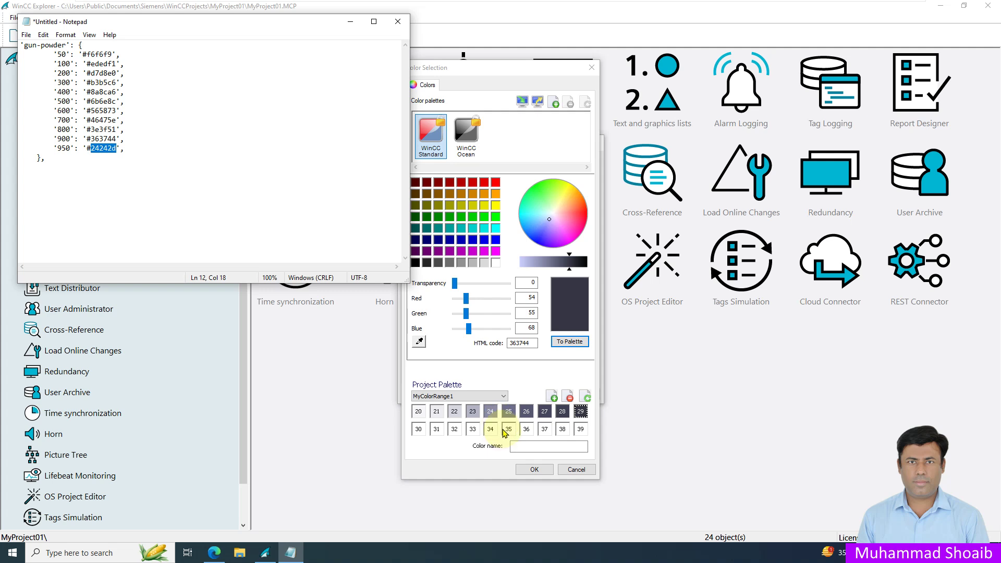
left_click(420, 431)
left_click_drag(535, 343, 482, 342)
type("24242D")
left_click(569, 342)
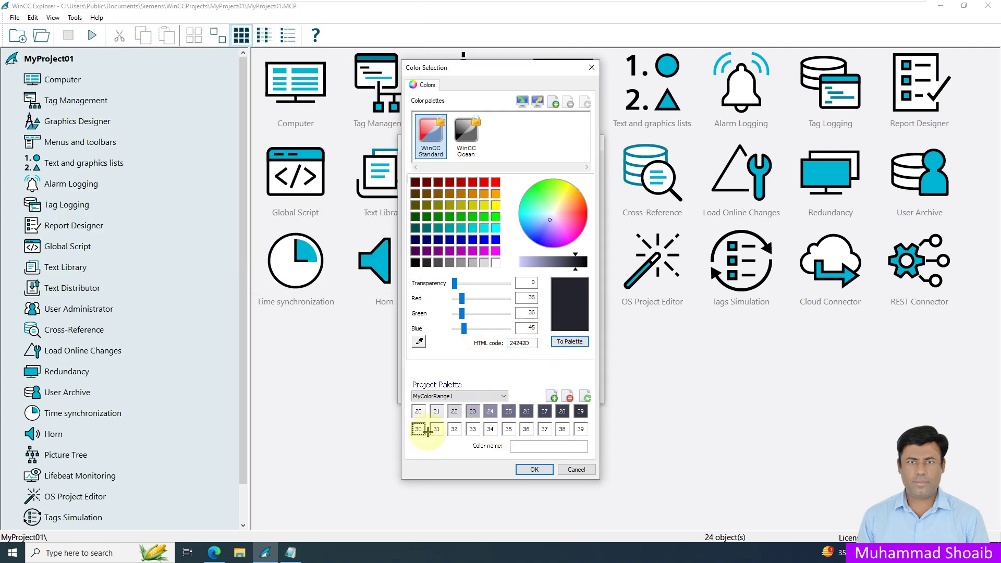
left_click(521, 447)
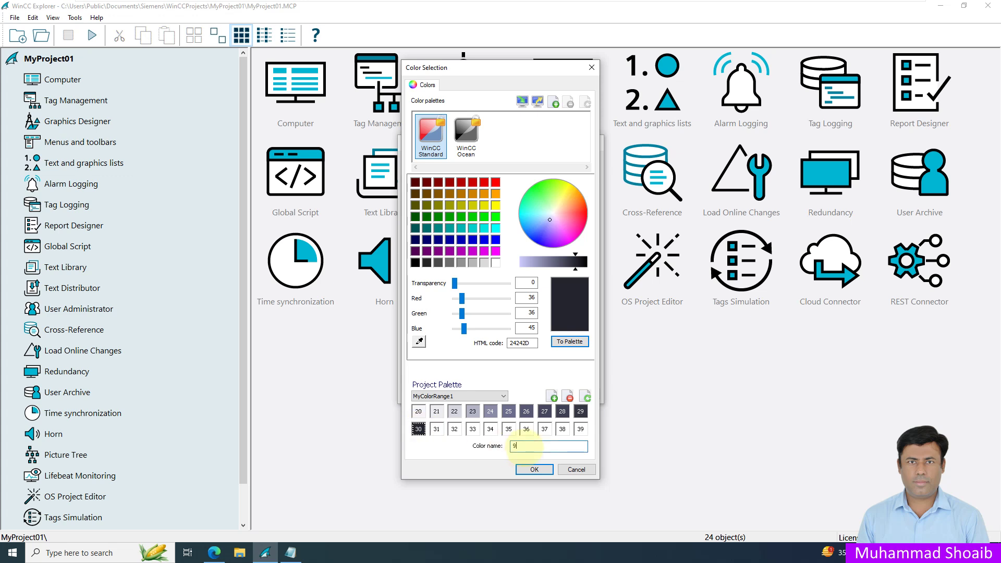
Name the color in palette slot 29 as 900, then accept the color selection and the project properties.
left_click(580, 411)
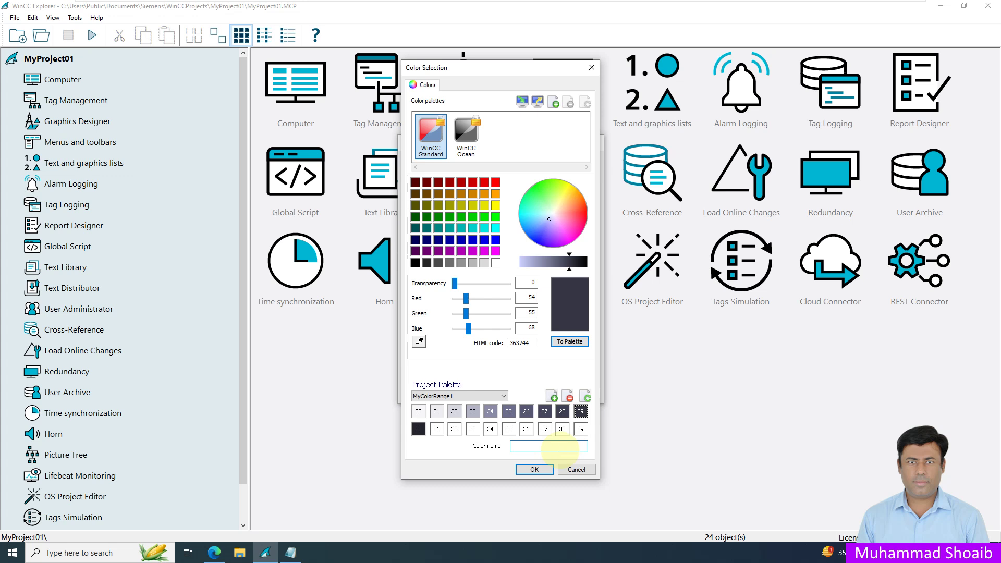
left_click(562, 412)
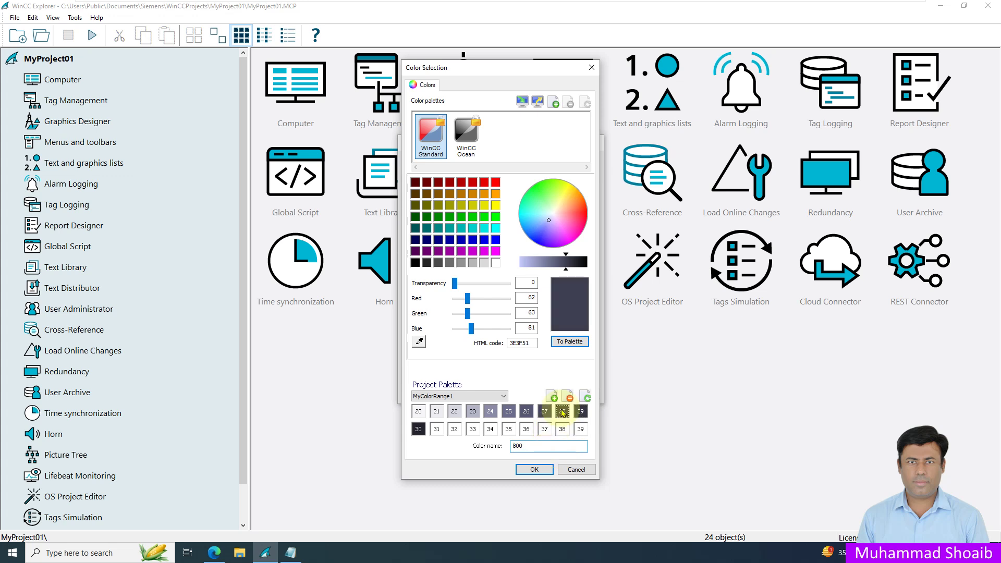
left_click(544, 471)
left_click(540, 394)
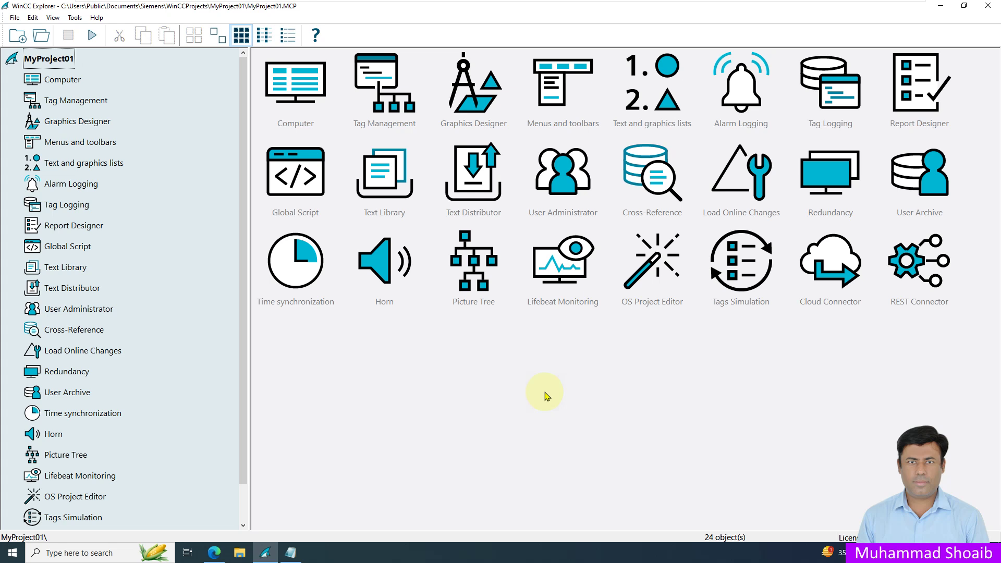
Open HomeScreen.PDL in Graphics Designer and set the picture's Global Color Scheme effect to No.
left_click(98, 124)
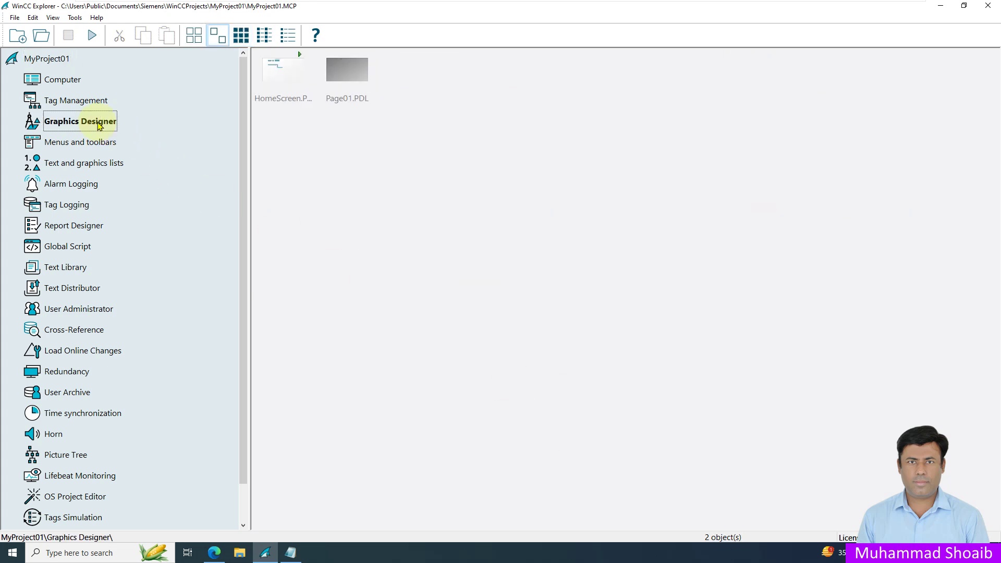
double_click(286, 76)
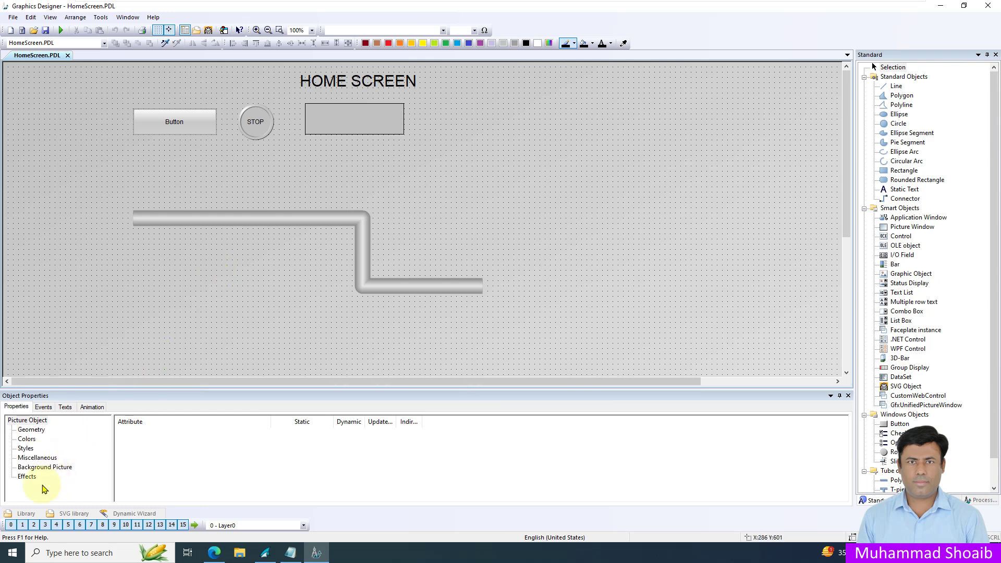
left_click(23, 477)
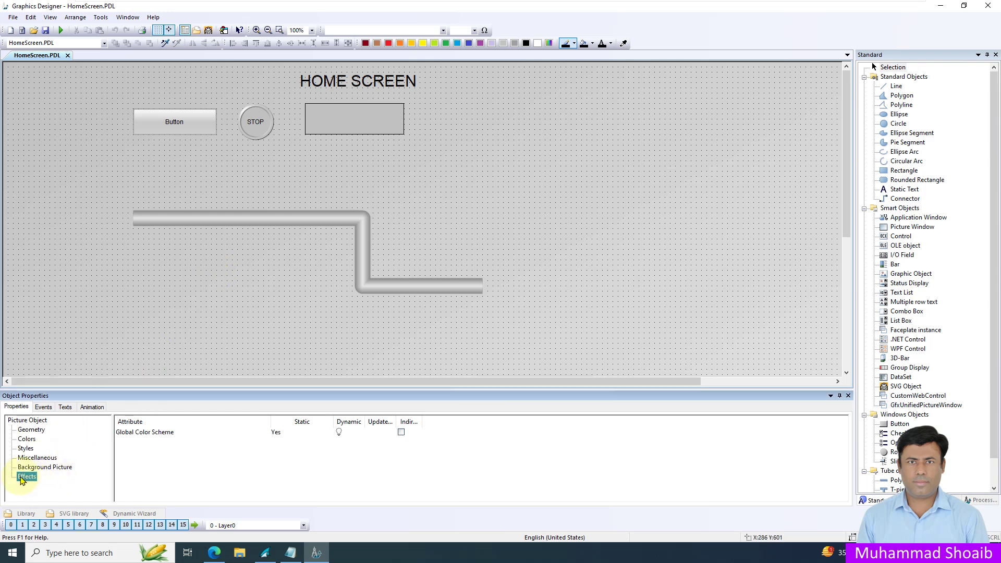
double_click(158, 437)
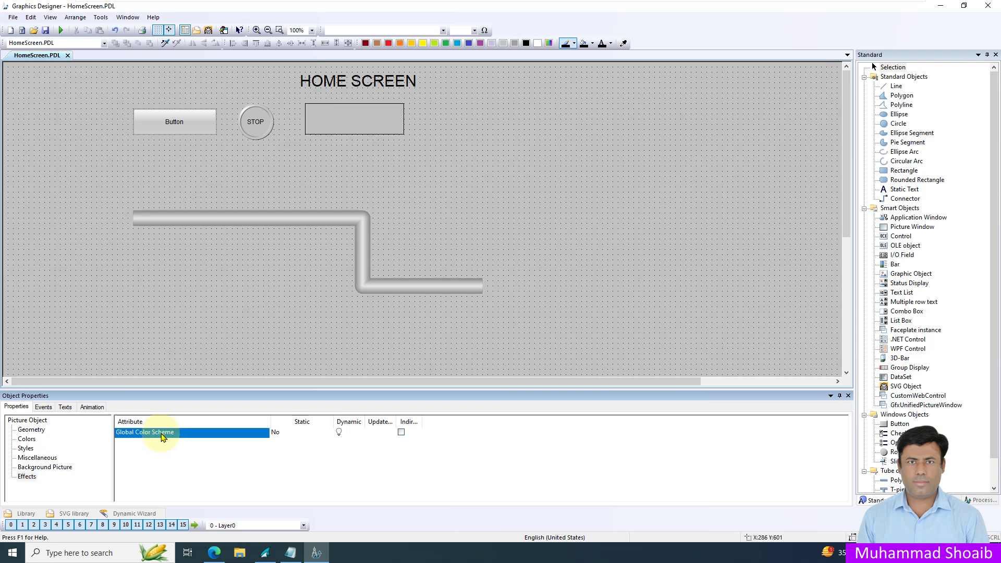
Set the picture's background color to palette color 29, named 900, from the MyColorRange1 project palette.
left_click(28, 440)
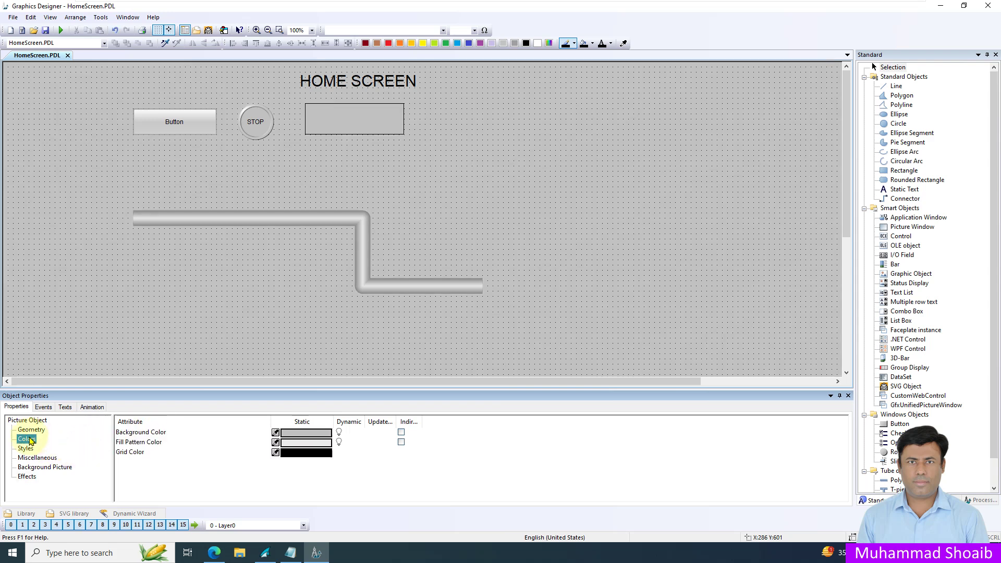
left_click(299, 437)
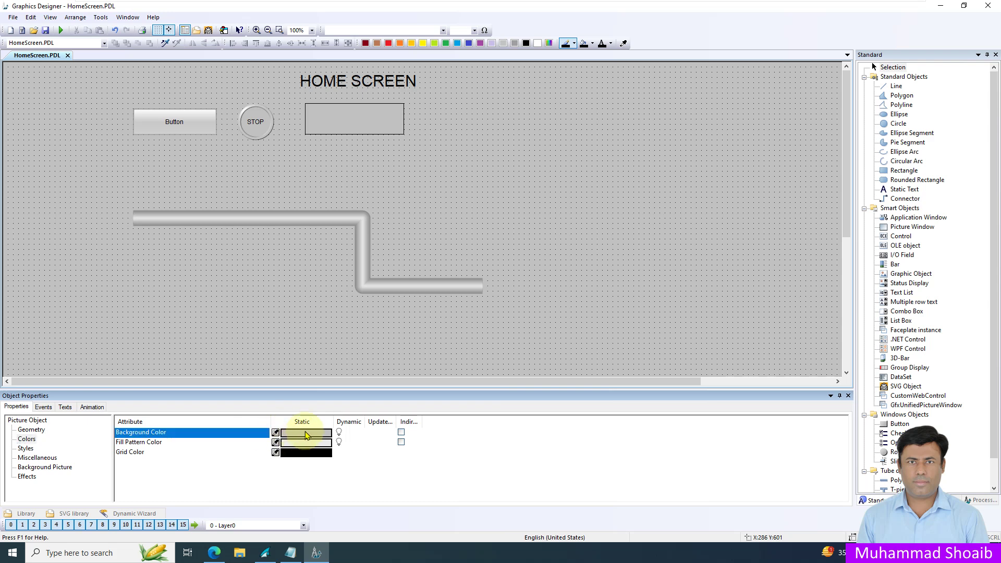
double_click(300, 437)
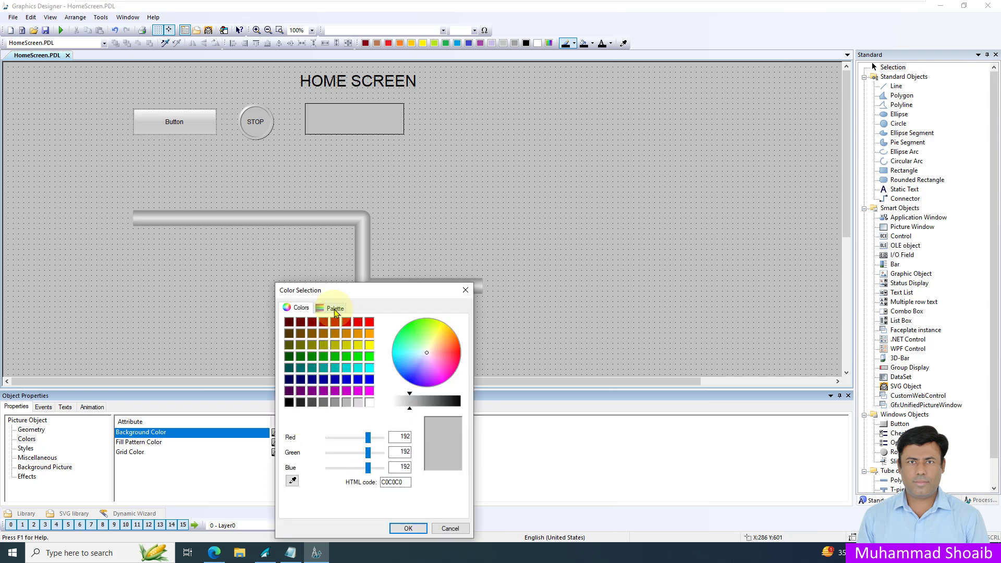
left_click(335, 310)
left_click(340, 332)
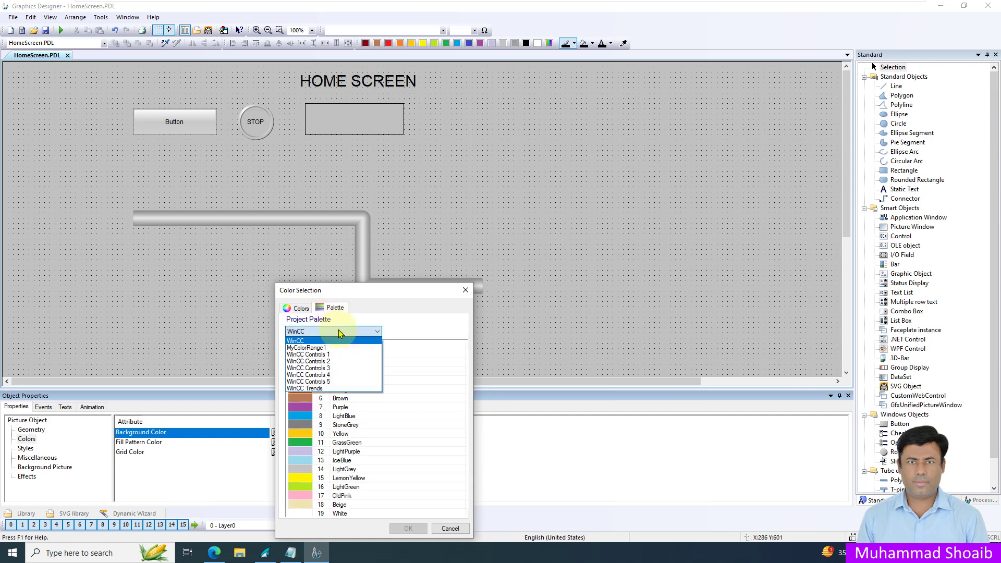
left_click(316, 348)
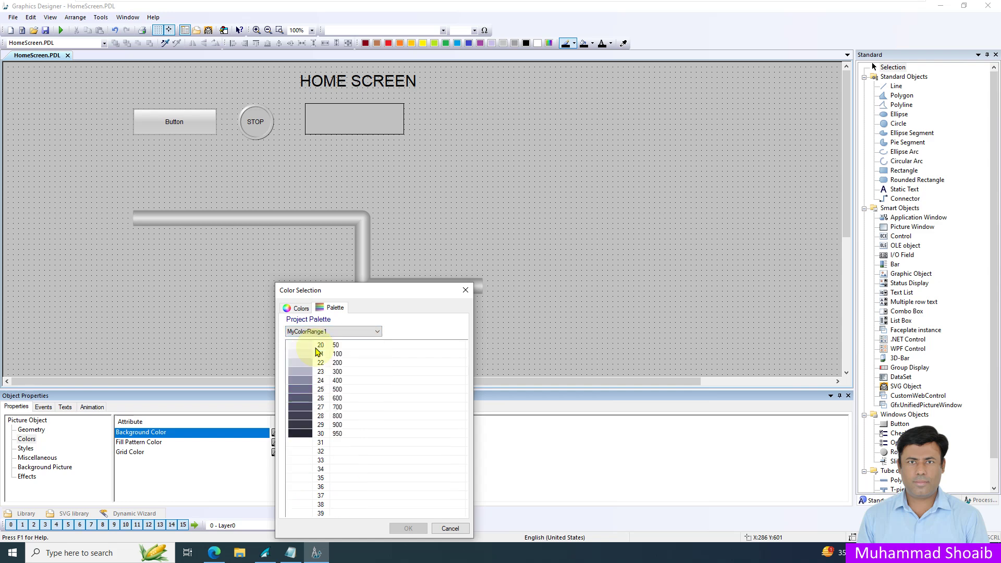
left_click(330, 427)
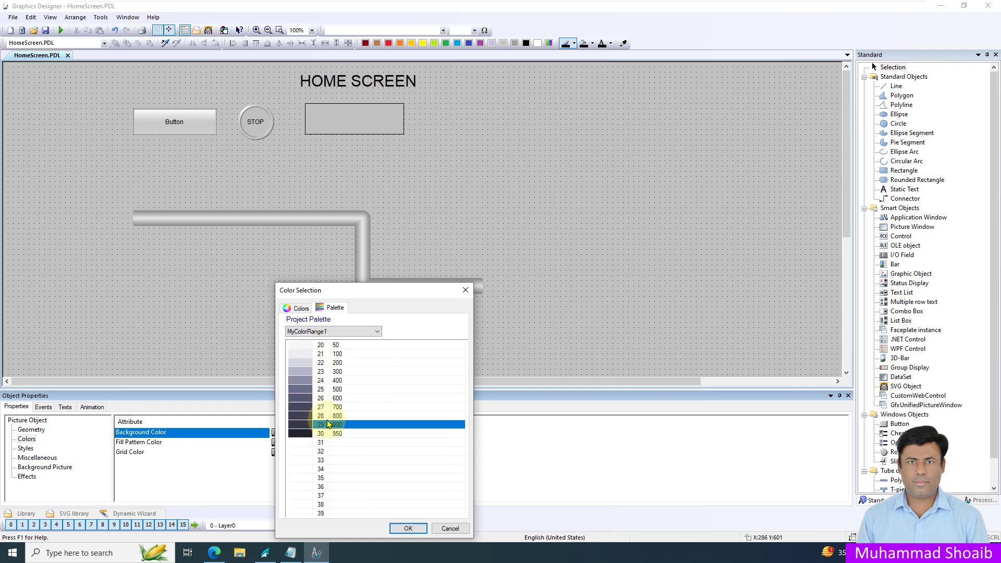
left_click(408, 529)
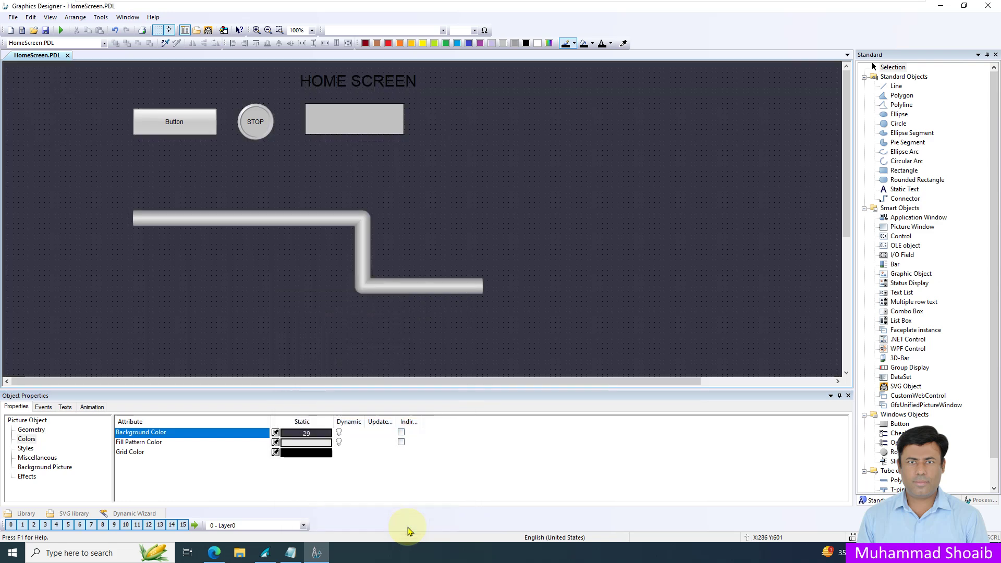
Set the picture's background color to the standard dark grey 242424 instead of a project palette color.
left_click(320, 438)
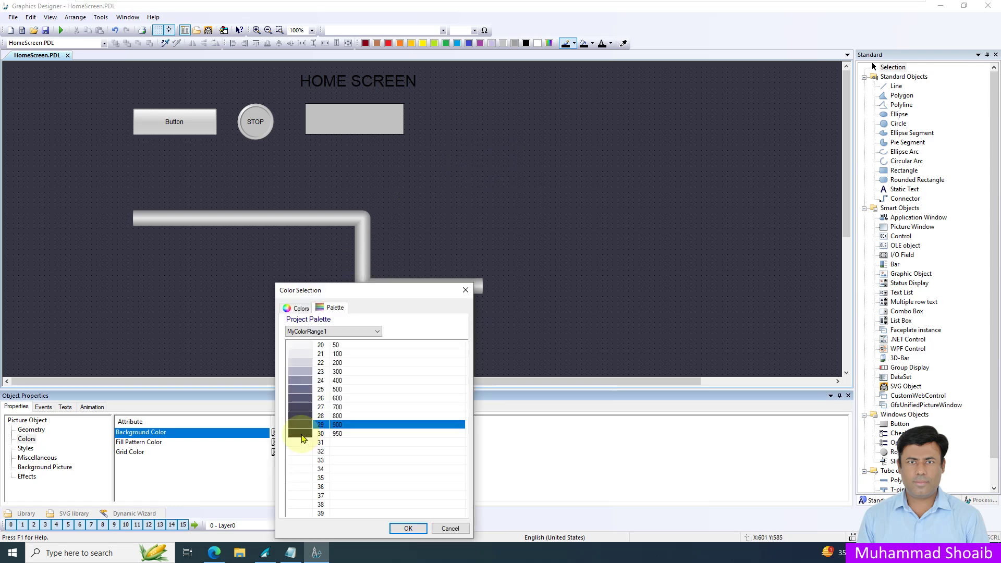
left_click(302, 307)
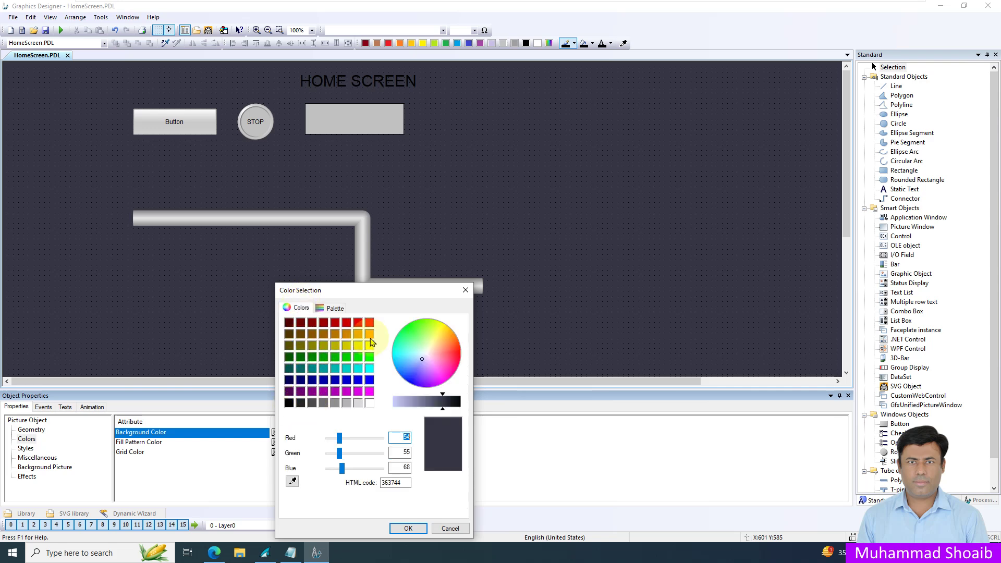
left_click(301, 403)
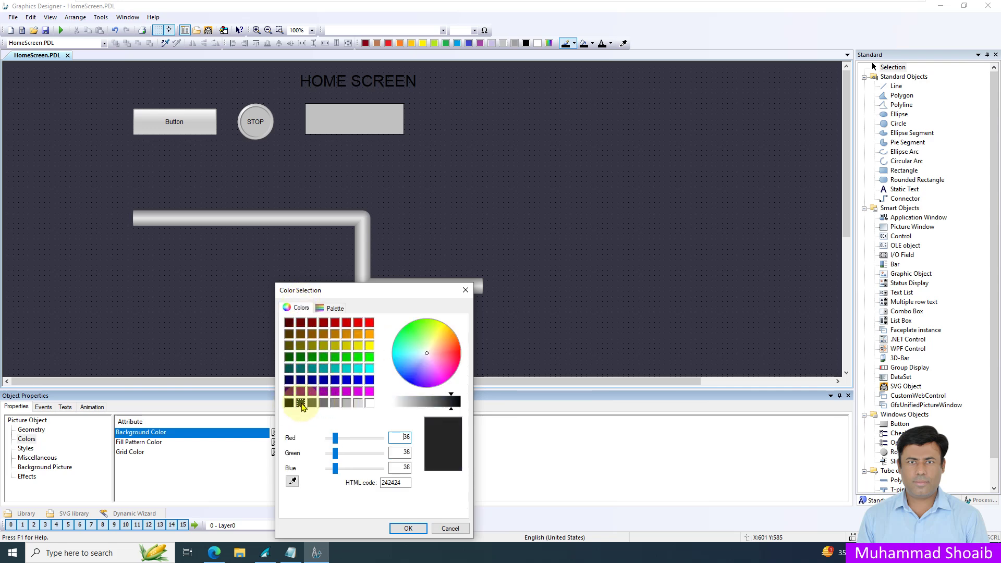
left_click(409, 529)
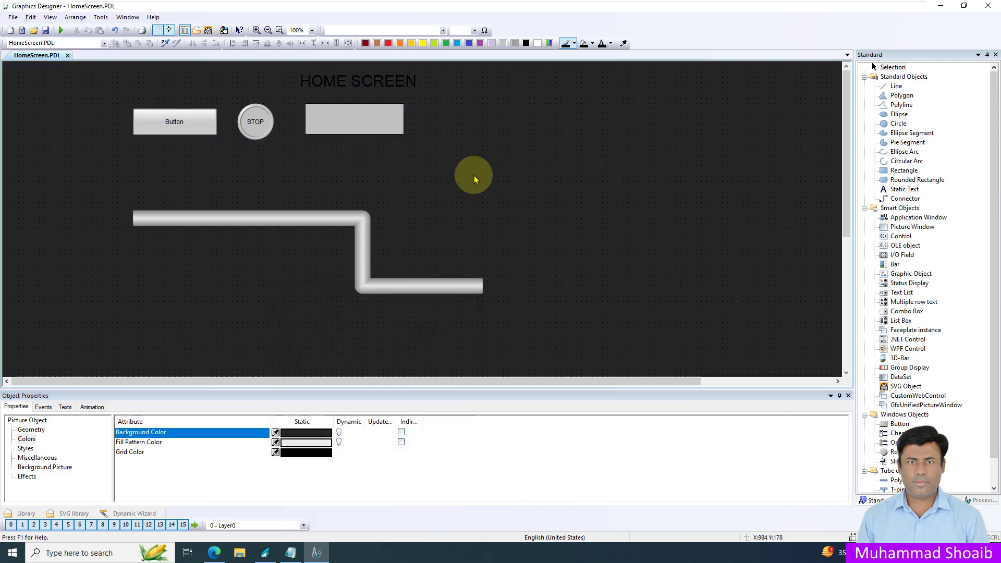
Set the picture's background color back to palette color 29, named 900, from the MyColorRange1 project palette.
double_click(307, 434)
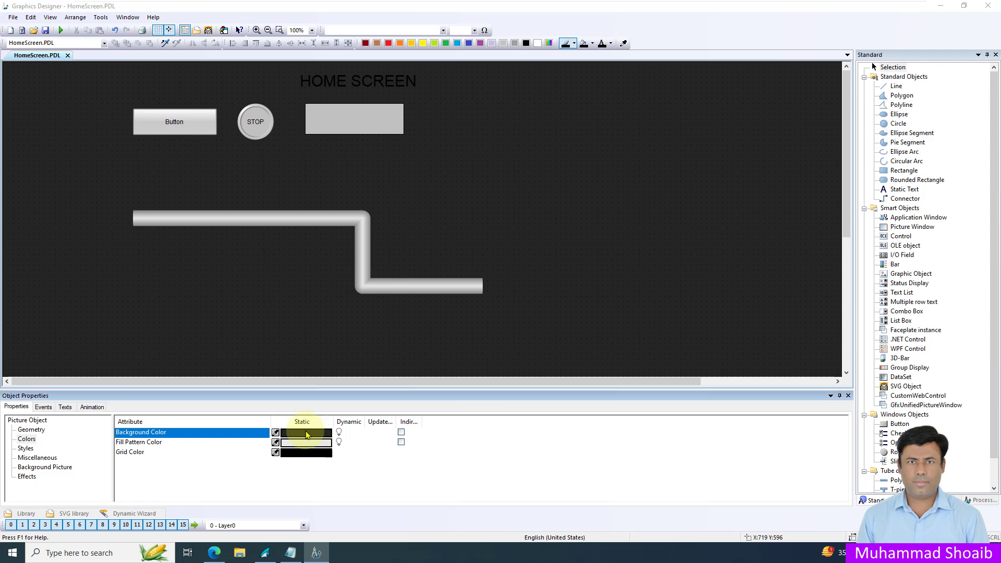
left_click(333, 307)
left_click(328, 332)
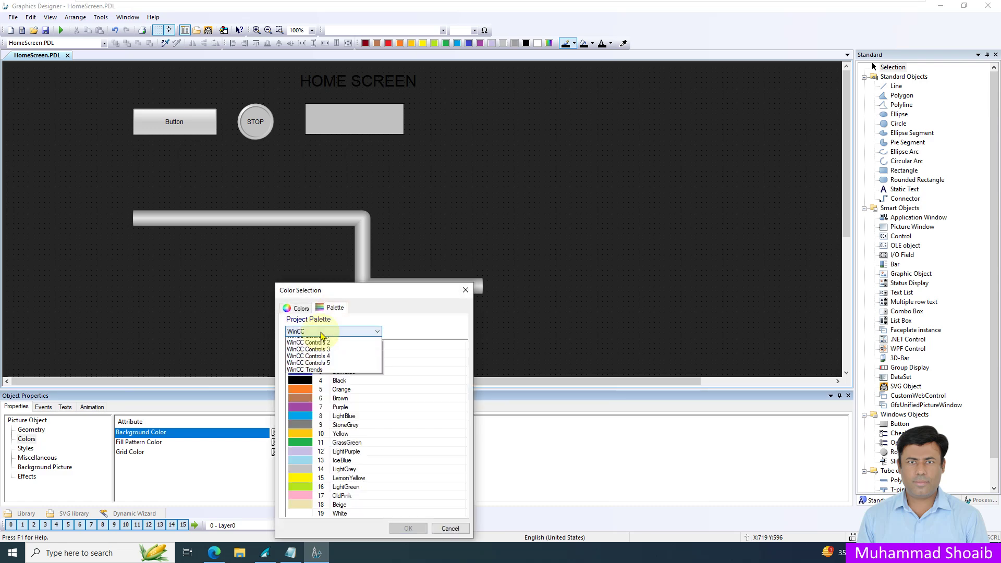
left_click(313, 388)
left_click(320, 426)
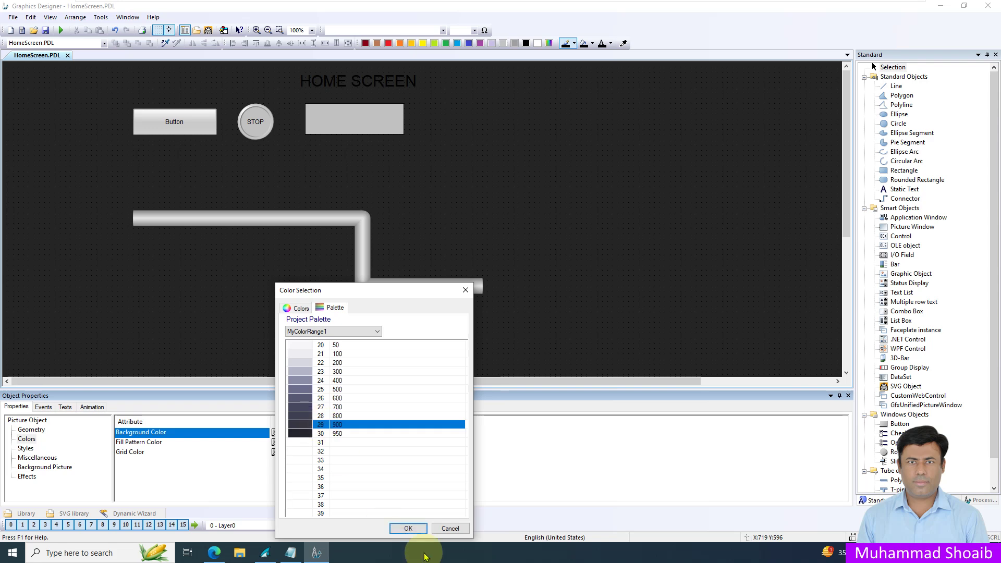
left_click(408, 528)
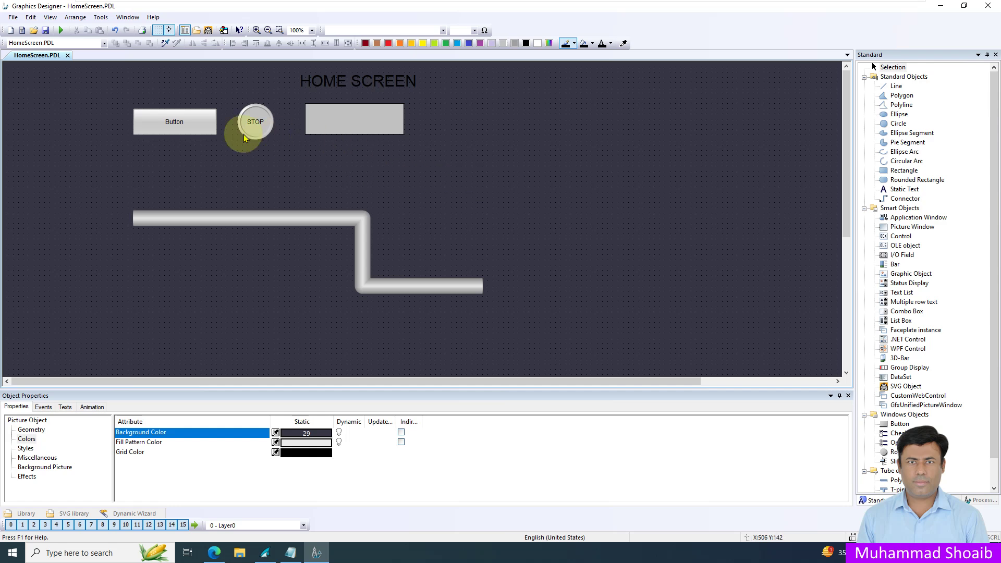
Place a duplicate of the rectangular button at about X 1030, Y 140 and set the copy's Global Color Scheme effect to No.
left_click(200, 129)
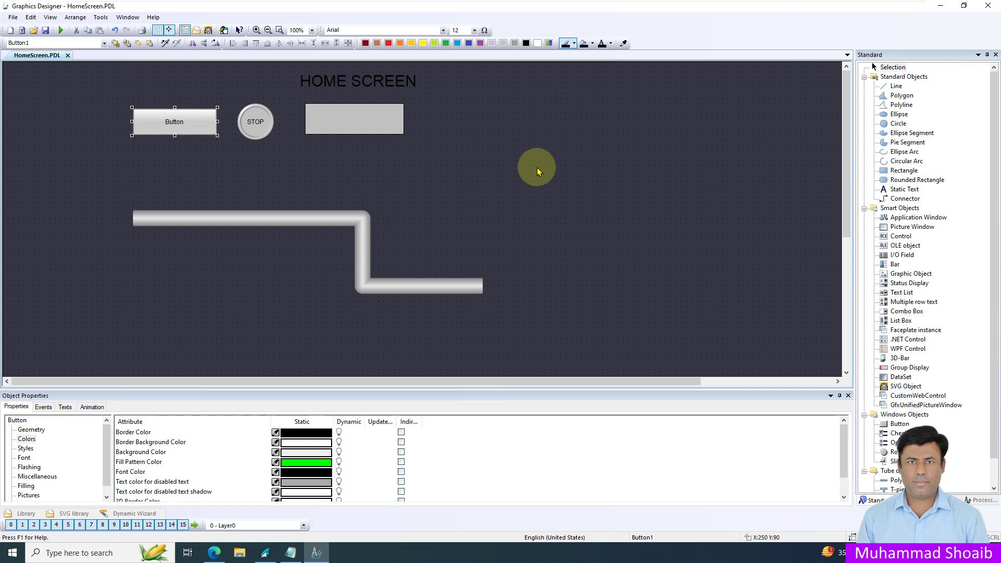
right_click(198, 122)
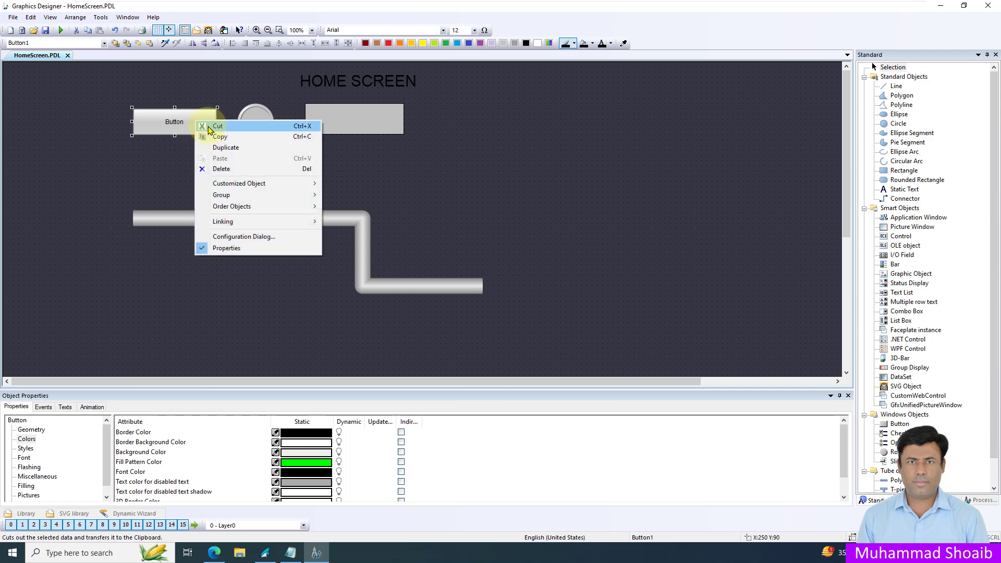
left_click(225, 147)
left_click_drag(206, 129, 594, 151)
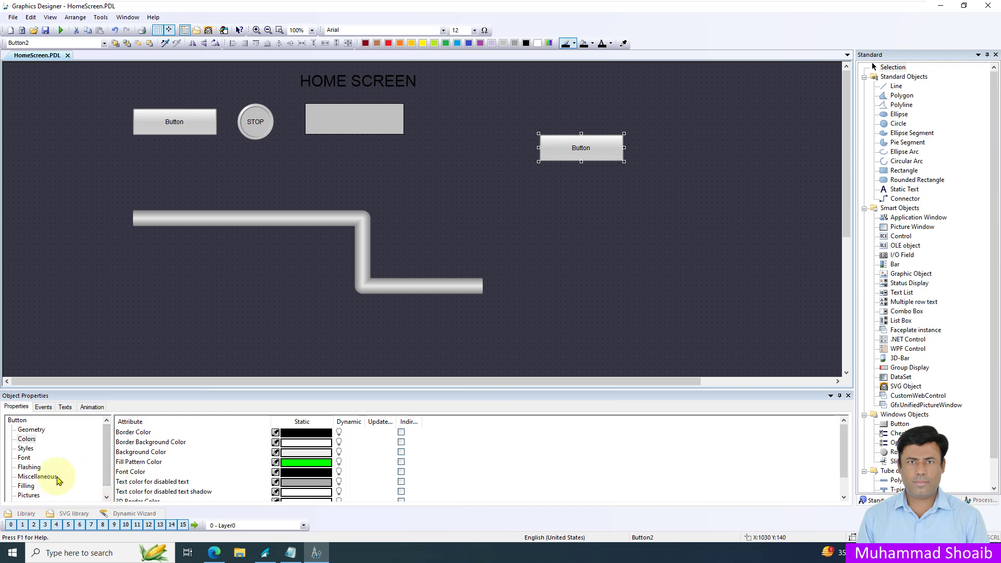
left_click(25, 499)
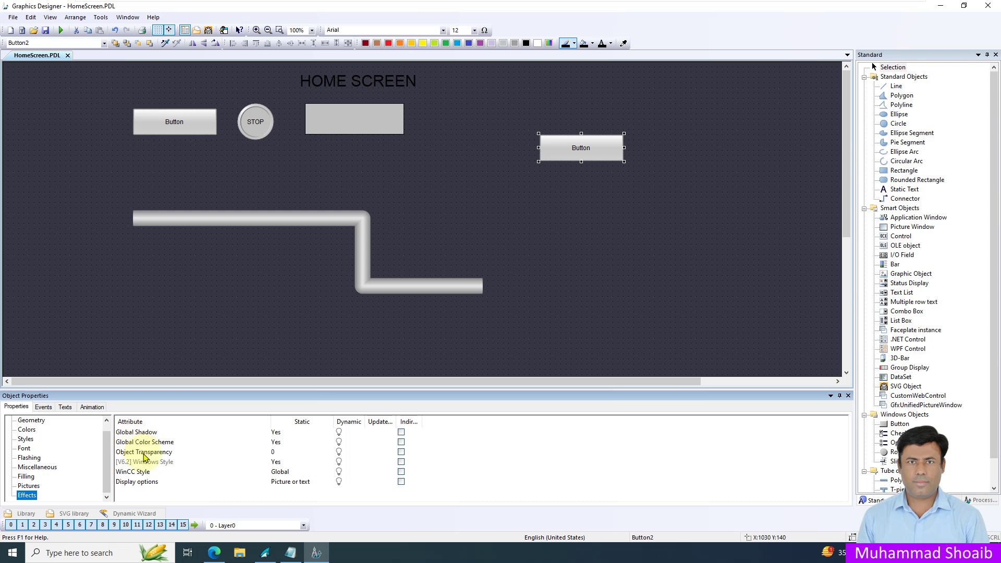
double_click(150, 444)
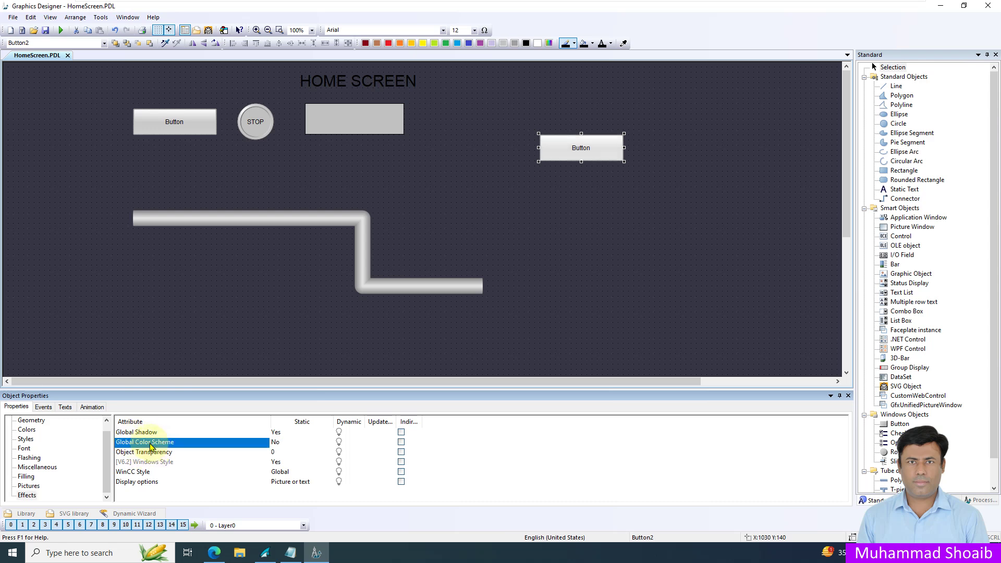
Set the copied button's background color to palette color 28, named 800, from MyColorRange1.
left_click(28, 430)
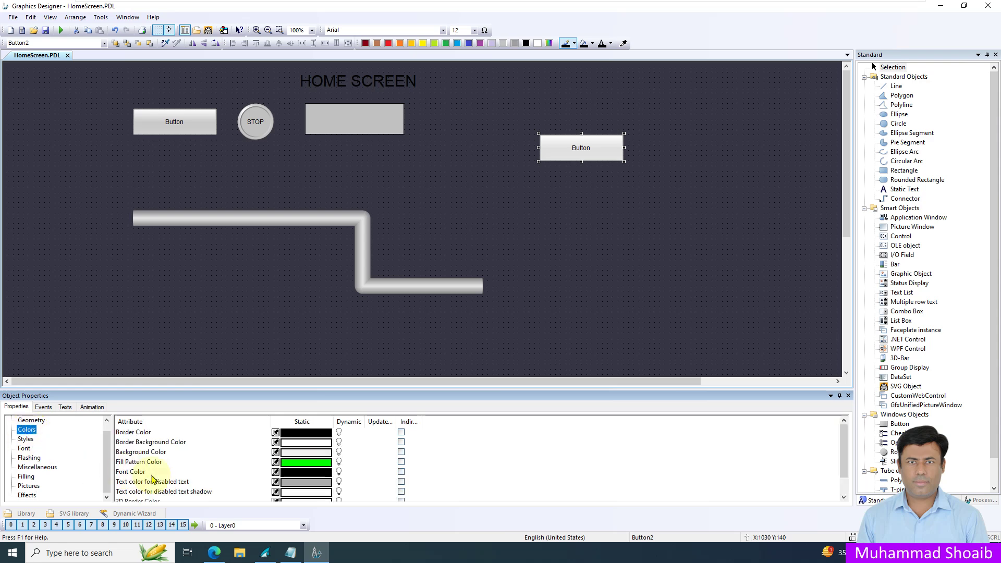
left_click(292, 453)
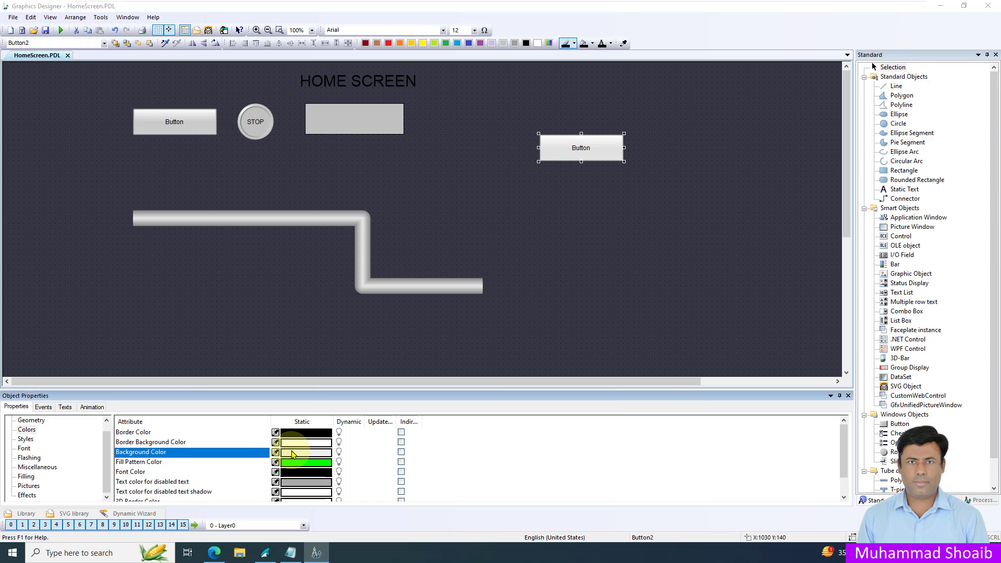
double_click(300, 453)
left_click(331, 308)
left_click(332, 332)
left_click(328, 352)
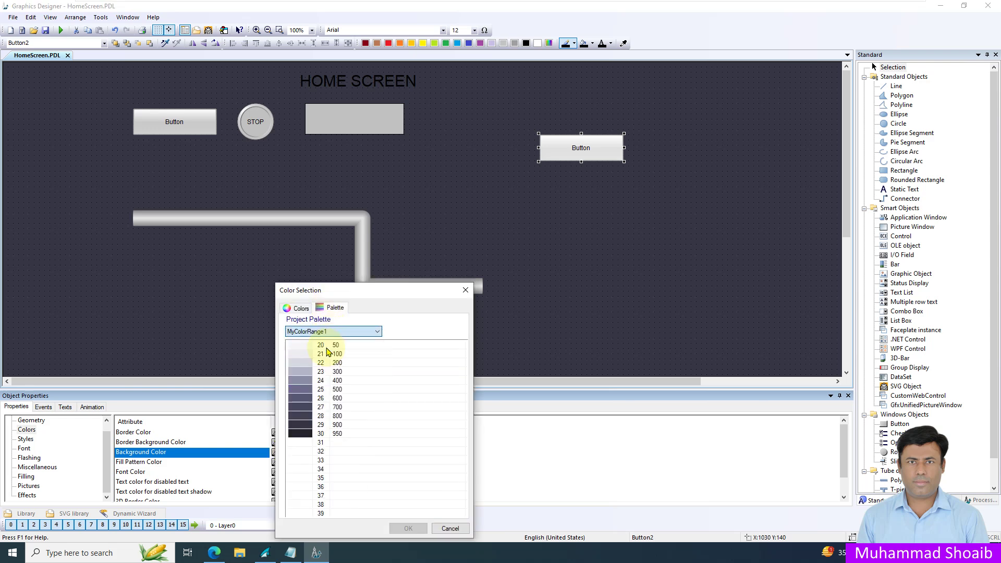
left_click(341, 416)
left_click(410, 528)
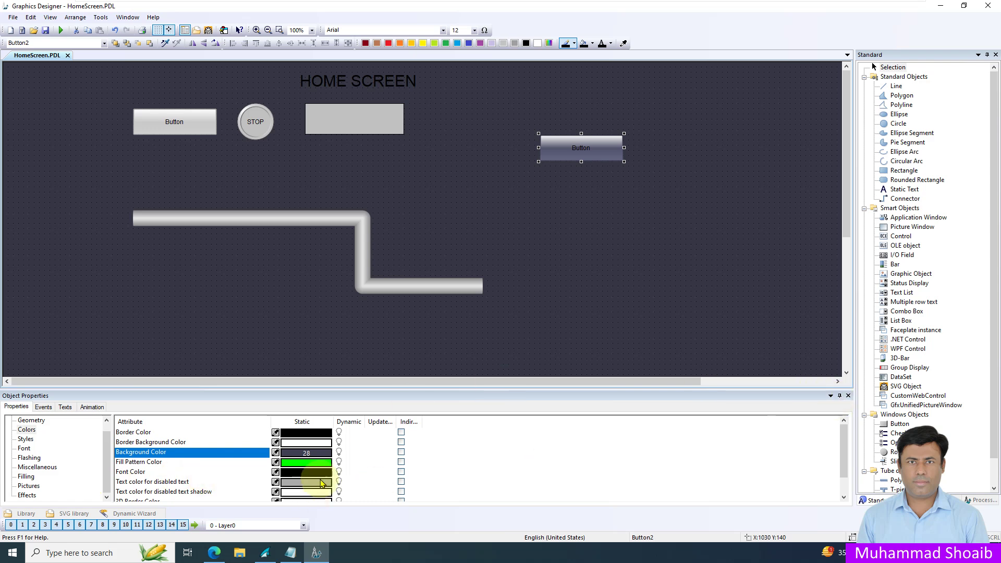
Set the copied button's background color to MyColorRange1 palette color 25, named 500, and its font size to 20.
double_click(304, 458)
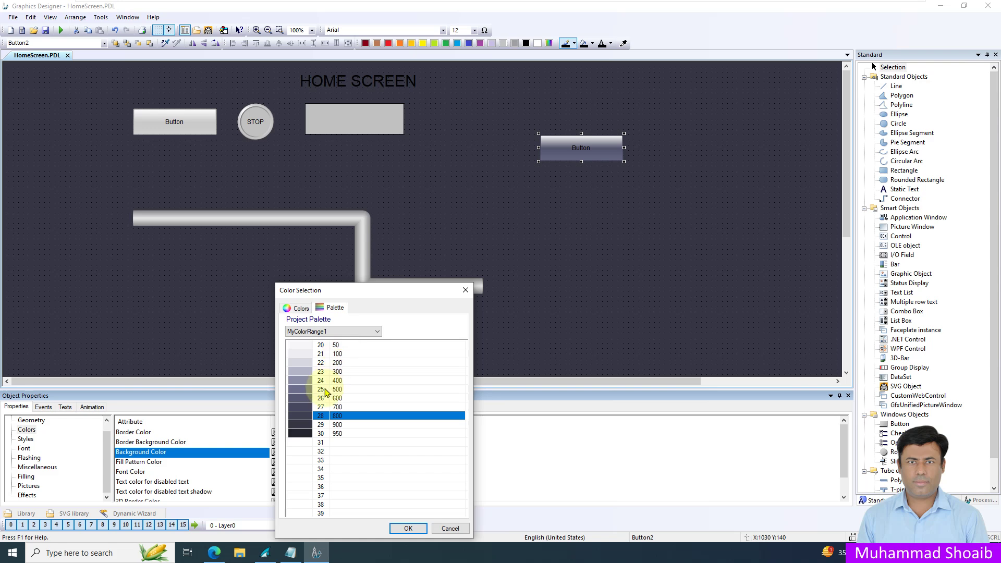
left_click(326, 390)
left_click(409, 528)
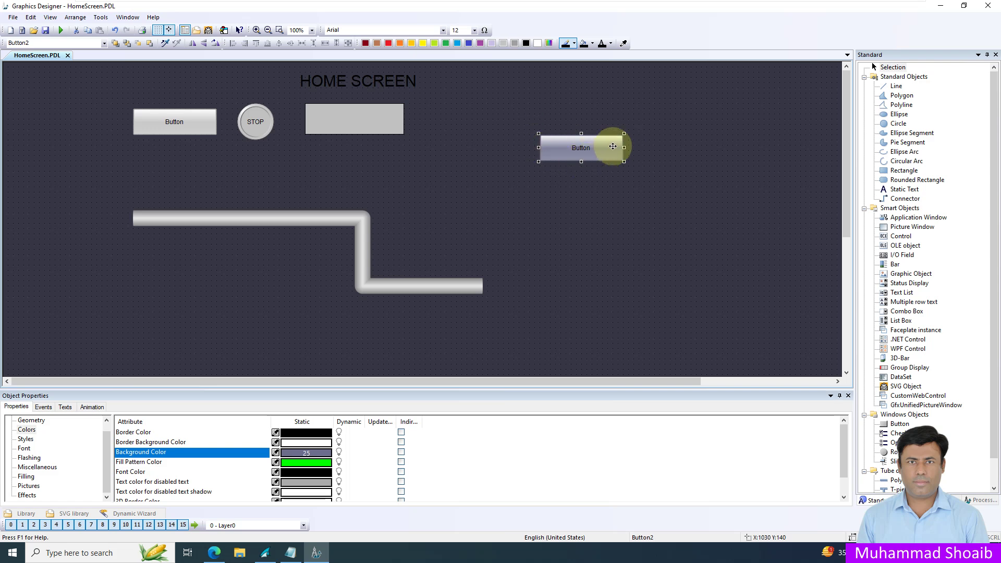
left_click(23, 449)
left_click(292, 454)
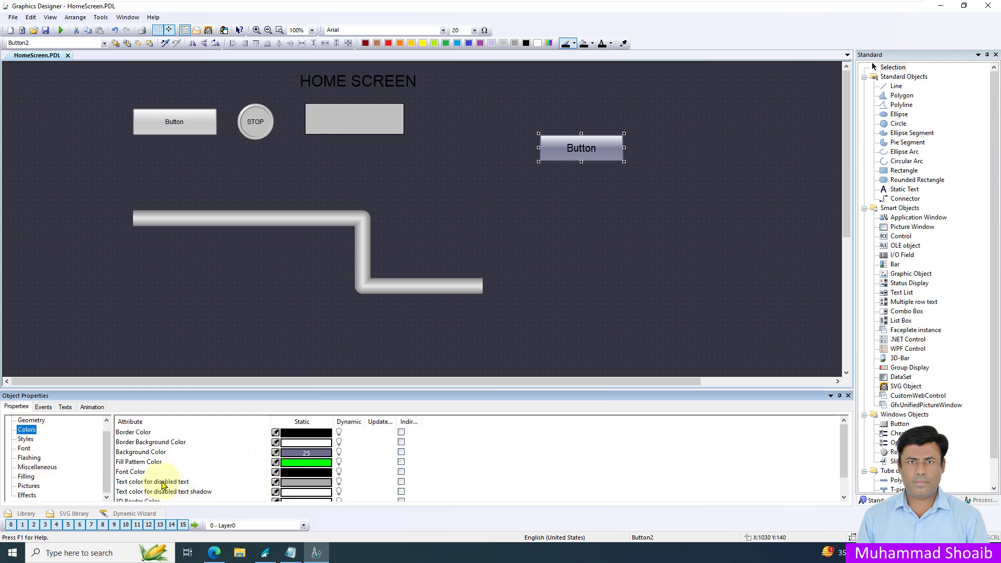
Set the copied button's font color to palette color 20, named 50, from MyColorRange1.
left_click(288, 477)
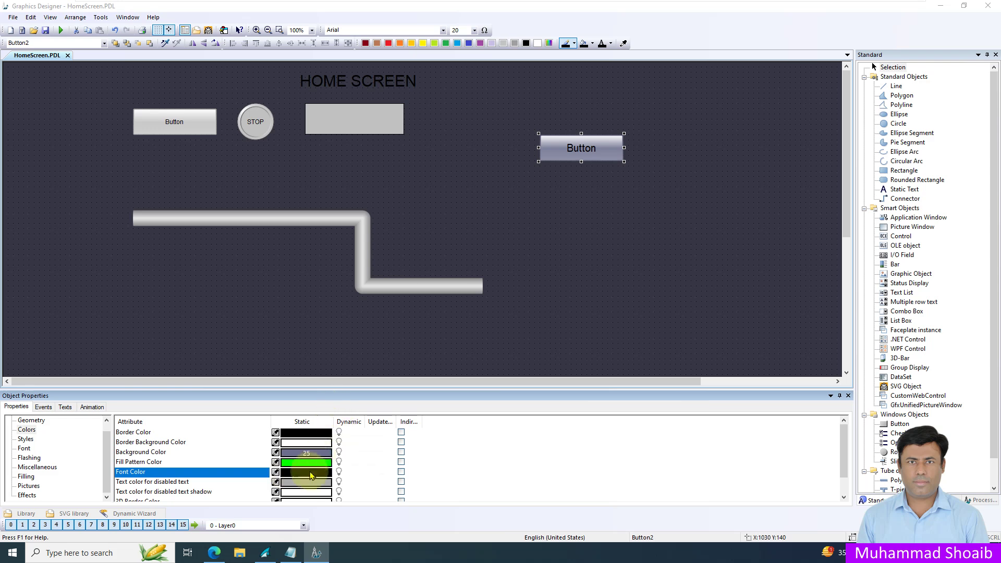
double_click(288, 477)
left_click(369, 403)
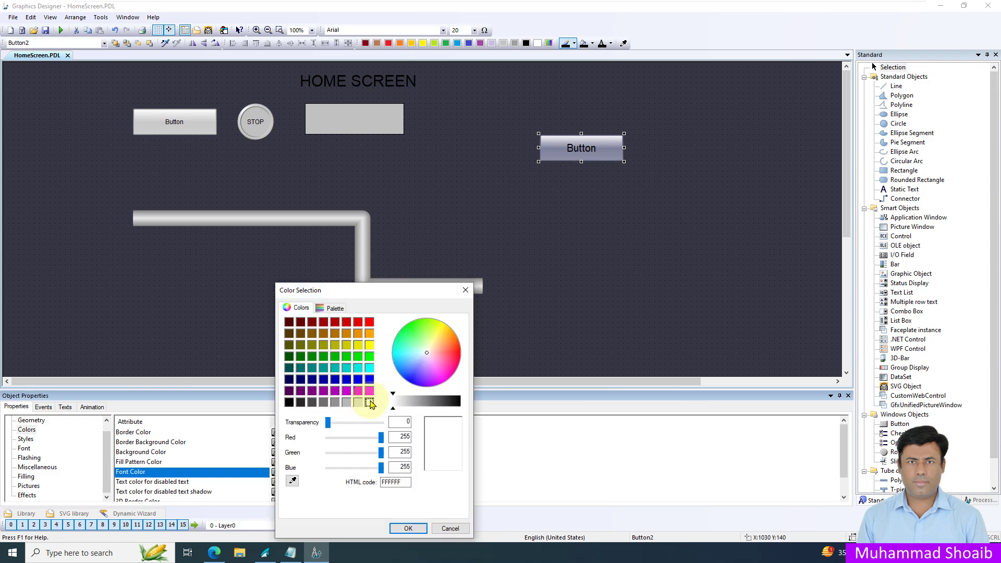
left_click(332, 309)
left_click(326, 332)
left_click(323, 348)
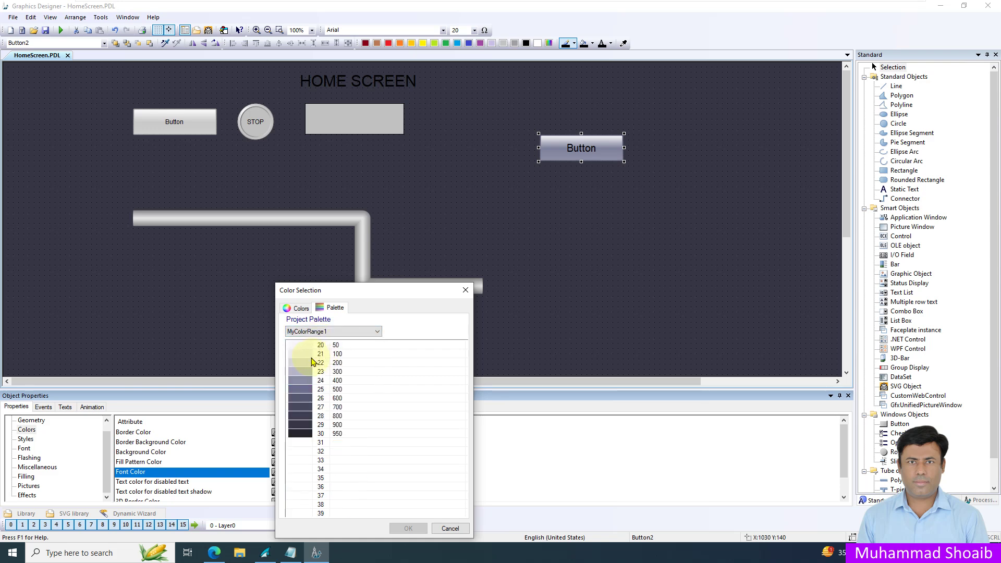
left_click(312, 345)
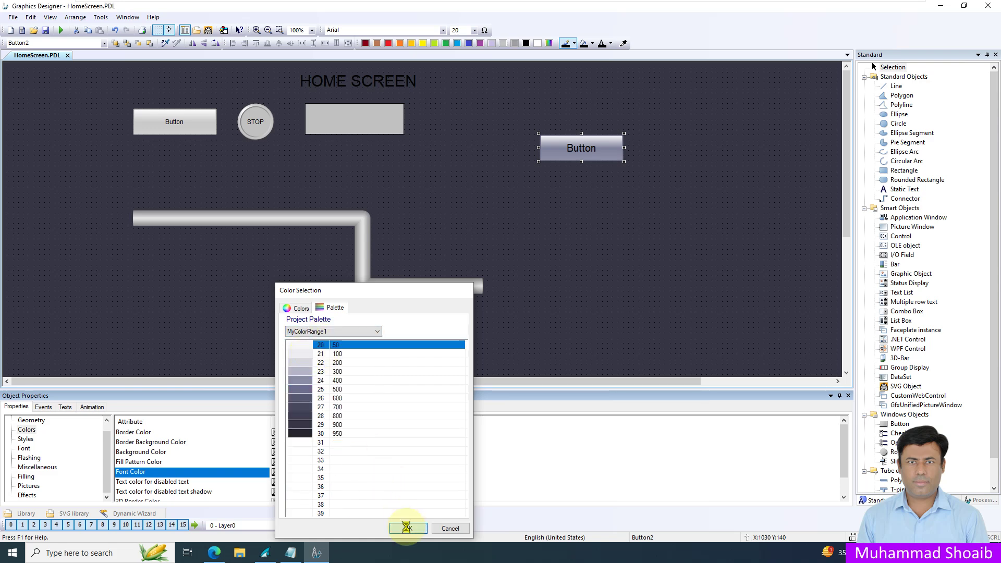
left_click(408, 529)
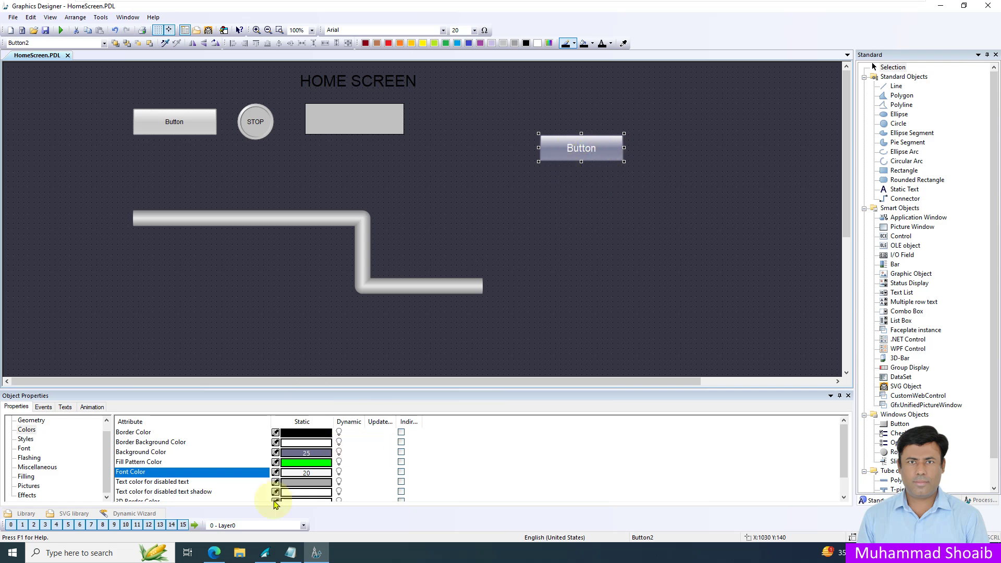
Set the copied button's font color to palette color 30, named 950.
double_click(314, 476)
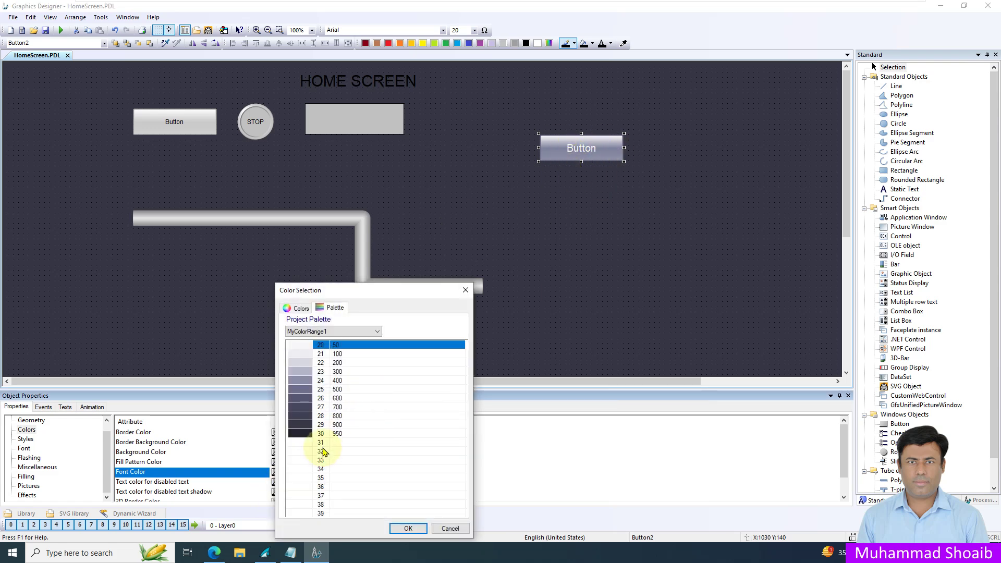
left_click(314, 433)
left_click(401, 528)
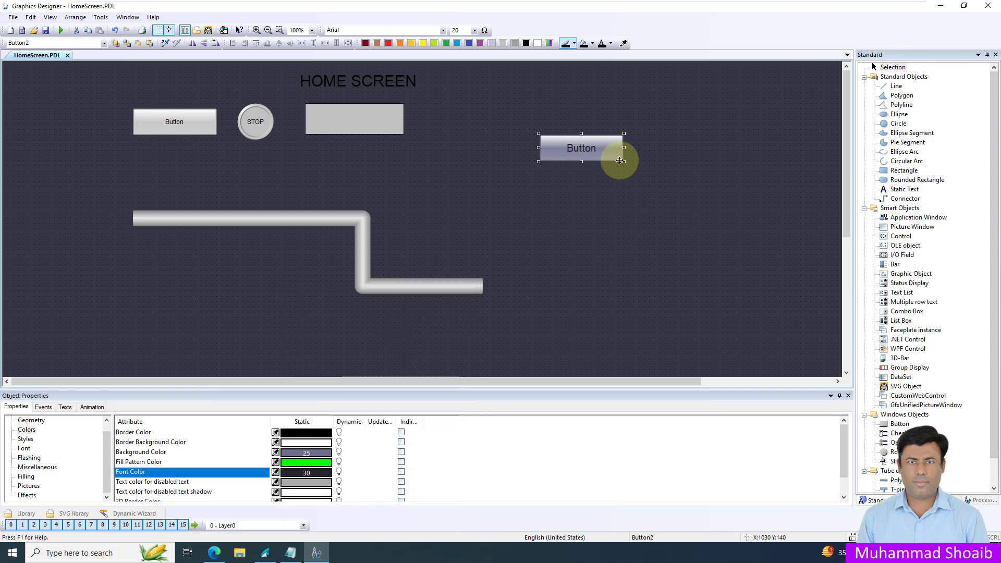
Adjust the copied button's size and move it to X 960, Y 90, level with the original button.
left_click_drag(622, 160, 640, 166)
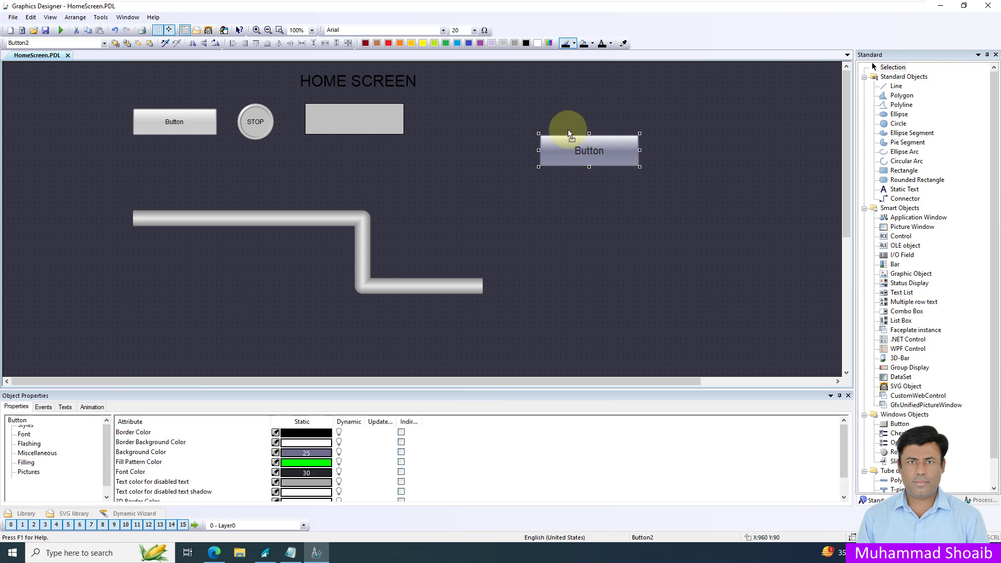
key("ctrl+z")
left_click_drag(596, 139, 586, 134)
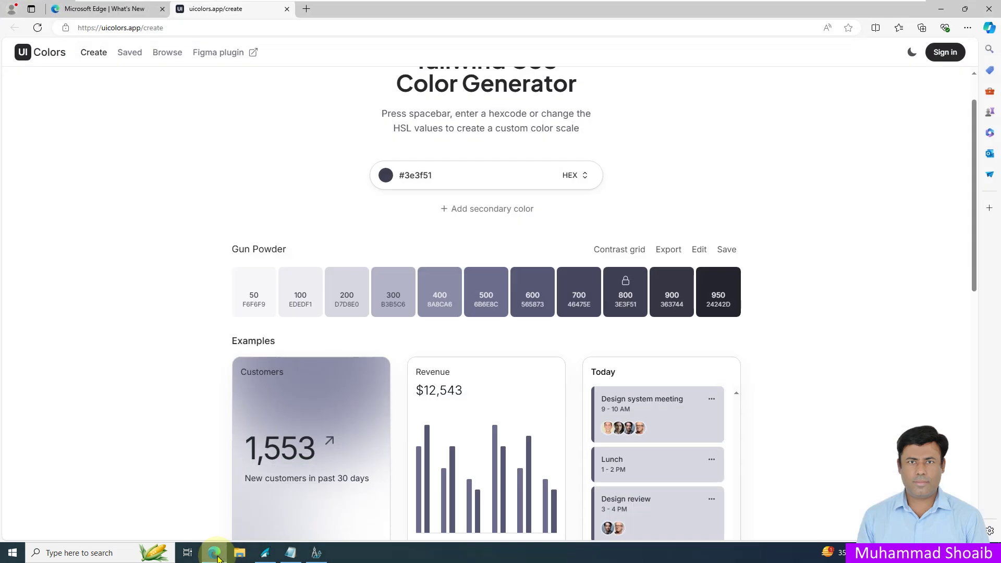
Switch to the UI Colors page in the browser and examine the gradient shades used by the default Bezel button example.
left_click(214, 552)
scroll(776, 333, "down", 8)
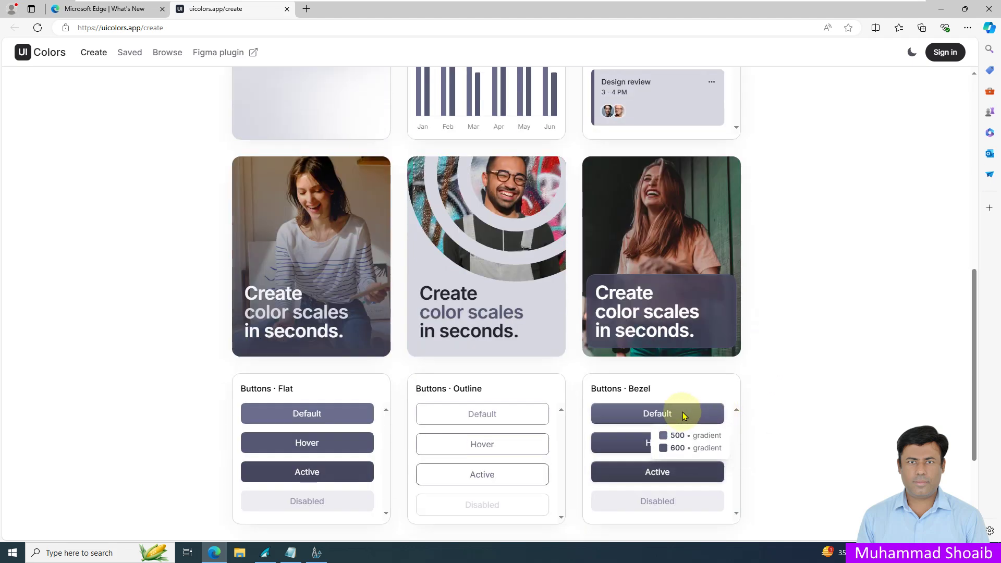
mouse_move(645, 424)
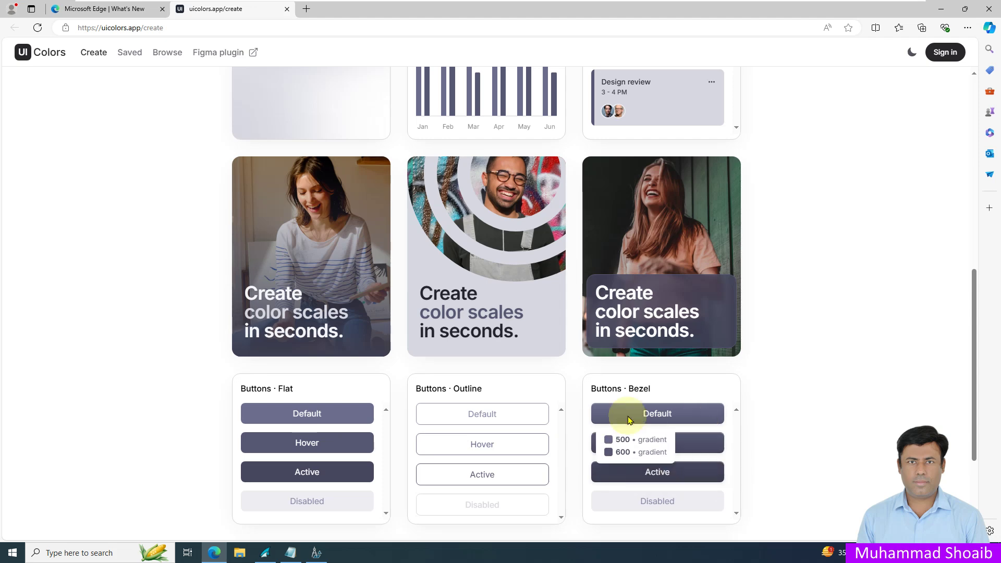
Back in Graphics Designer, draw a rectangle at about X 1090, Y 220 and set its Global Color Scheme effect to No.
left_click(315, 553)
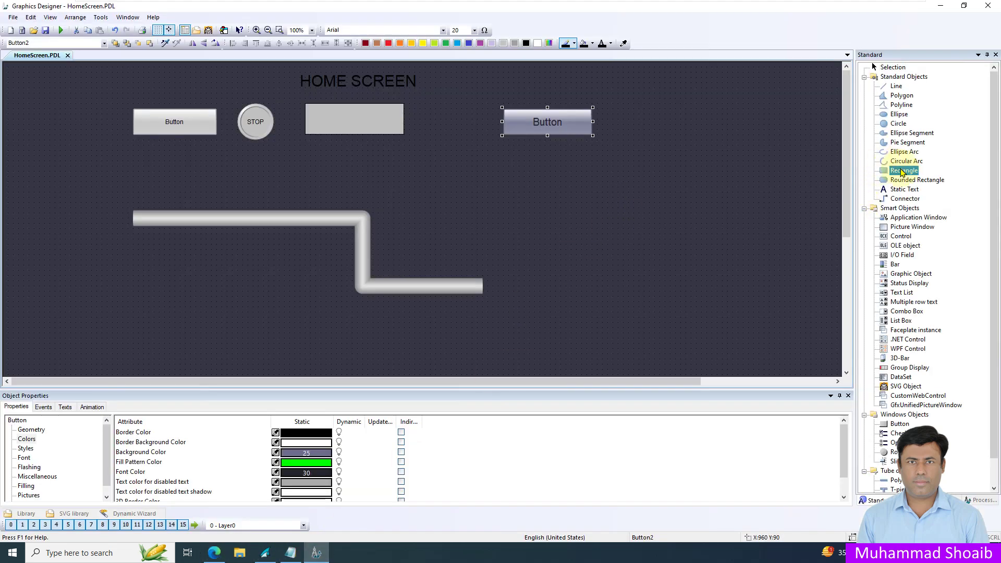
left_click_drag(570, 175, 663, 201)
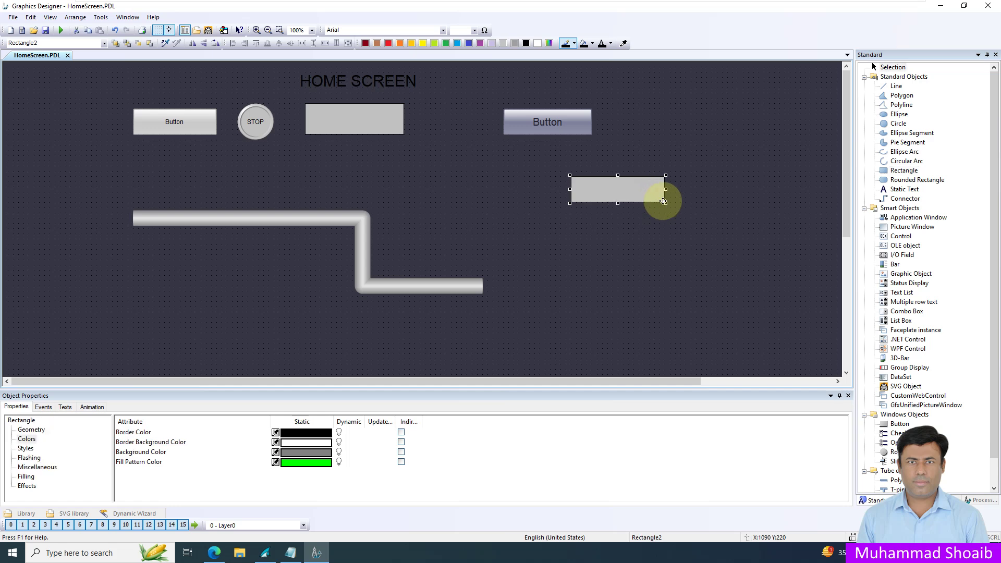
left_click(27, 486)
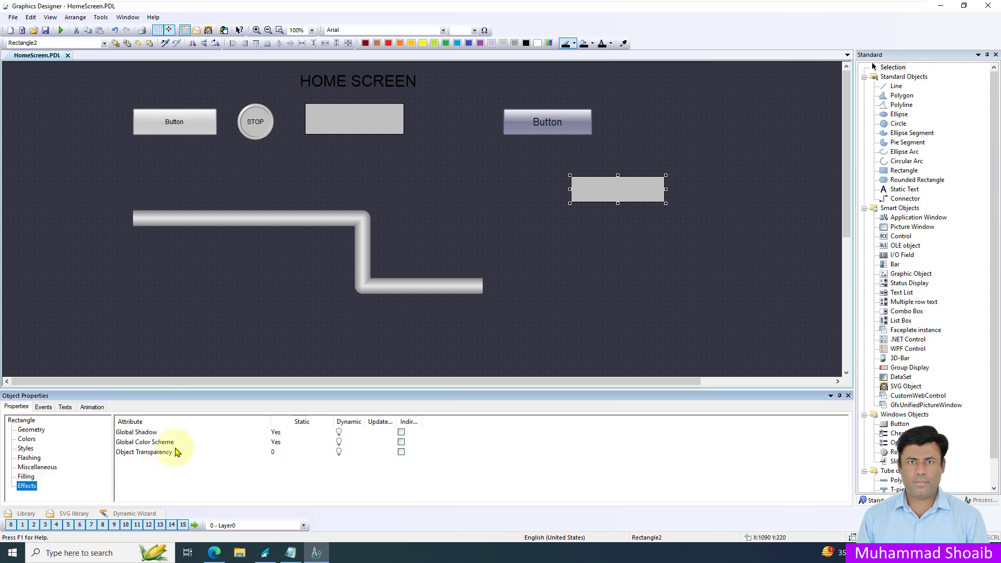
double_click(146, 444)
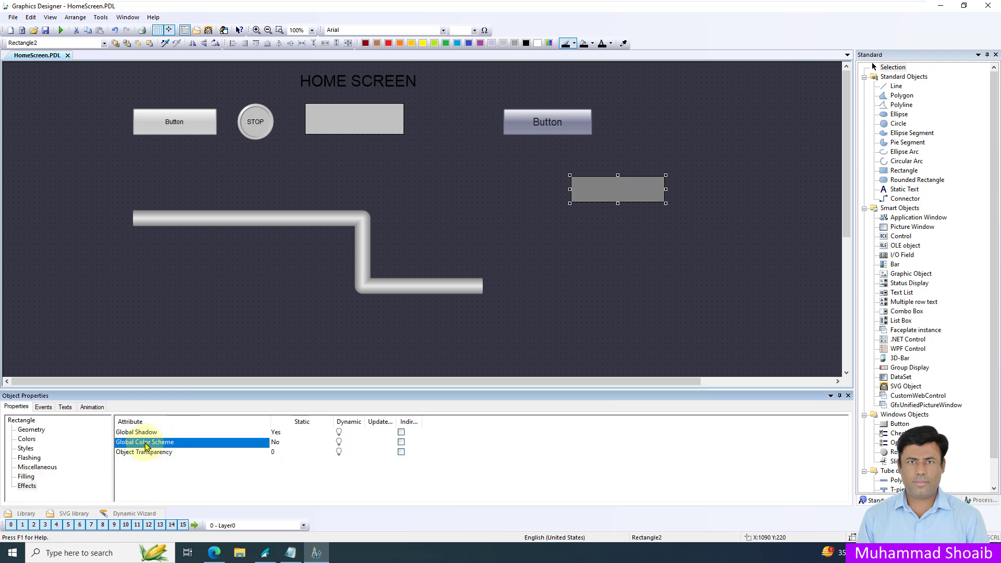
Set the new rectangle's background color to palette color 25, named 500, from the MyColorRange1 project palette.
left_click(27, 439)
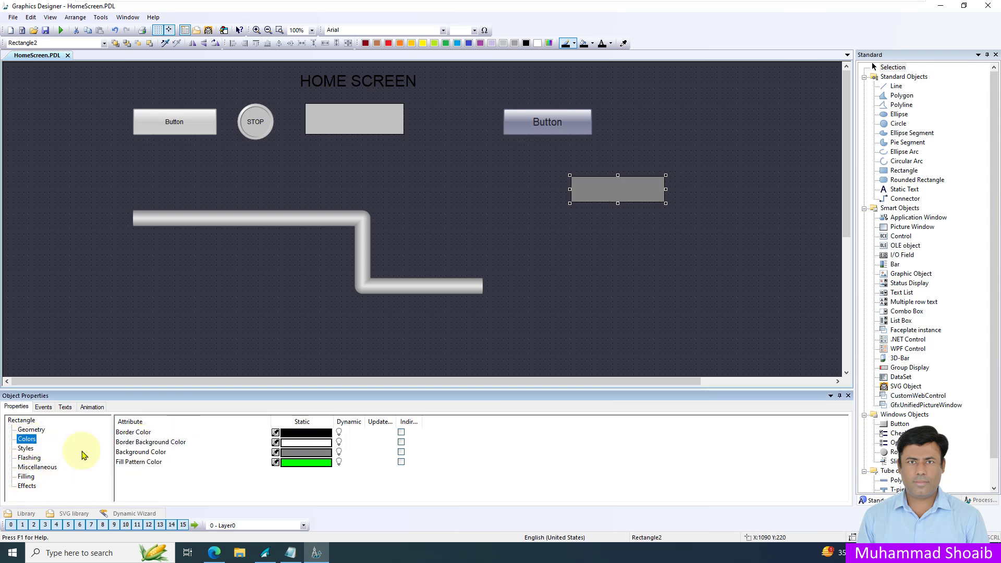
left_click(291, 453)
double_click(291, 458)
left_click(331, 308)
left_click(328, 332)
left_click(323, 354)
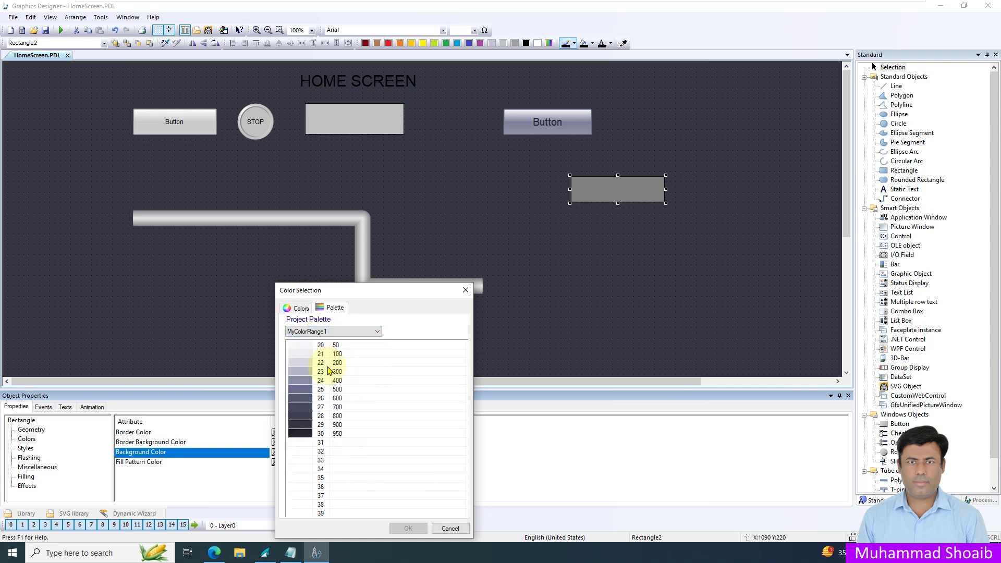
left_click(344, 390)
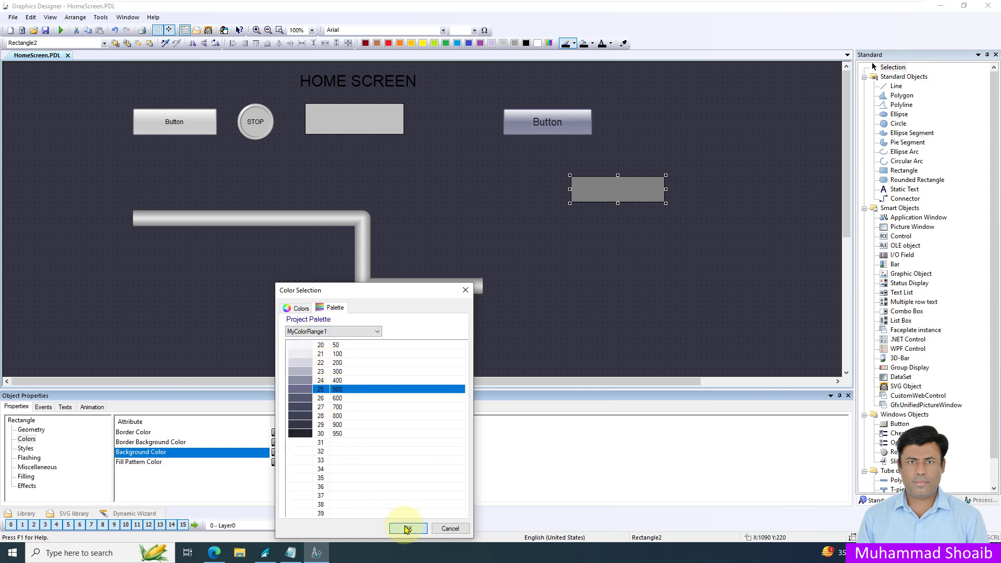
left_click(408, 530)
left_click(313, 463)
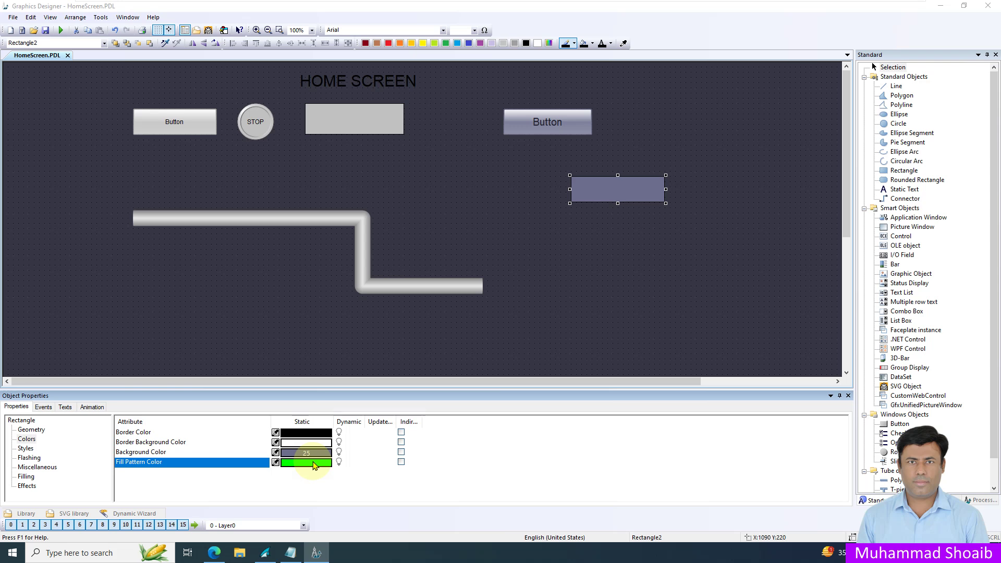
Set the rectangle's fill pattern color to palette color 26, named 600, from the MyColorRange1 project palette.
double_click(315, 465)
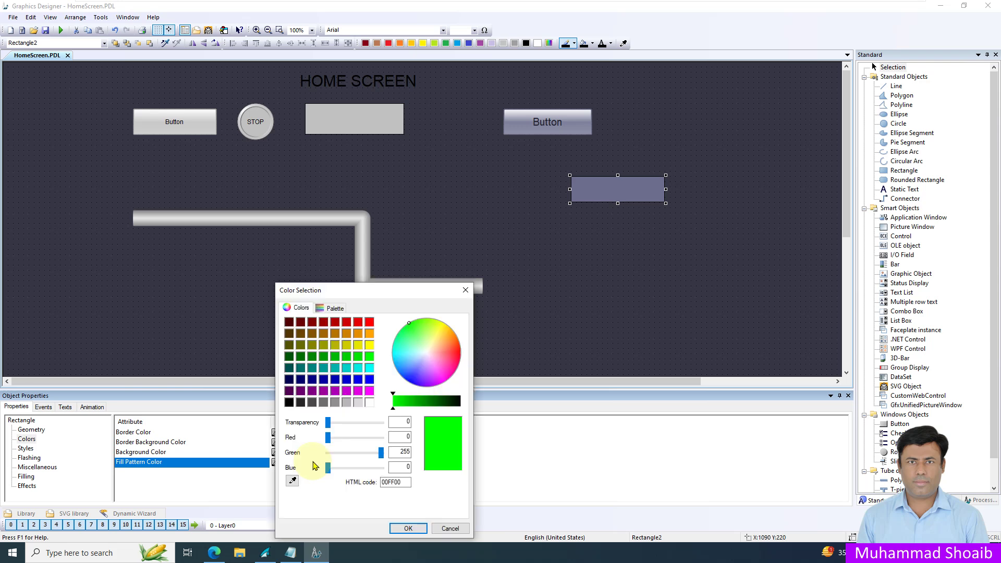
left_click(331, 308)
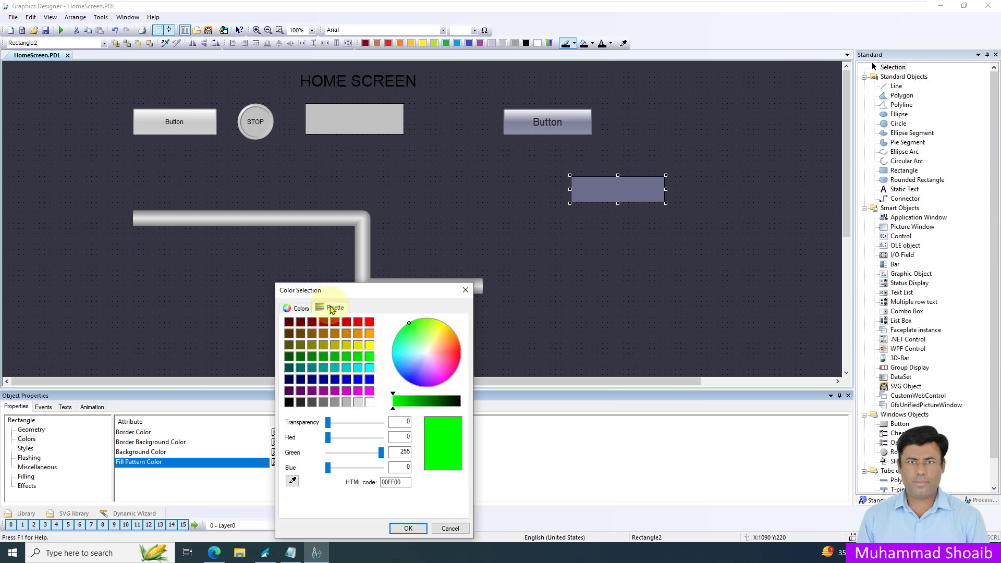
left_click(337, 333)
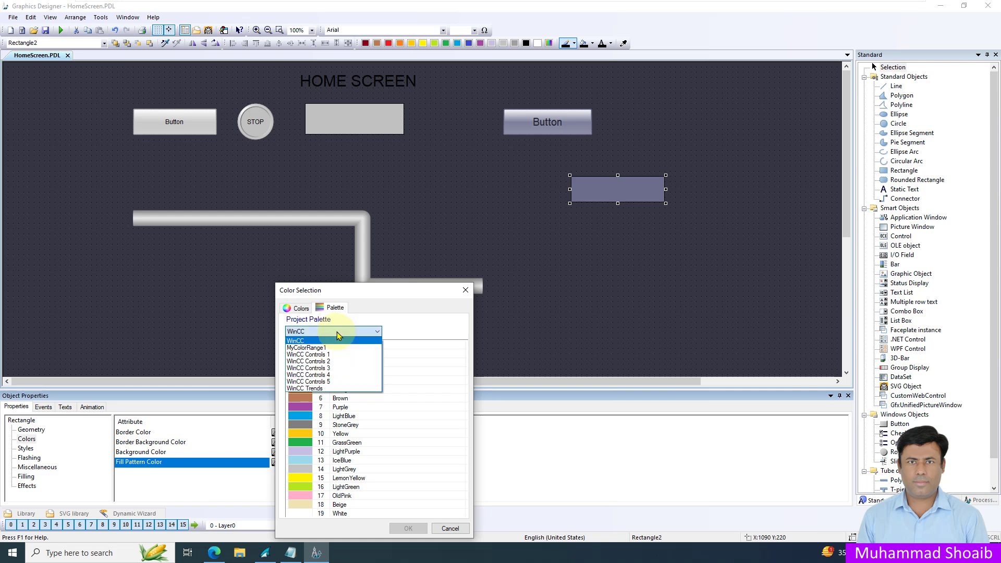
left_click(327, 348)
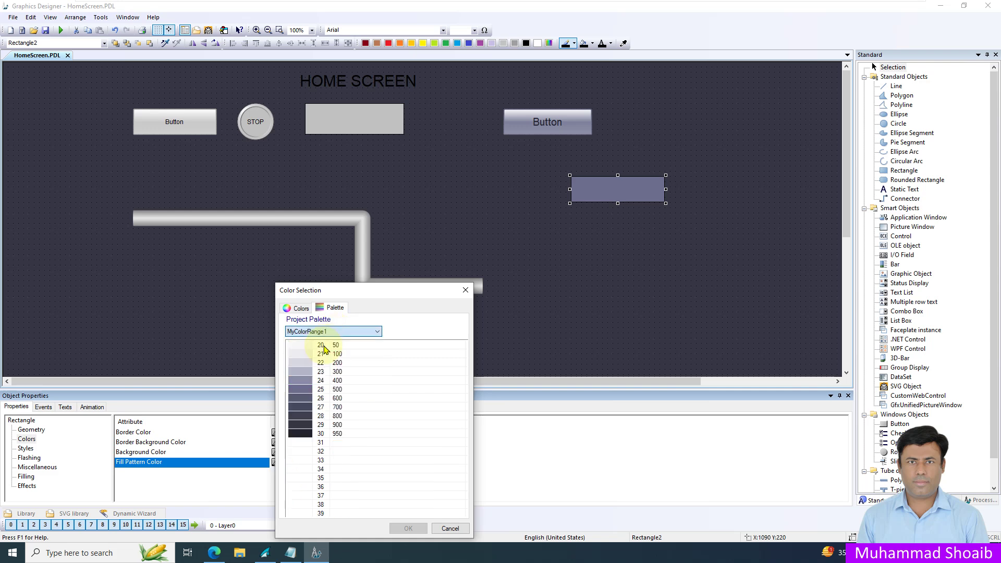
left_click(340, 398)
left_click(401, 528)
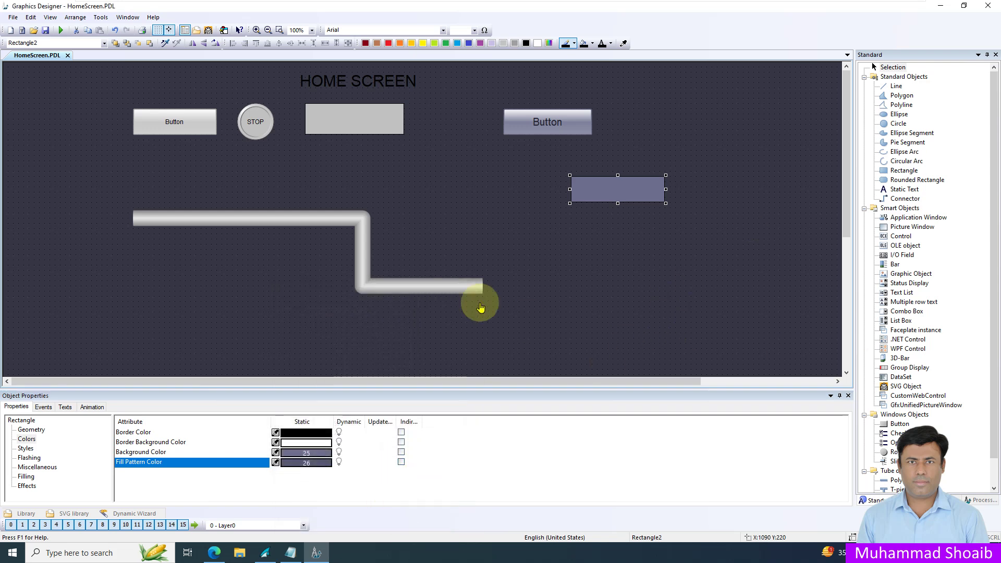
Set the rectangle's fill pattern style to a vertical gradient.
left_click(26, 449)
left_click(291, 454)
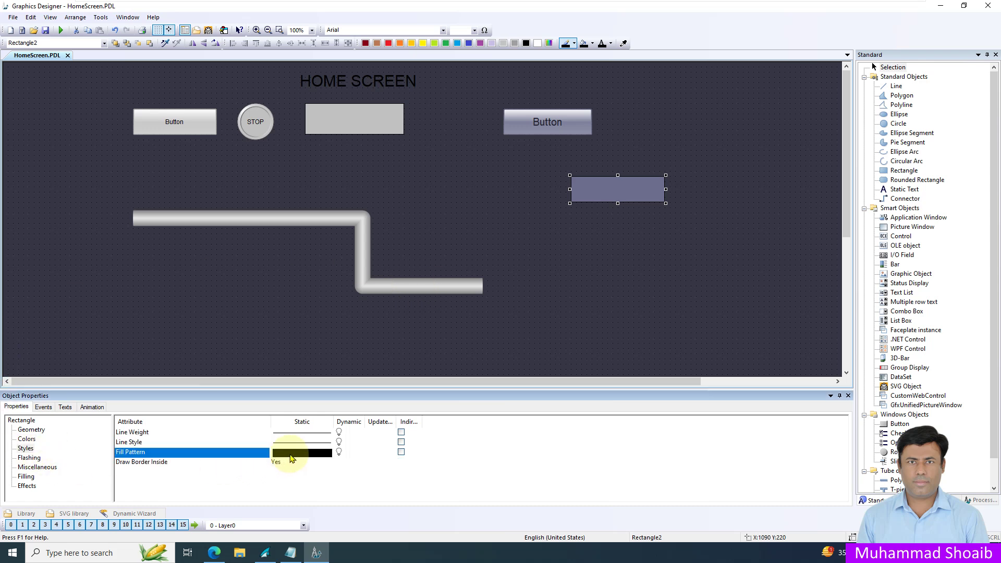
double_click(291, 454)
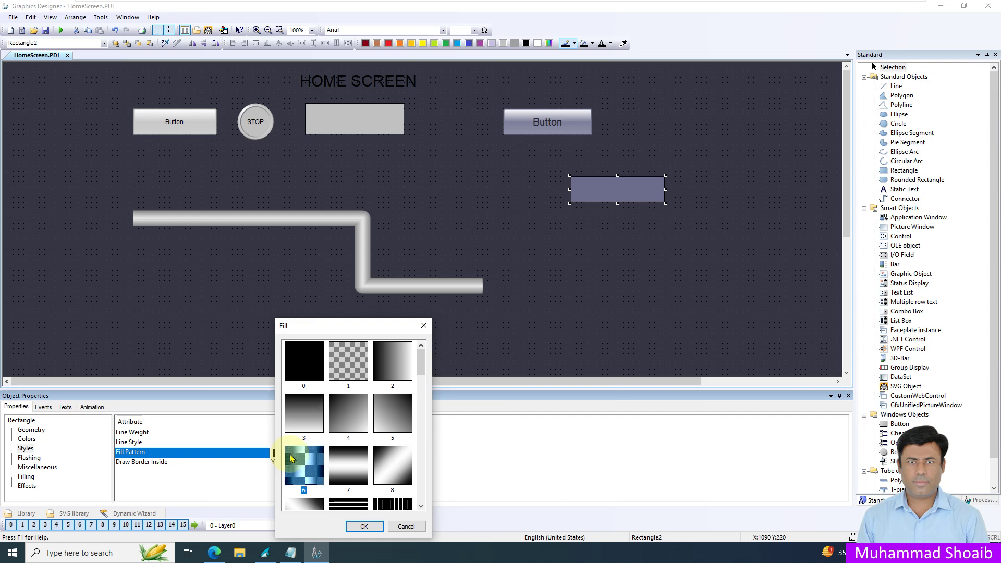
left_click(364, 527)
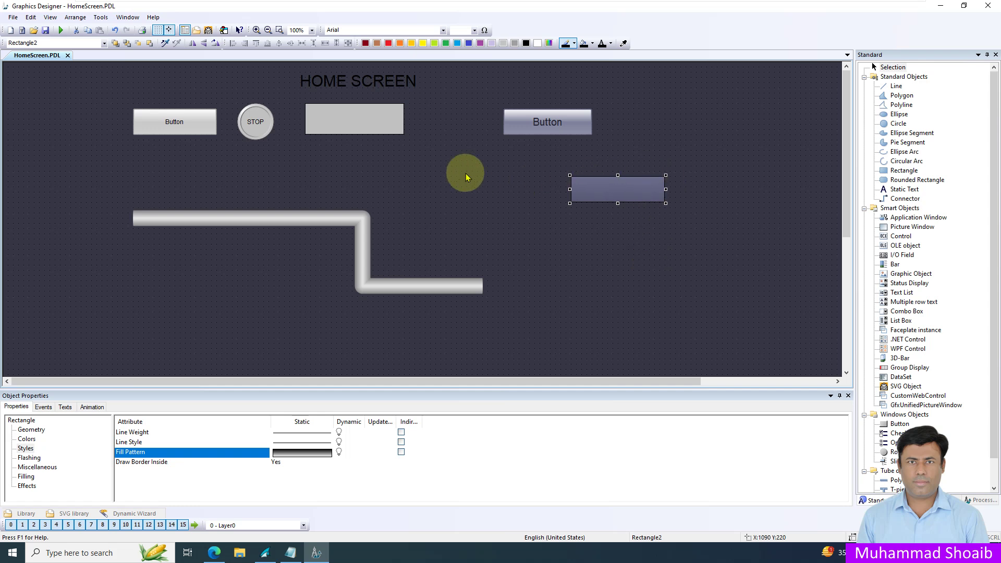
Compare the rectangle's gradient with the default Bezel button example on the UI Colors page in the browser.
left_click(212, 555)
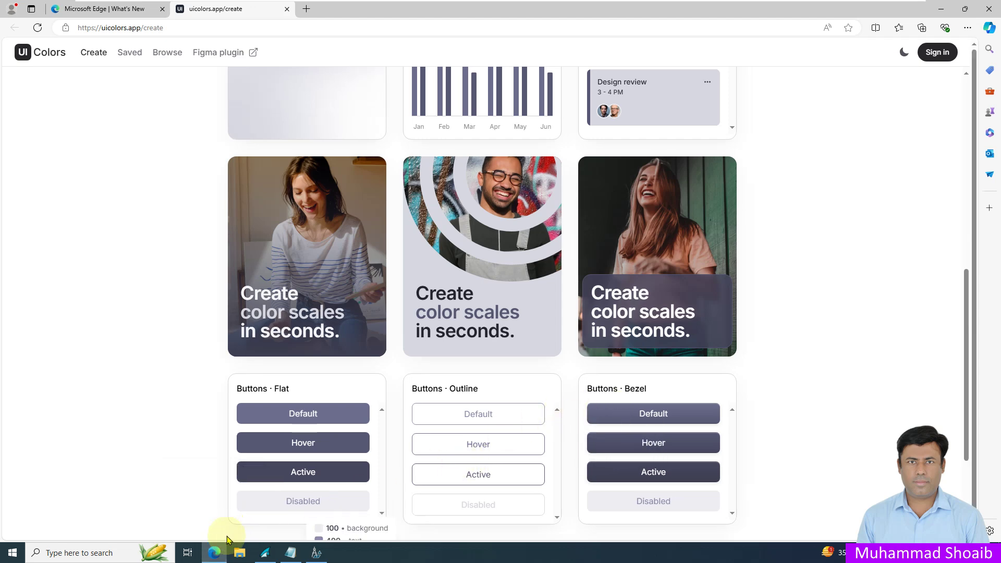
left_click(213, 554)
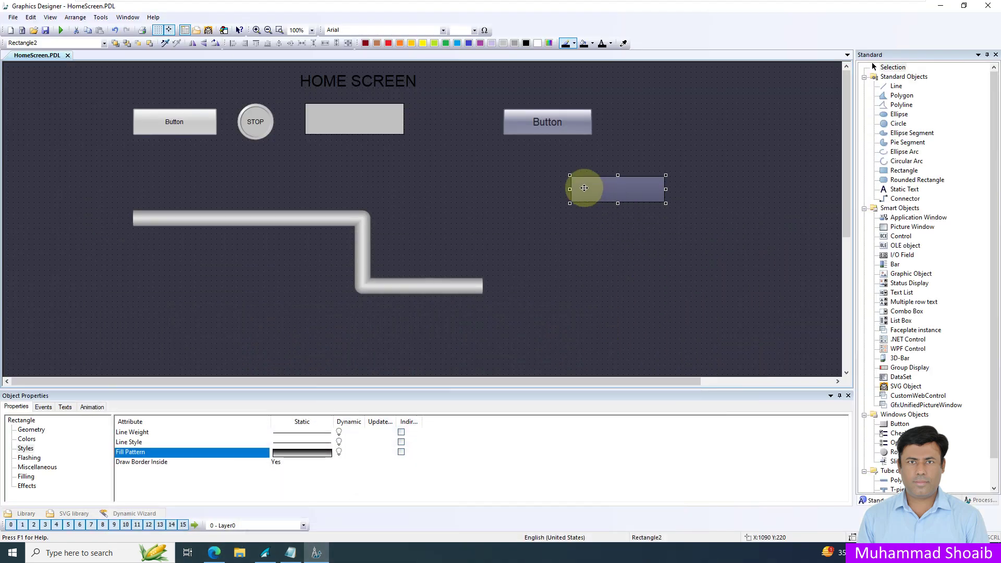
left_click(668, 245)
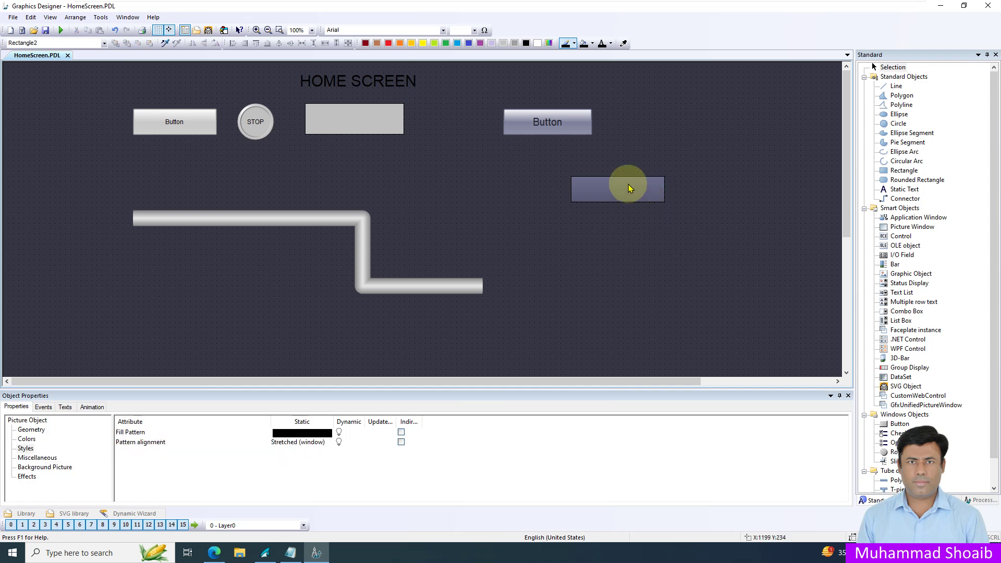
left_click(648, 191)
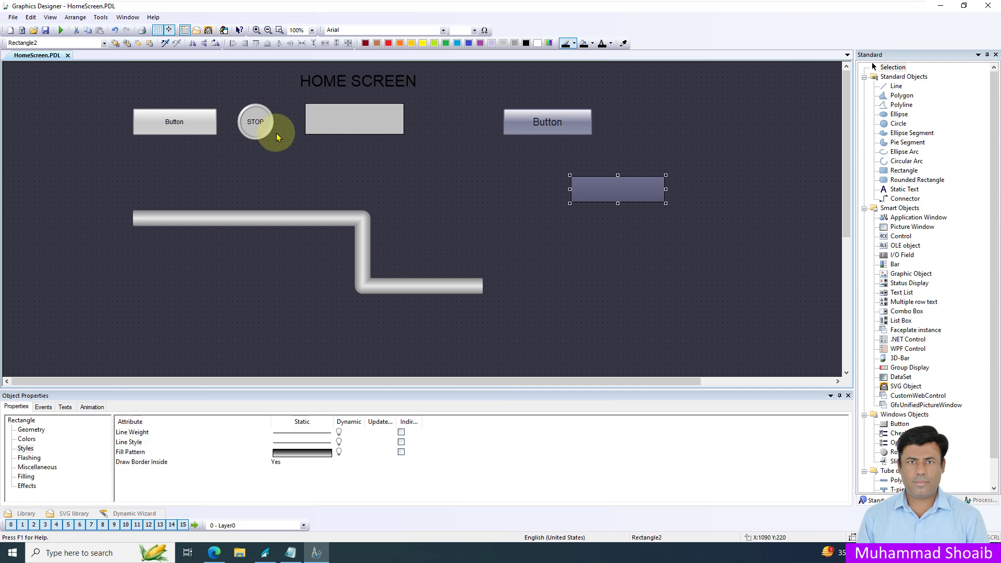
left_click(214, 554)
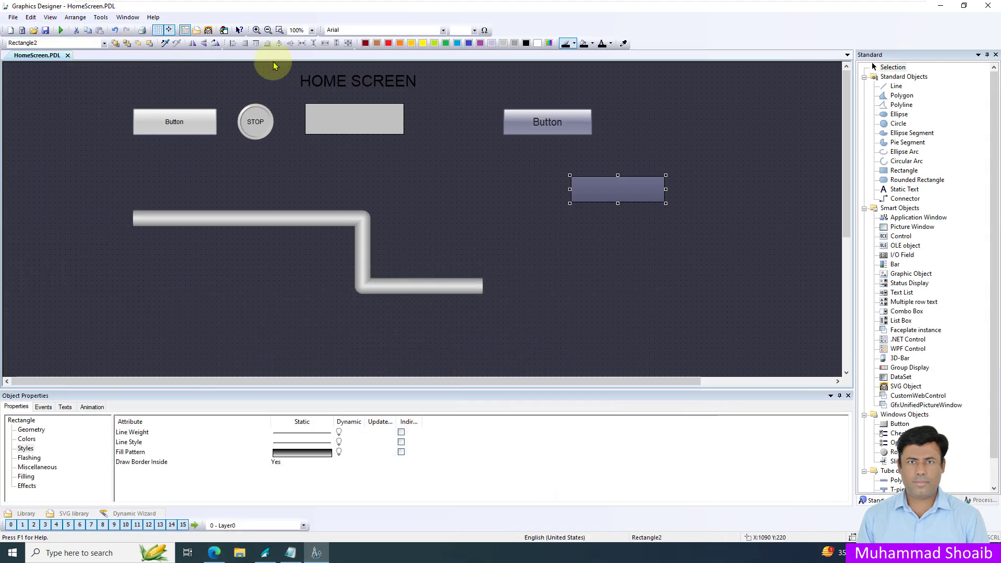
Copy the HOME SCREEN title text and place the copy over the gradient rectangle at X 1080, Y 220.
left_click(368, 86)
right_click(382, 82)
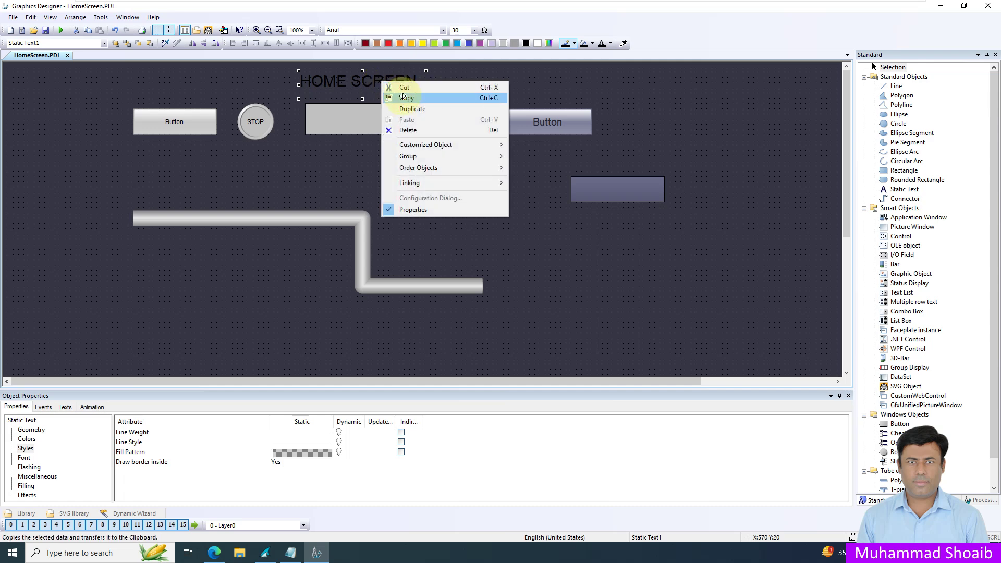
left_click(405, 99)
left_click(463, 172)
key("ctrl+v")
left_click_drag(420, 95, 673, 187)
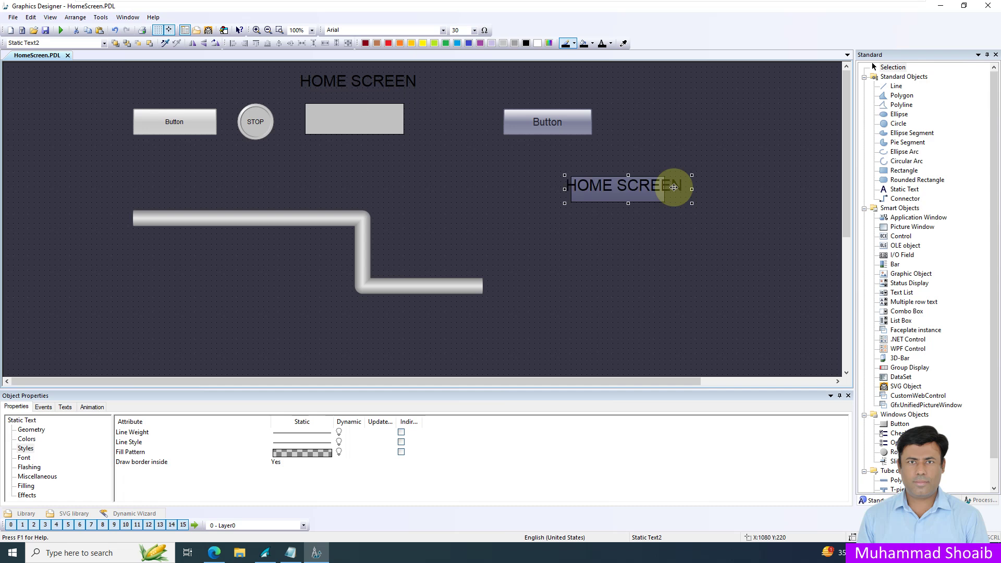
Set the copied text's font size to 20, move it to X 1100, Y 230 and change its wording to COMMAND.
left_click(474, 30)
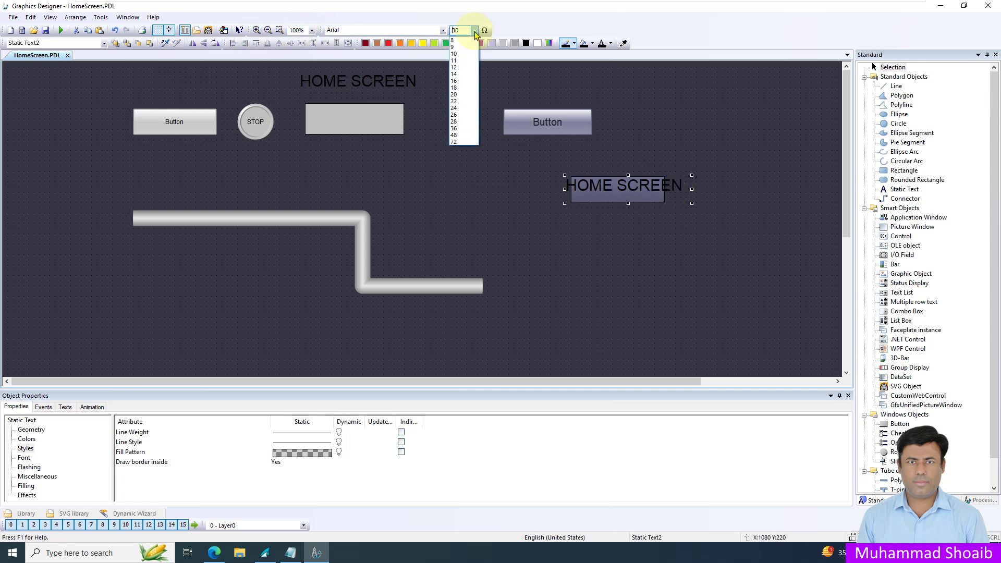
left_click(461, 94)
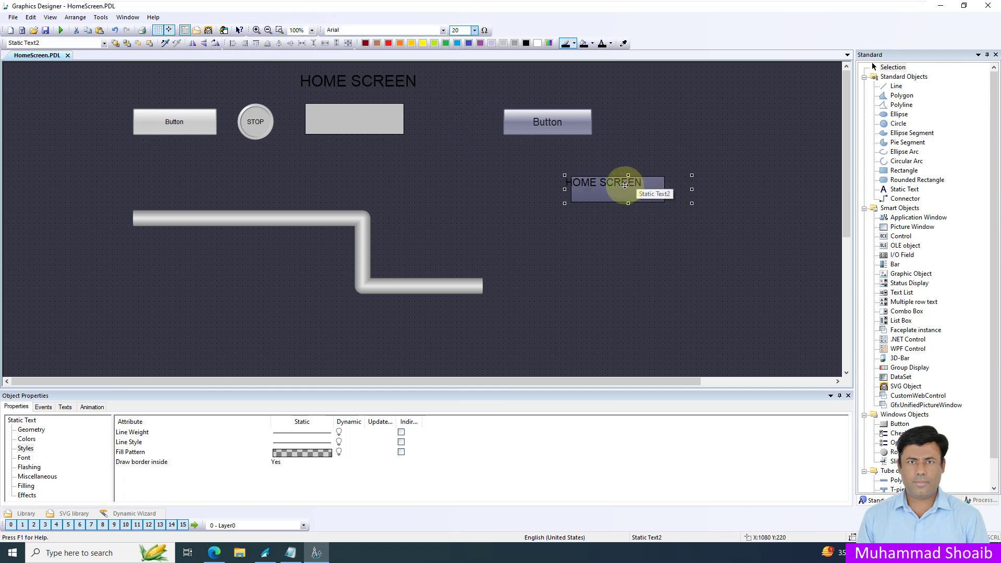
left_click_drag(643, 196, 634, 190)
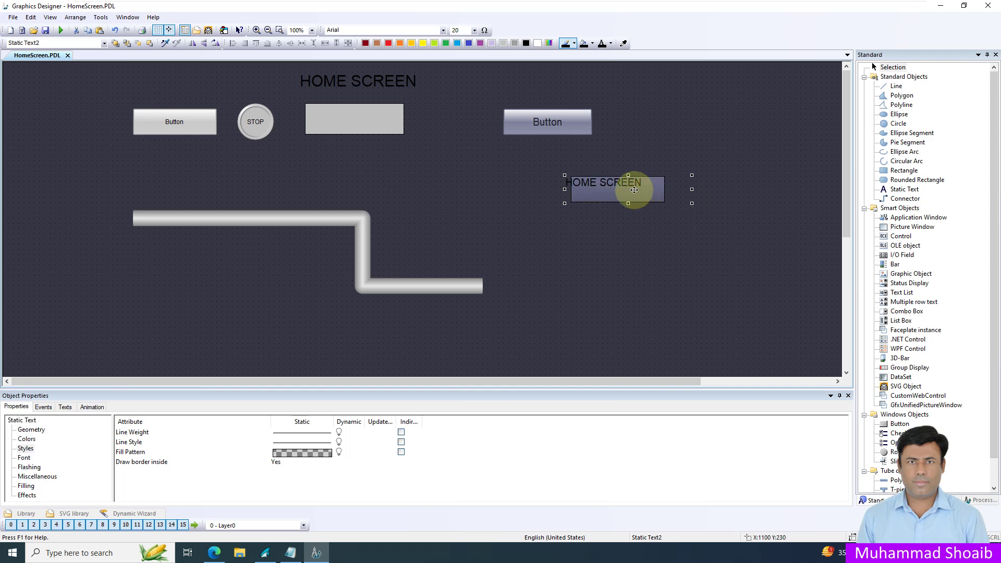
double_click(635, 190)
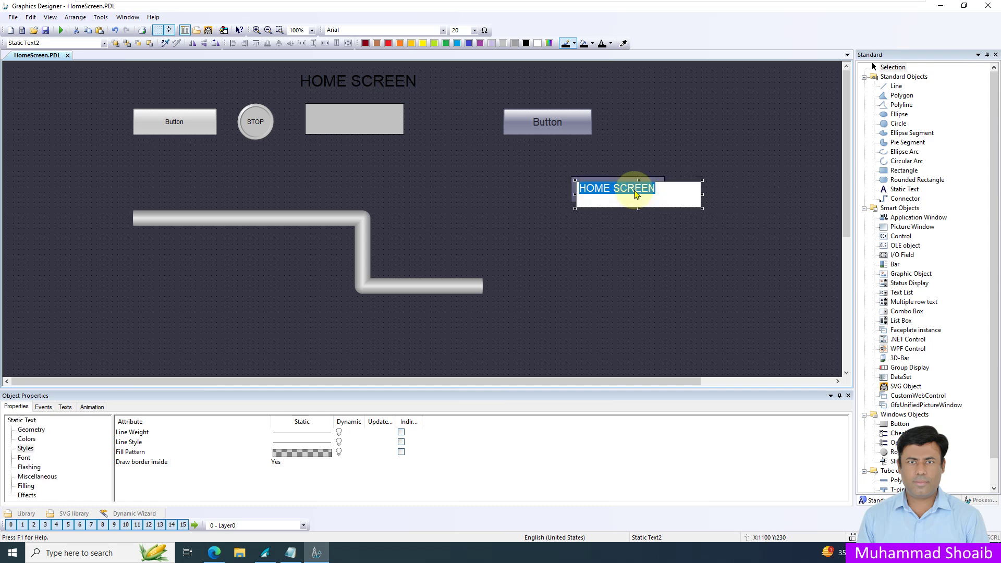
type("b")
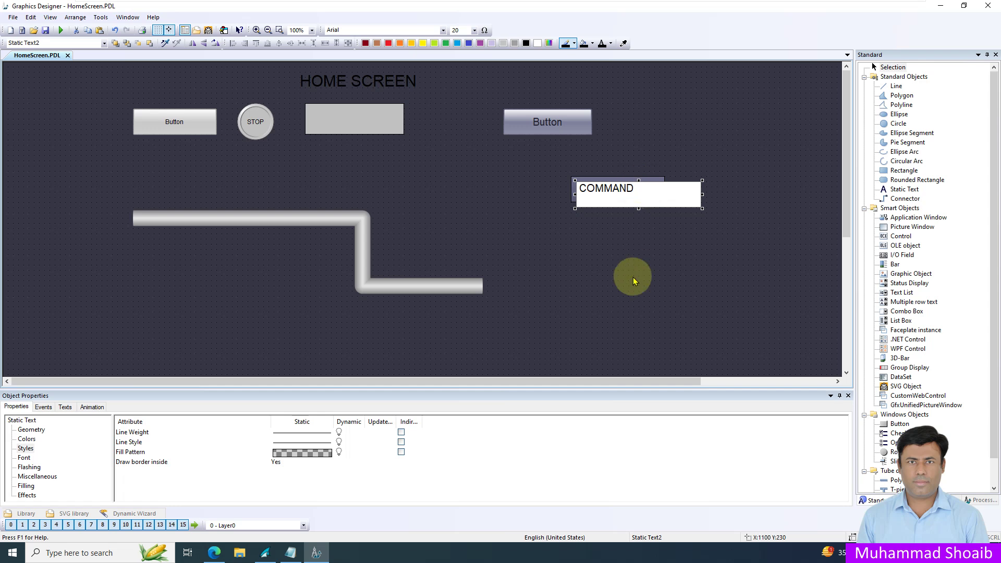
left_click(633, 190)
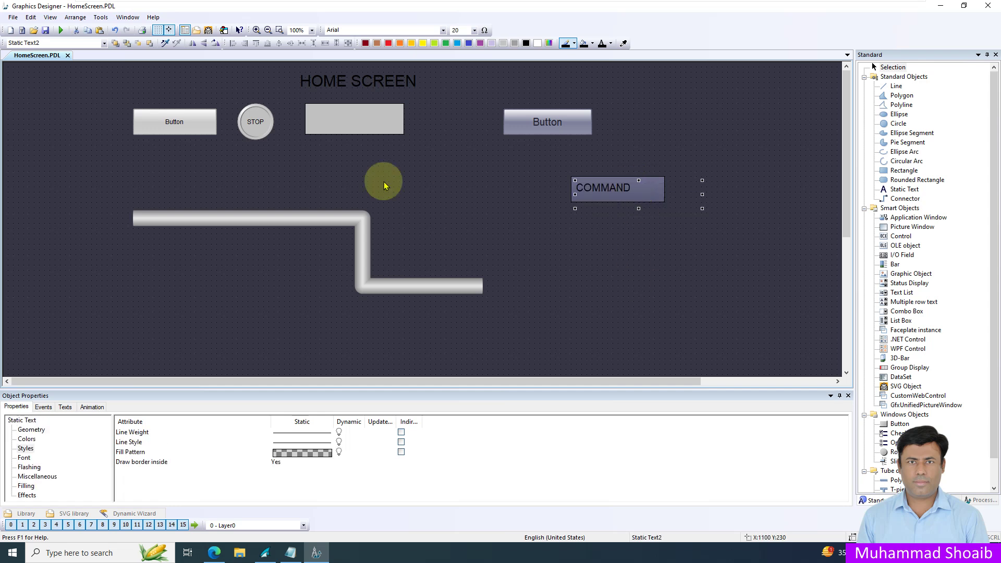
Set the COMMAND text's font color to palette color 20, named 50, from the MyColorRange1 project palette.
left_click(25, 458)
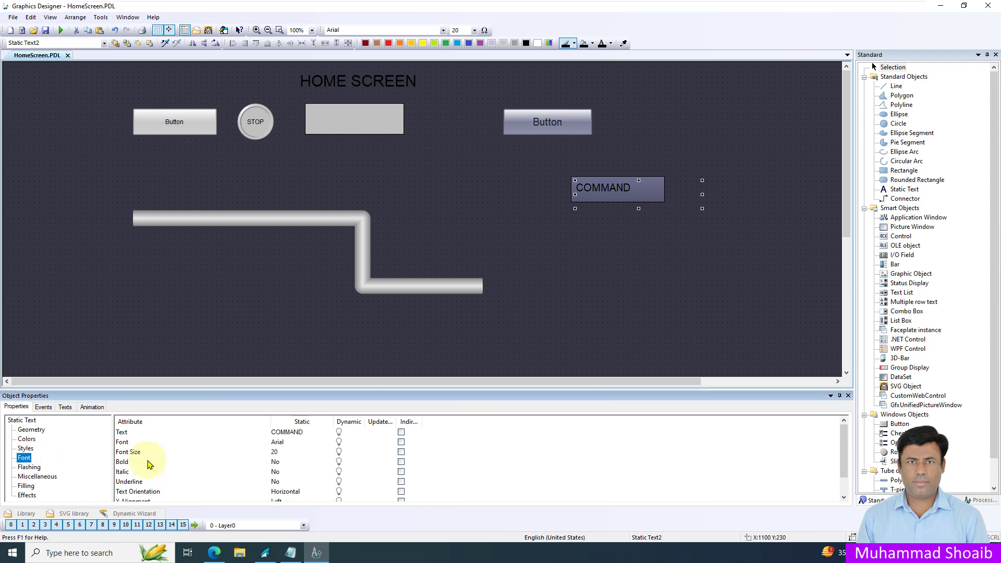
left_click(613, 44)
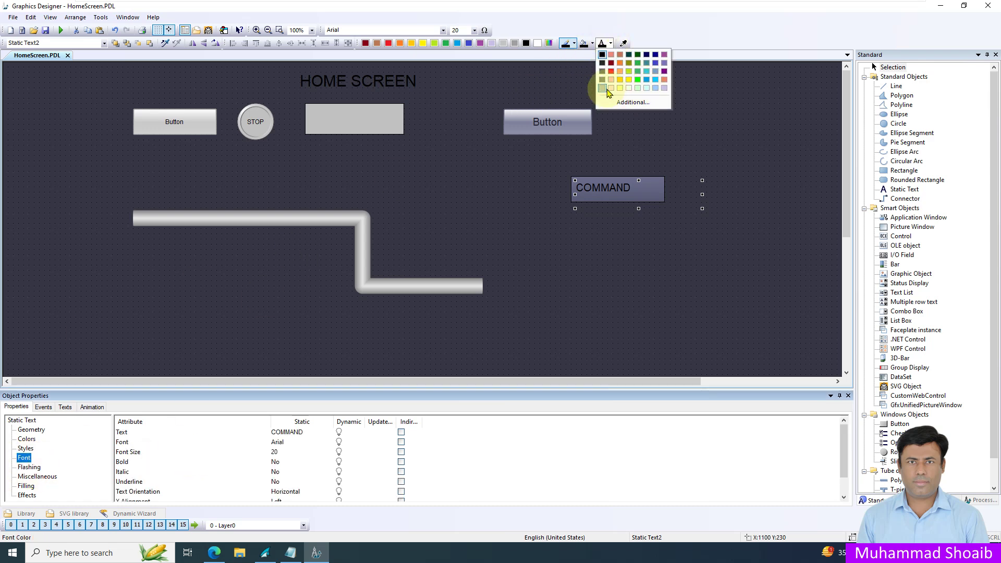
left_click(630, 108)
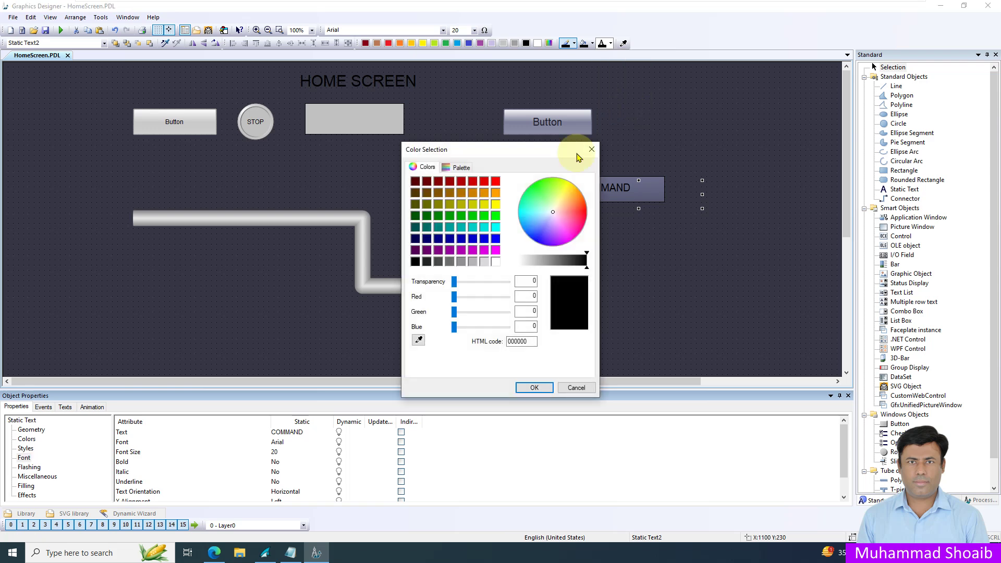
left_click(451, 172)
left_click(448, 191)
left_click(456, 205)
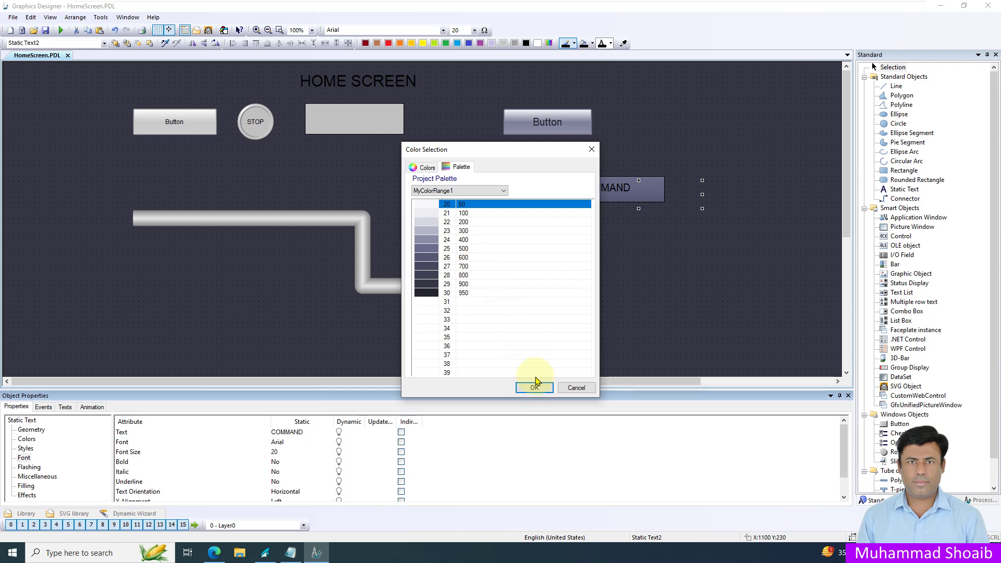
left_click(535, 389)
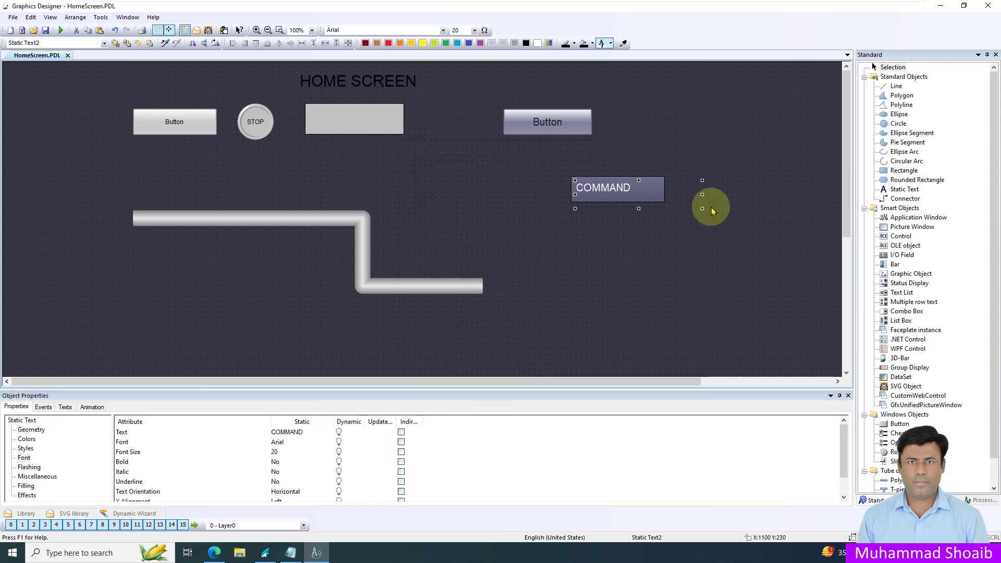
Shrink the COMMAND text's frame to fit inside the rectangle and align the two objects' centers.
left_click_drag(702, 208, 654, 200)
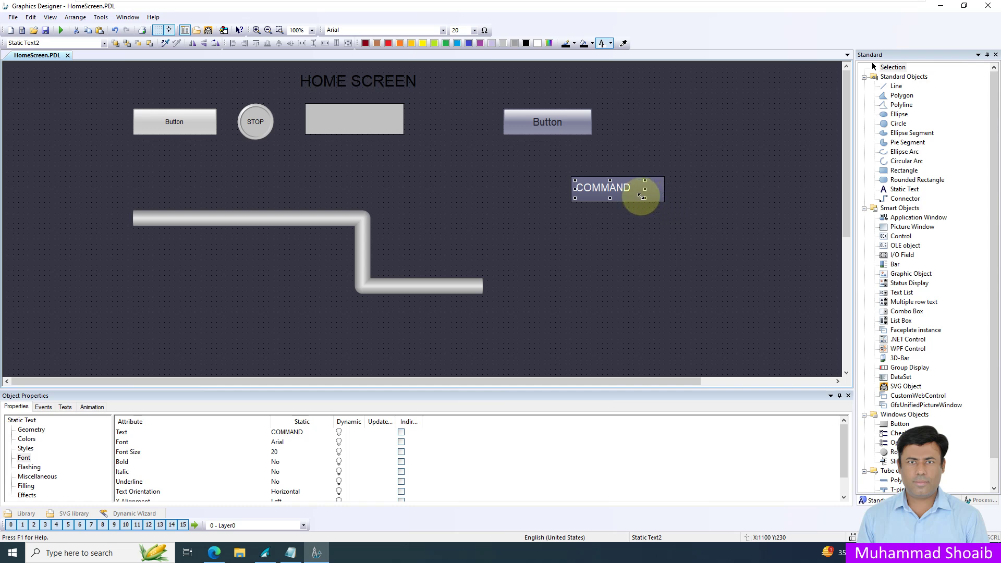
left_click(661, 190, "shift")
left_click(290, 44)
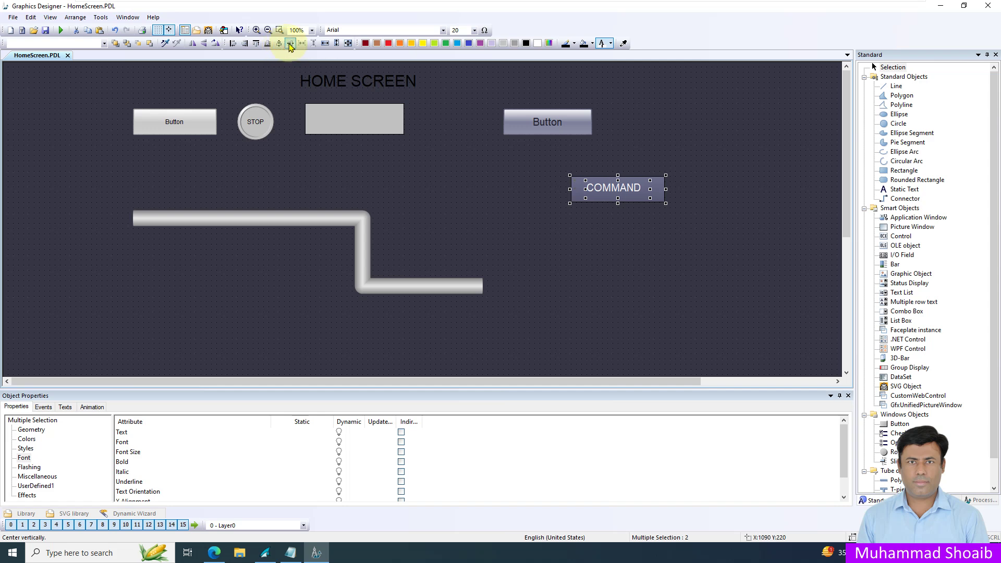
left_click(636, 227)
Nudge the COMMAND text to about X 1127, Y 233 so its lettering sits in the middle of the rectangle.
left_click(626, 190)
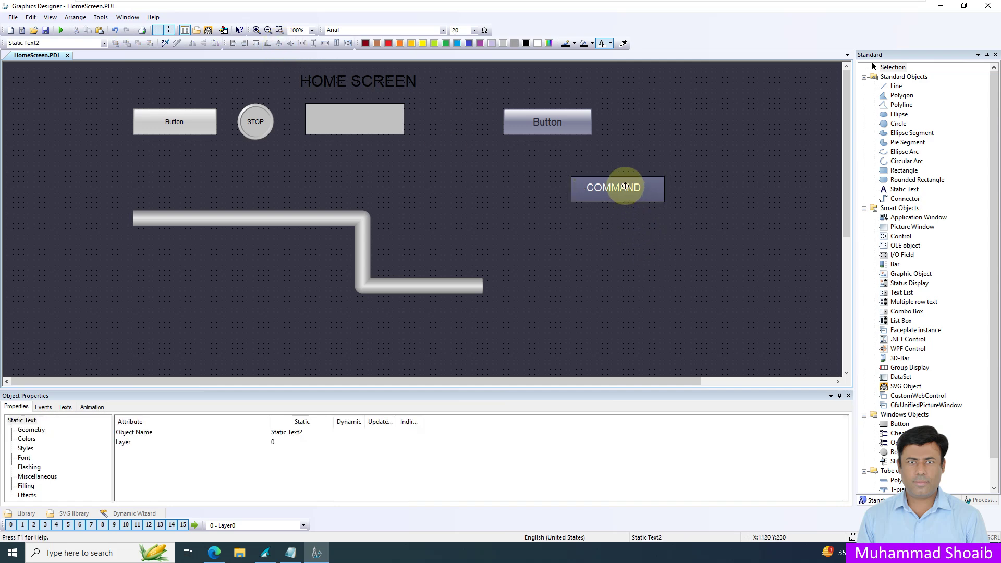
key("Right")
key("Right")
key("Right")
key("Right")
key("Right")
key("Right")
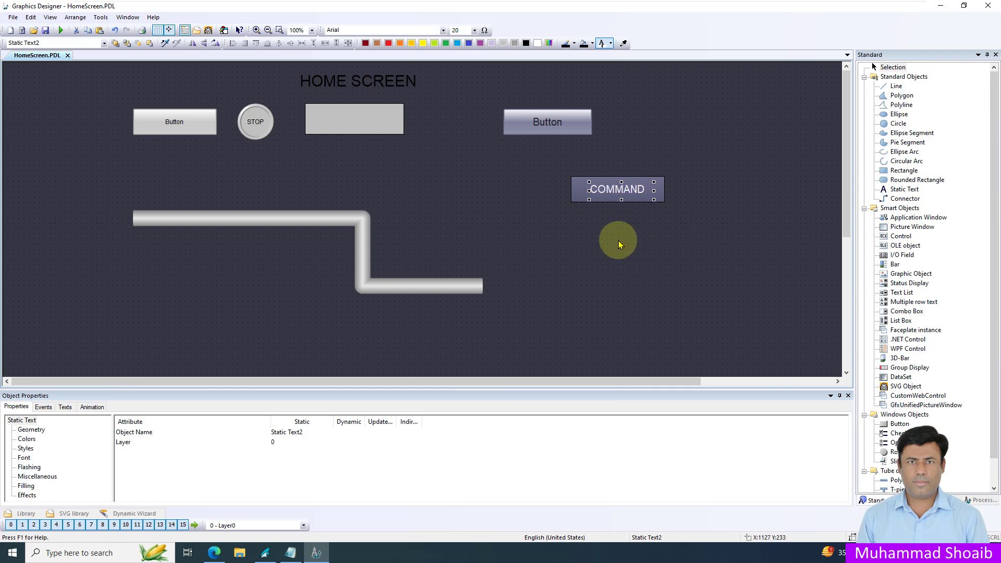
Group the rectangle with its COMMAND text and move the group to X 960, Y 160, beneath the purple button.
left_click_drag(695, 162, 529, 224)
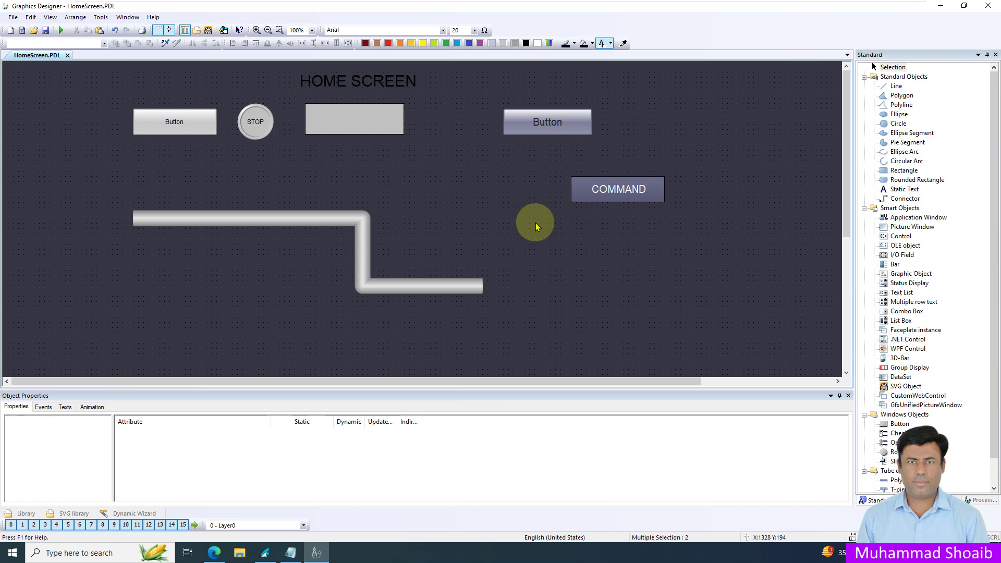
right_click(596, 188)
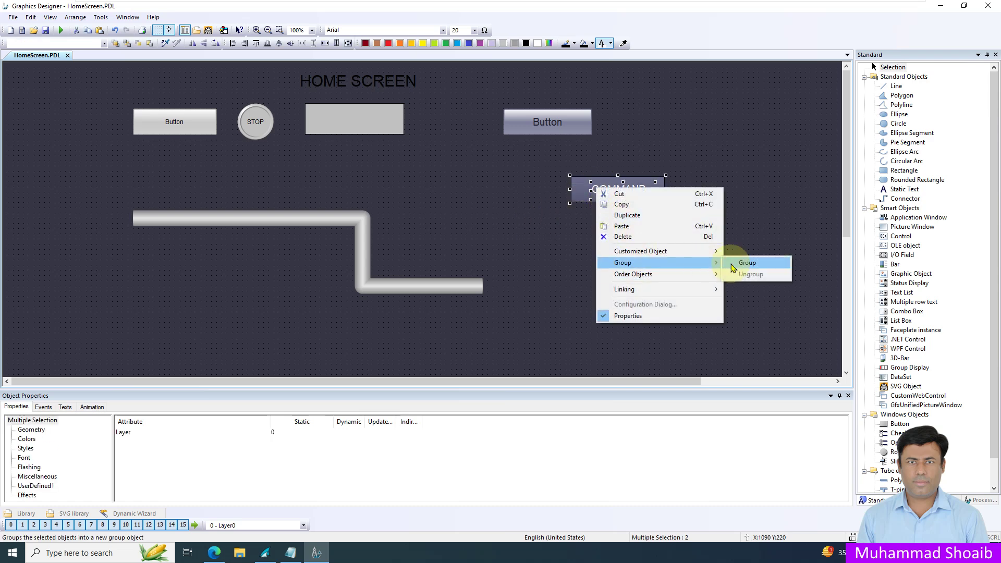
left_click(724, 265)
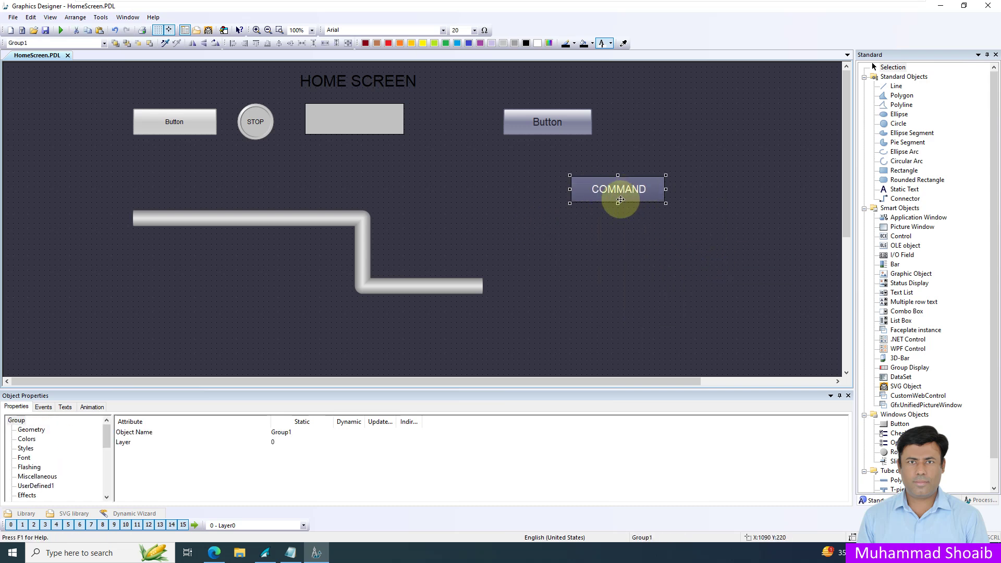
left_click_drag(555, 167, 556, 164)
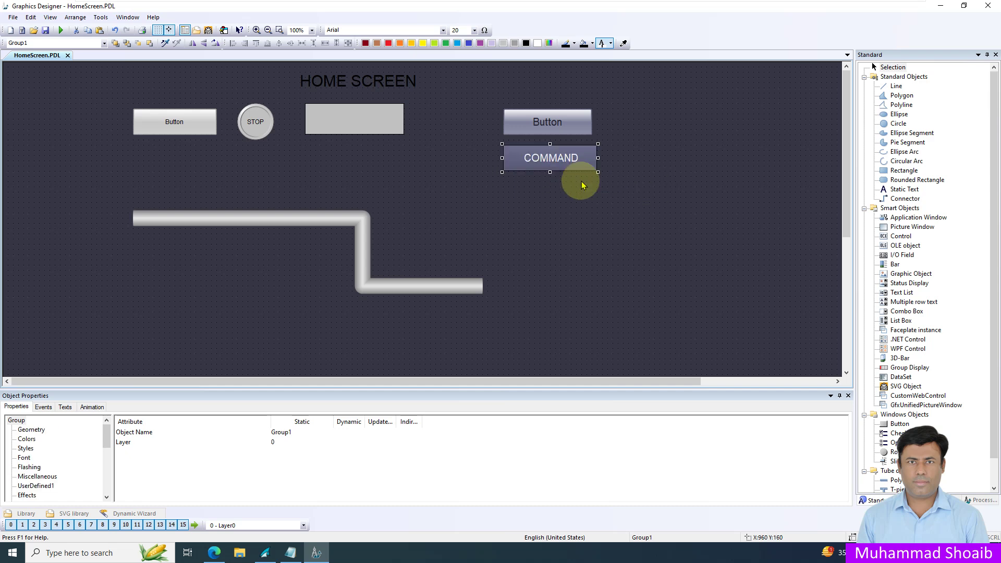
left_click(93, 407)
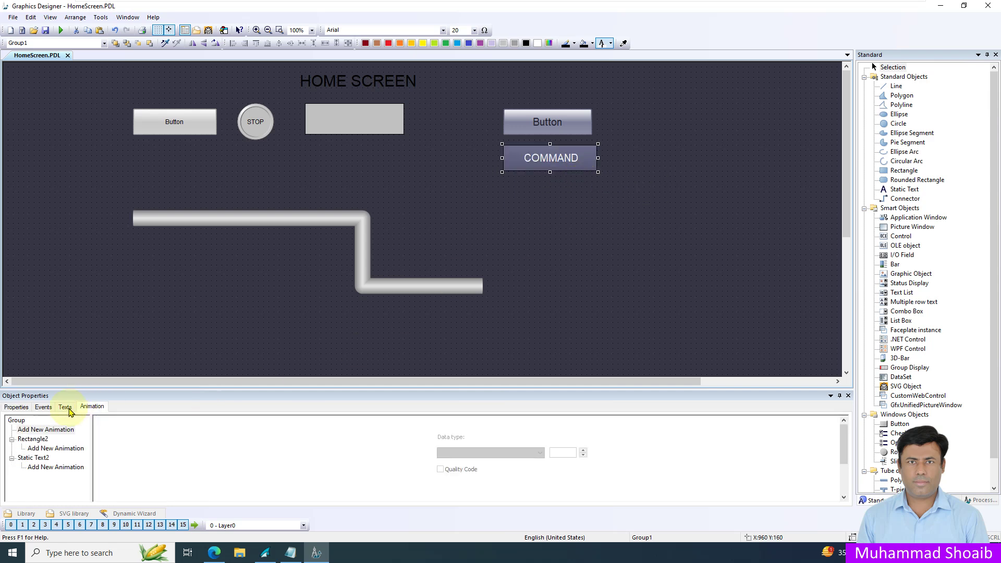
left_click(43, 406)
left_click(17, 408)
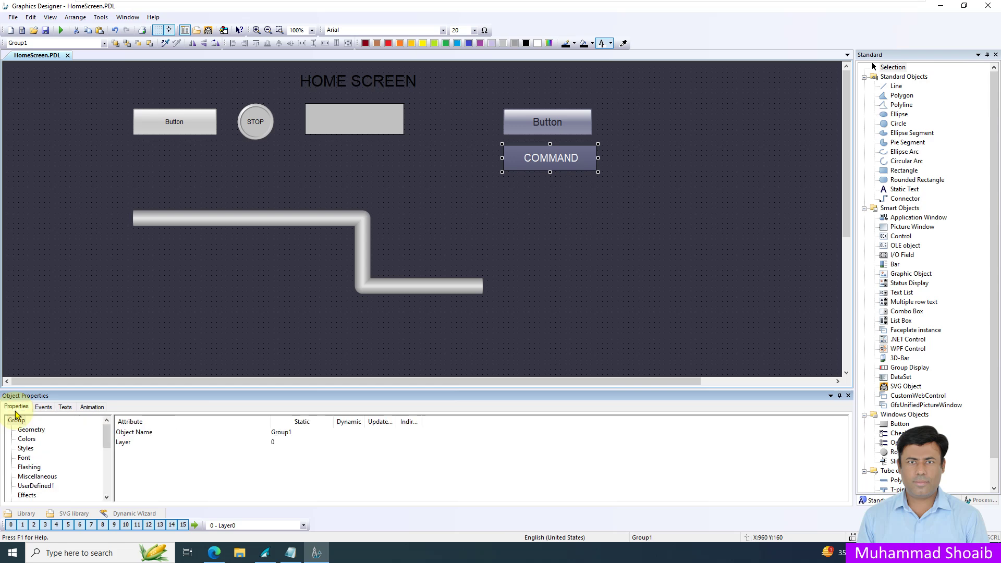
right_click(591, 153)
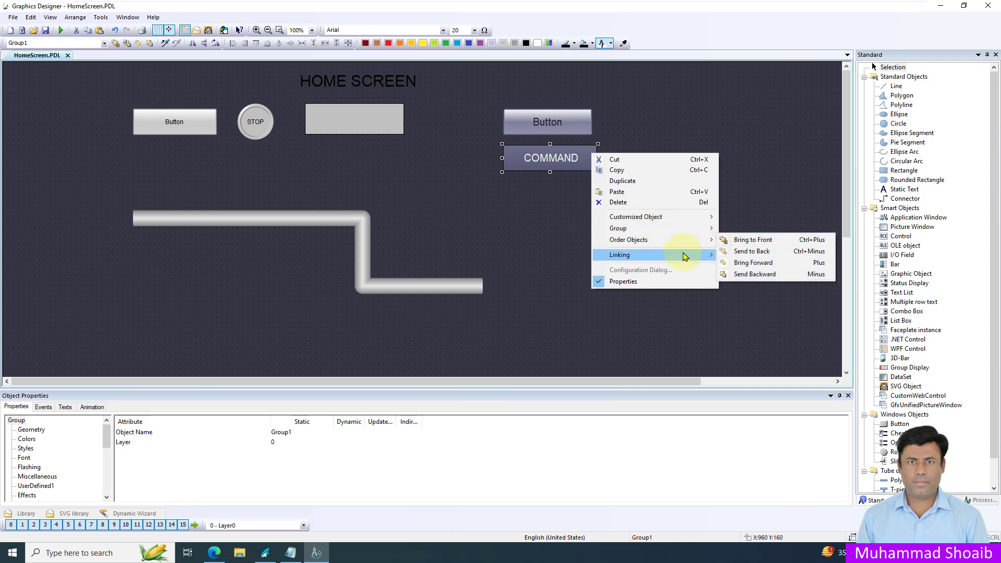
left_click(528, 217)
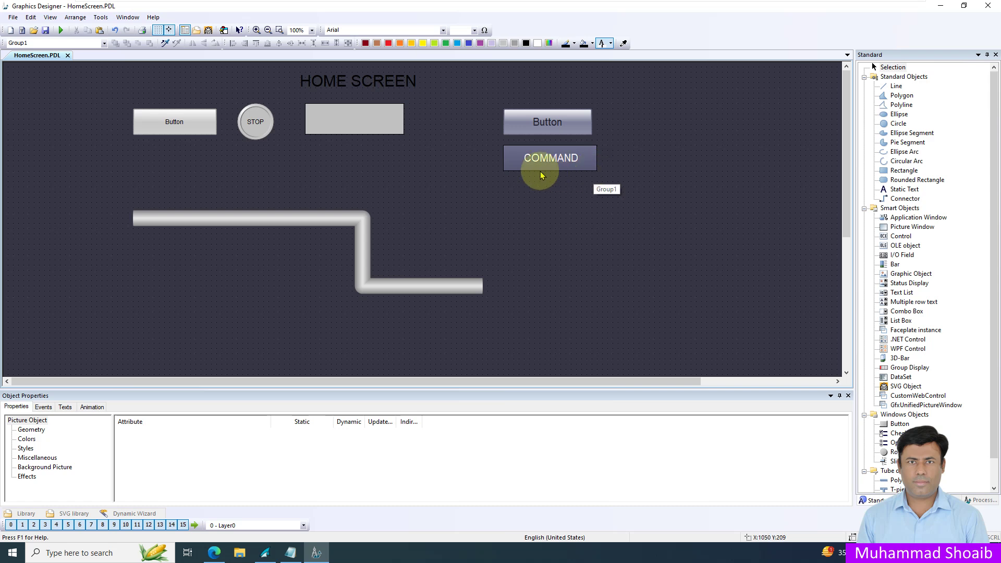
Ungroup the COMMAND button into its rectangle and static text.
left_click(548, 152)
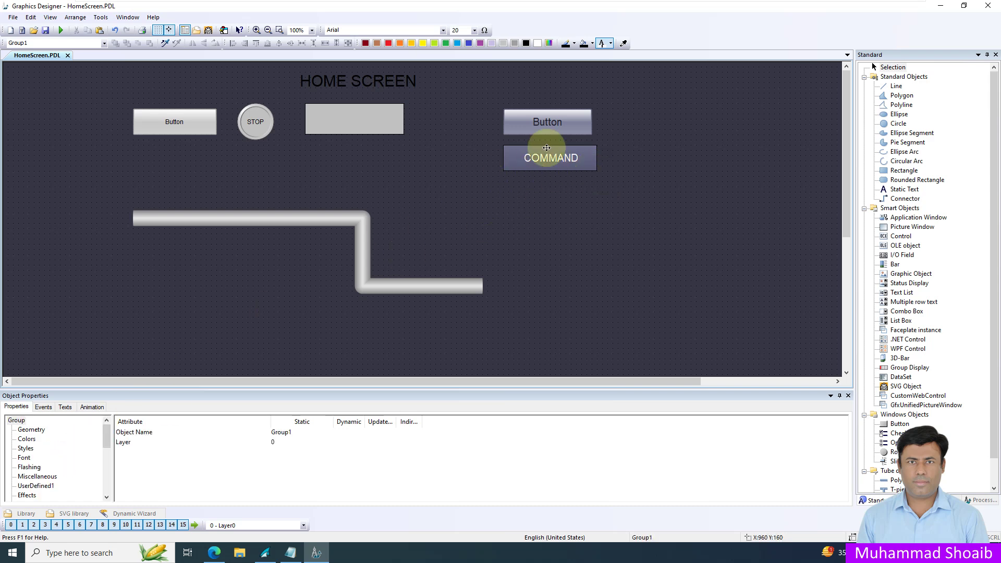
right_click(577, 154)
mouse_move(698, 229)
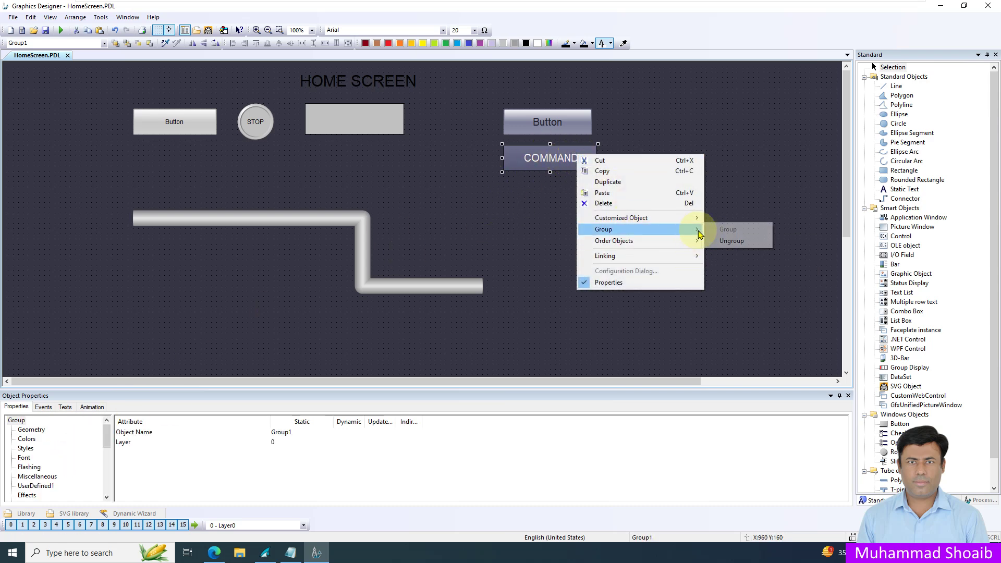
left_click(723, 242)
Reduce the line weight of the rectangle behind the COMMAND text so that it has no border line.
left_click(590, 168)
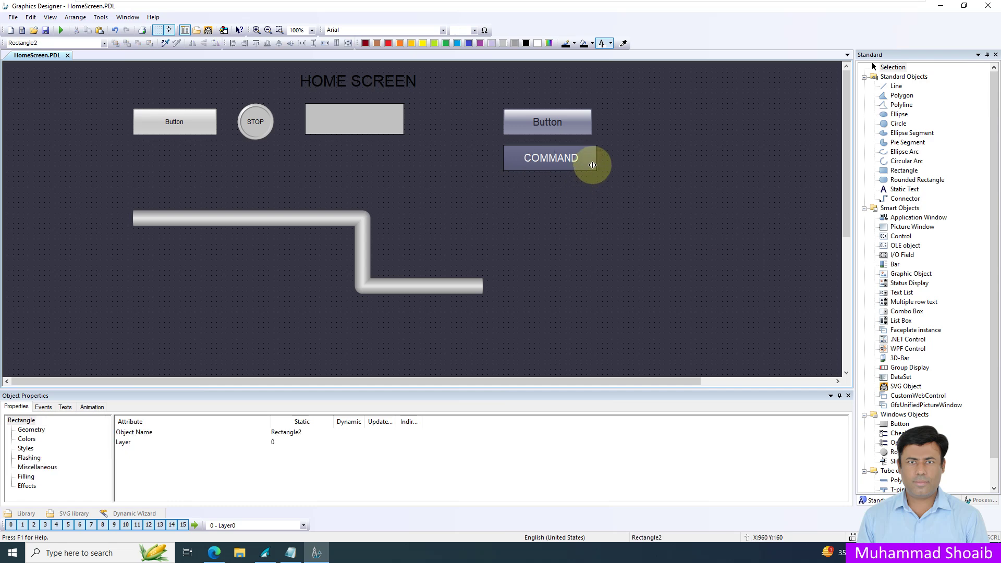
left_click(25, 448)
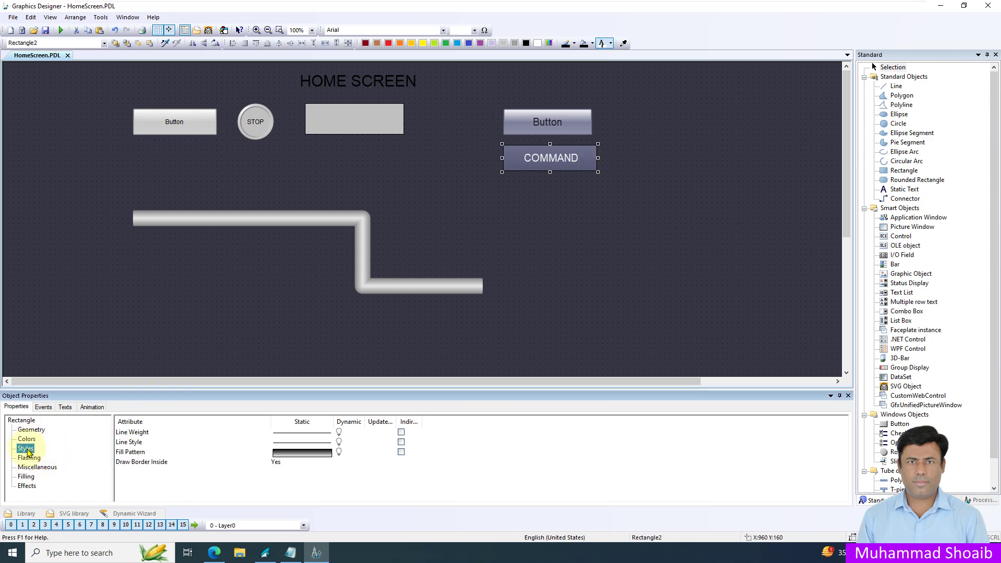
double_click(330, 435)
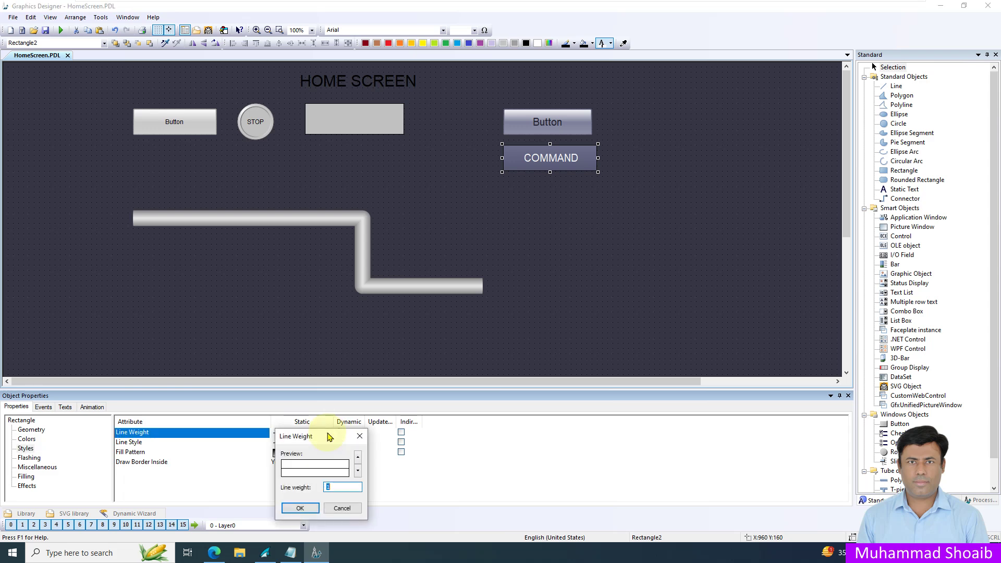
left_click(300, 508)
left_click(586, 273)
Regroup the borderless rectangle with its COMMAND text.
left_click_drag(637, 141, 480, 188)
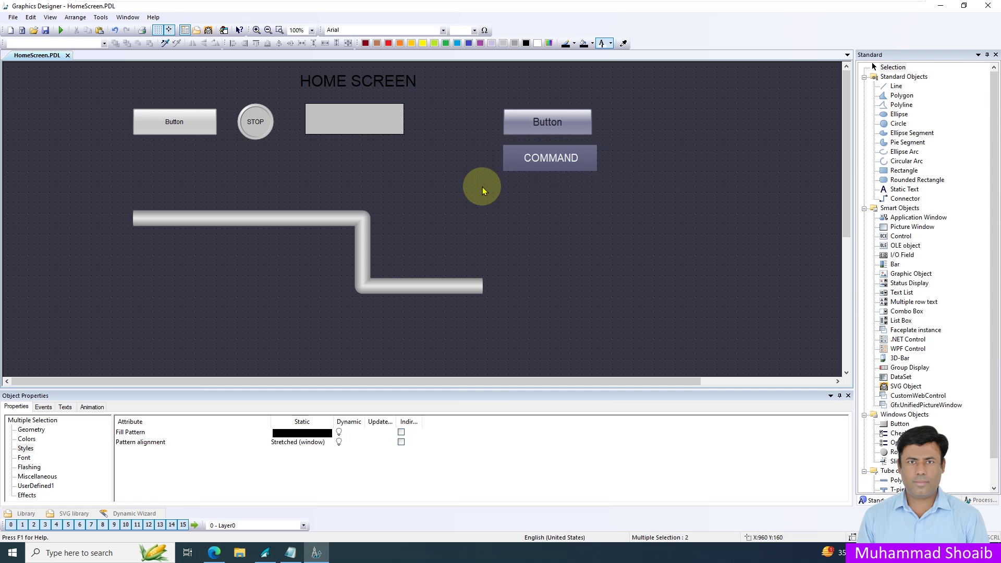
right_click(577, 151)
mouse_move(665, 224)
left_click(727, 225)
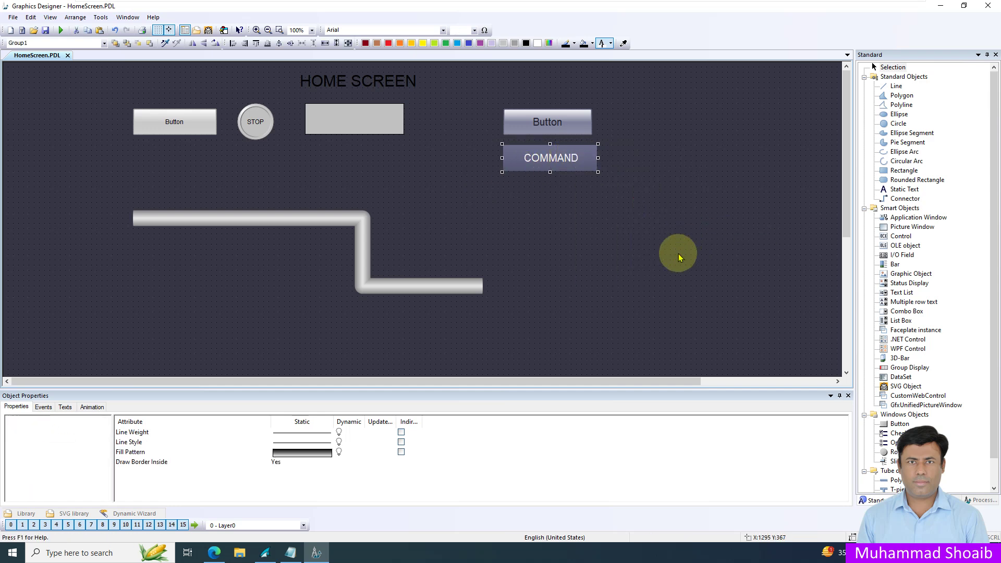
left_click(679, 257)
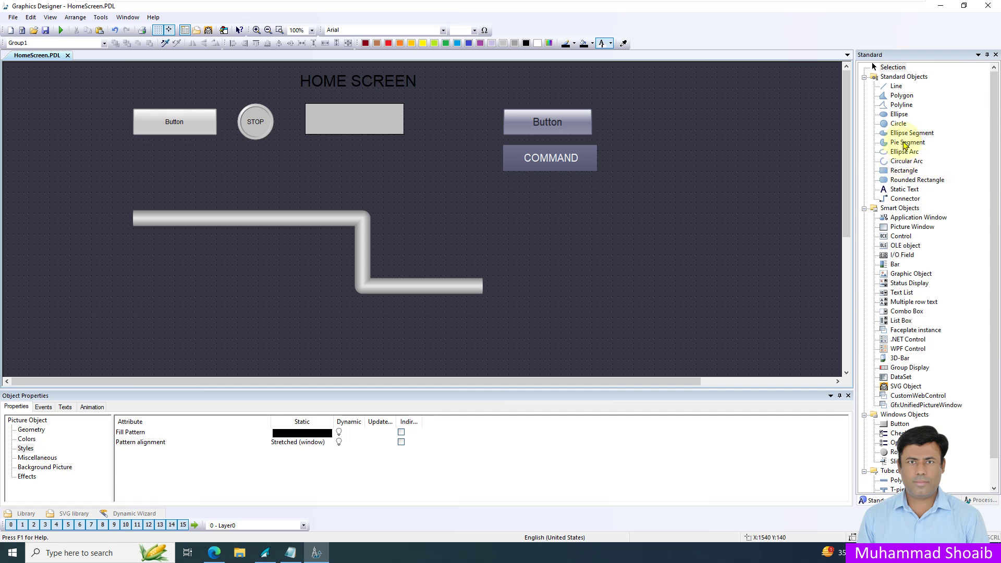
Draw a wide rectangle beneath the COMMAND button at X 1010, Y 260 and turn off its Global Color Scheme.
left_click(898, 173)
mouse_move(527, 196)
left_mouse_down()
mouse_move(563, 240)
mouse_move(728, 250)
mouse_move(741, 249)
mouse_move(740, 238)
left_mouse_up()
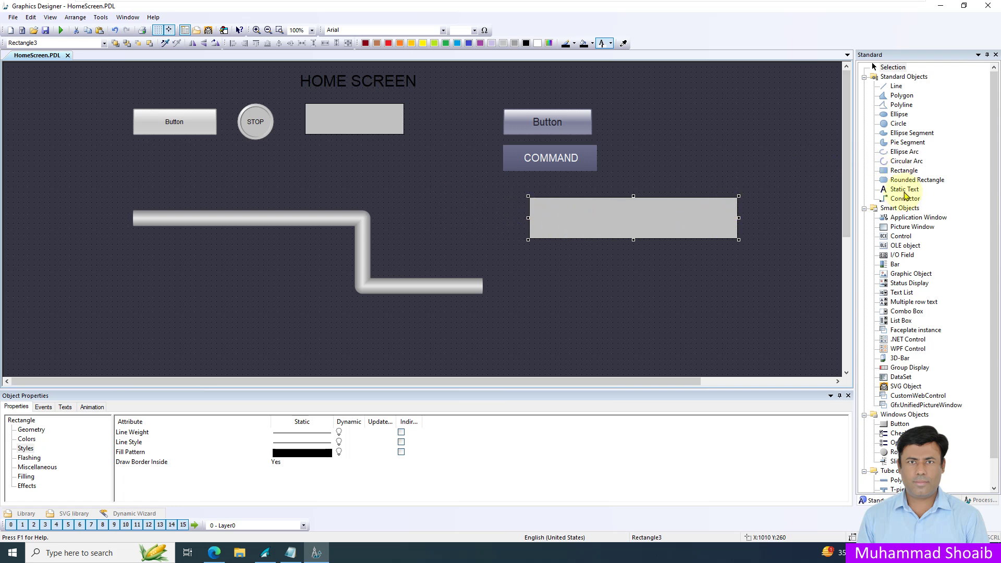
left_click(391, 79)
right_click(385, 78)
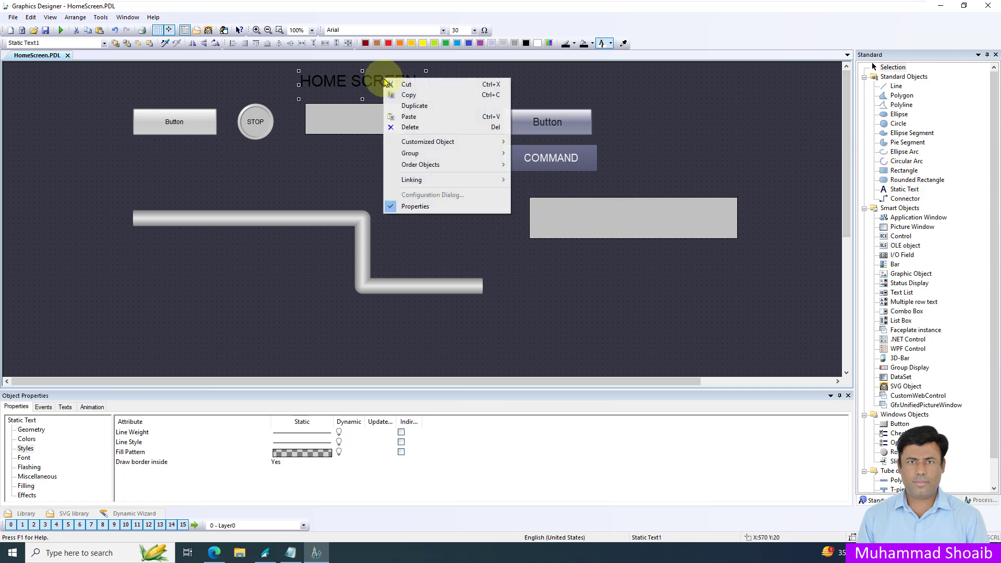
left_click(594, 226)
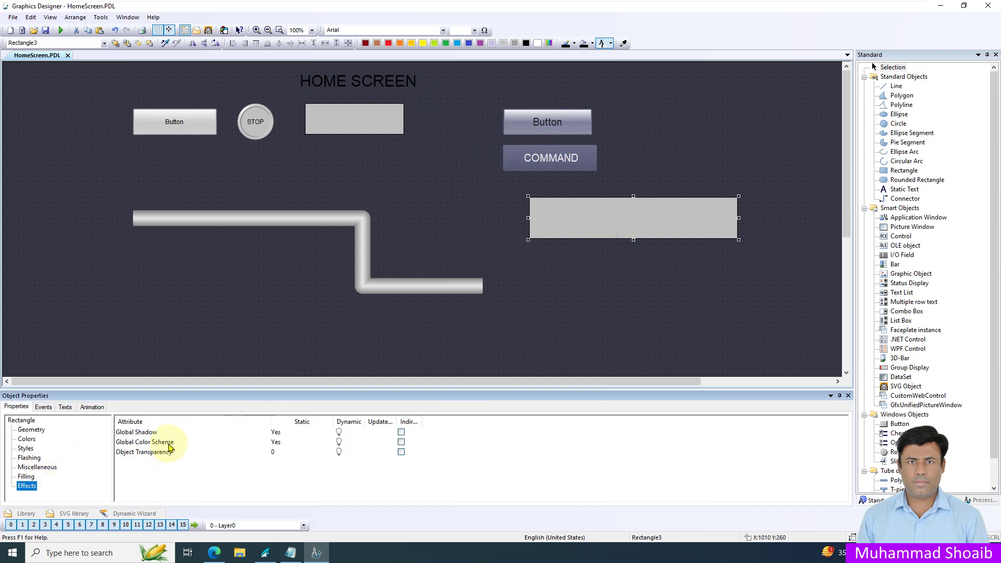
double_click(170, 442)
Set the new rectangle's background color to palette color 27, named 700, from the MyColorRange1 project palette.
left_click(27, 441)
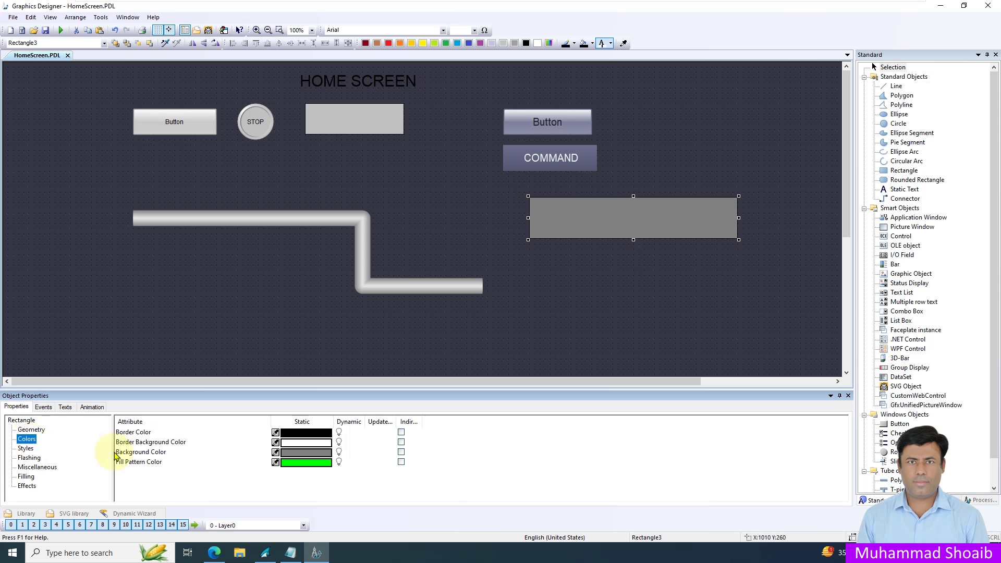
left_click(298, 455)
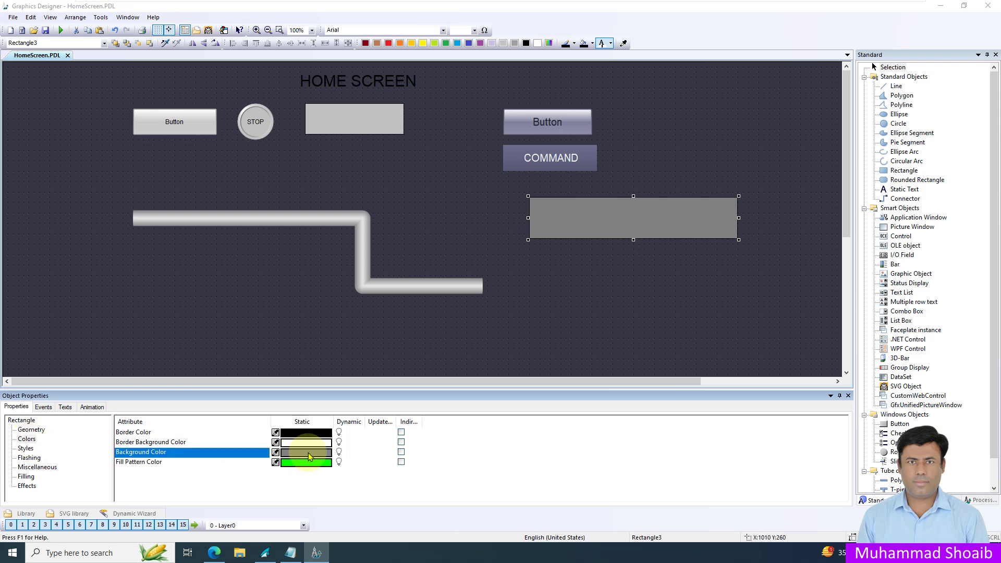
left_click(308, 452)
left_click(336, 308)
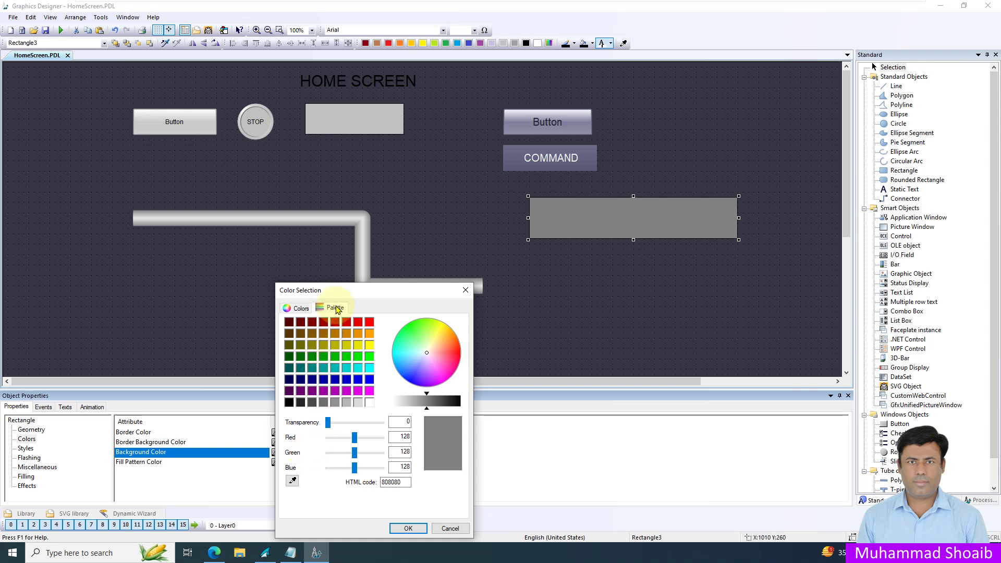
left_click(329, 334)
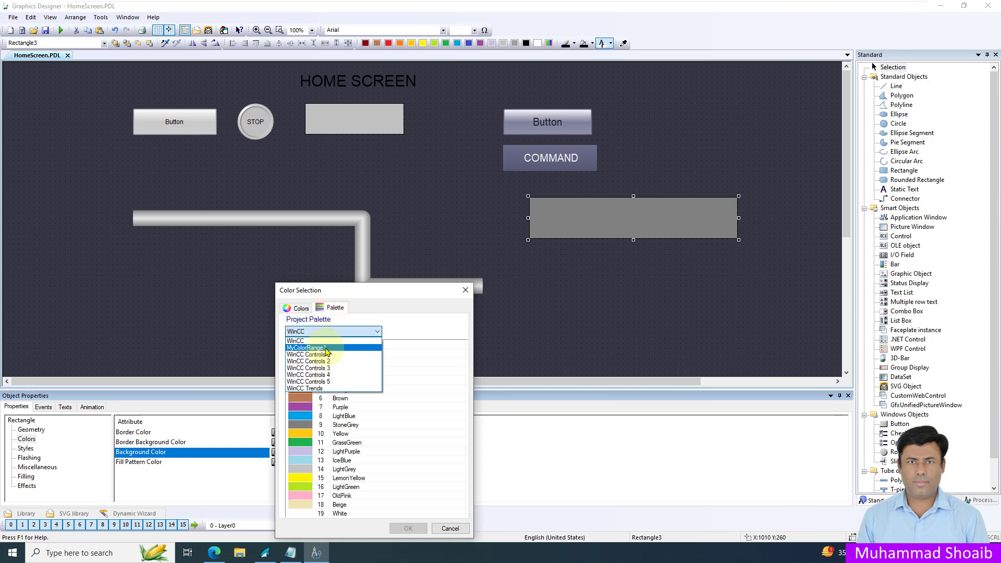
left_click(327, 352)
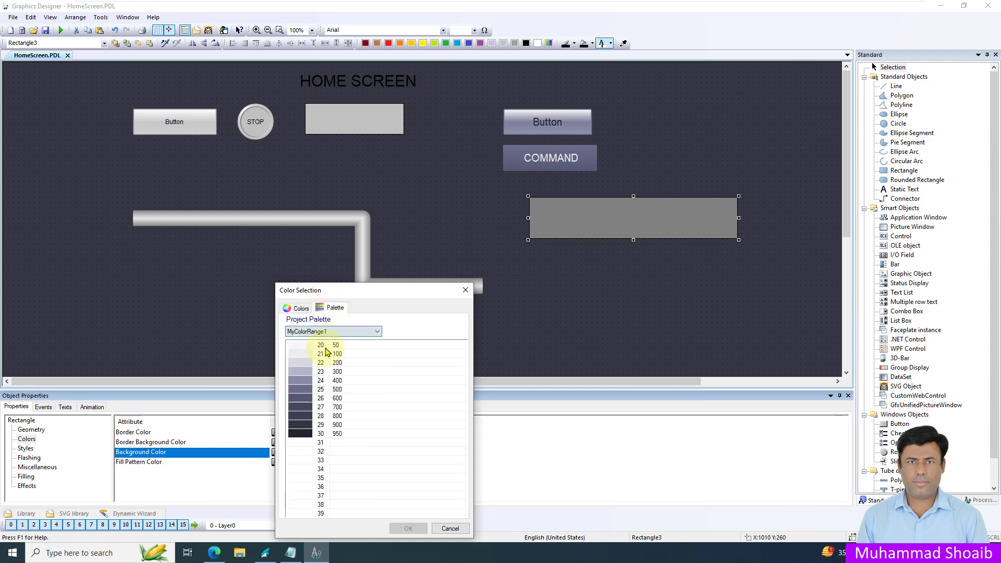
left_click(337, 426)
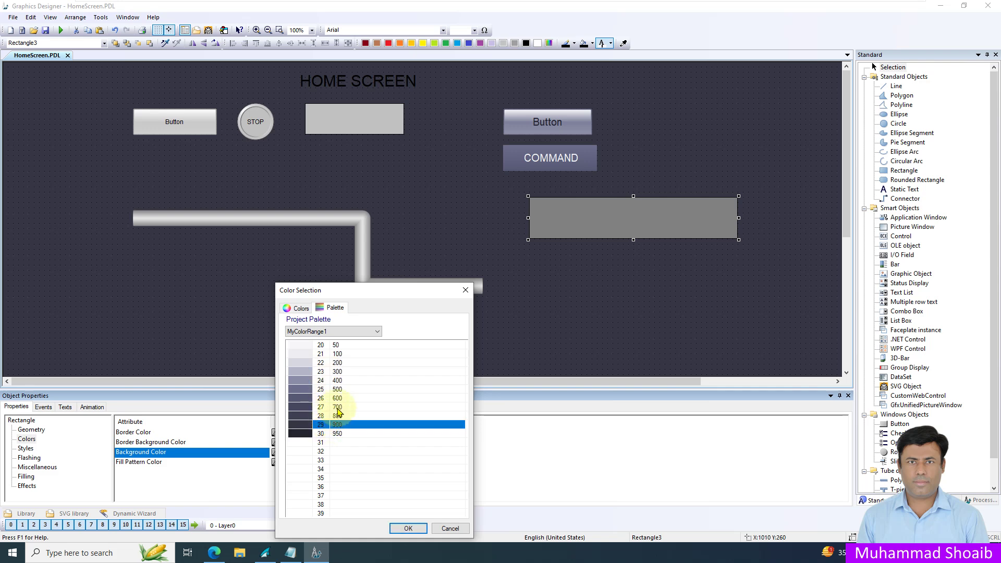
left_click(338, 407)
left_click(403, 528)
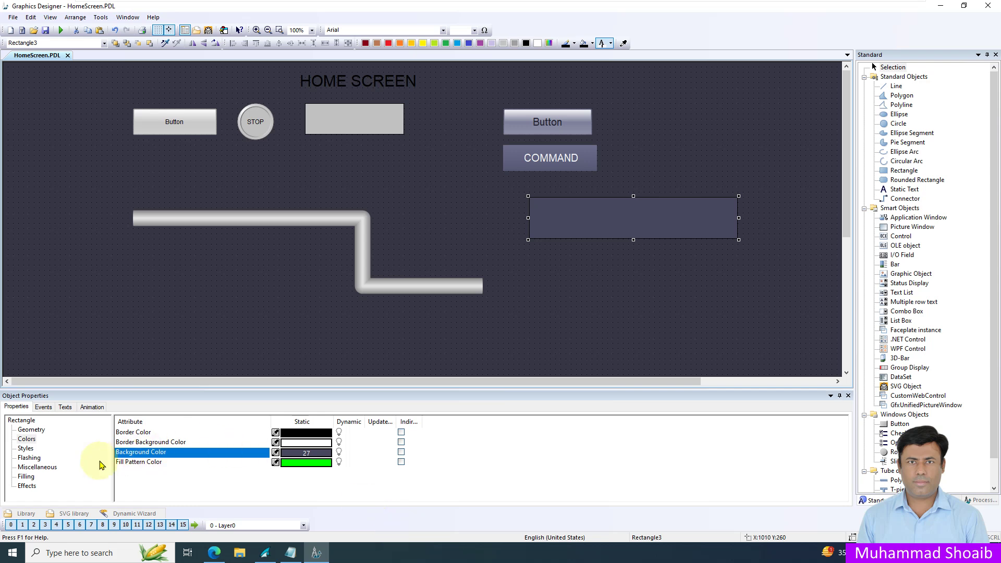
Set the new rectangle's background color to palette color 28, named 800, from MyColorRange1.
double_click(310, 458)
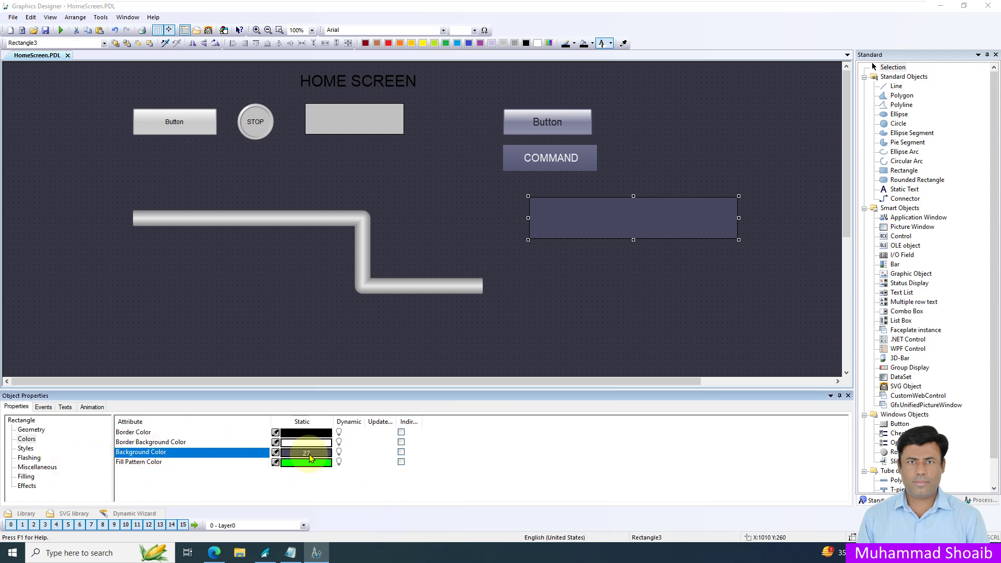
left_click(324, 416)
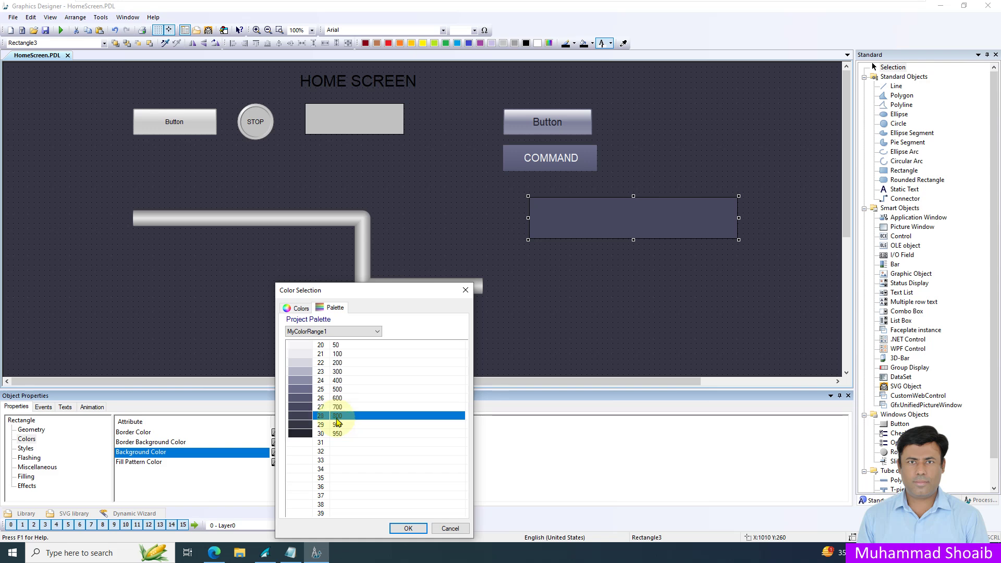
left_click(409, 528)
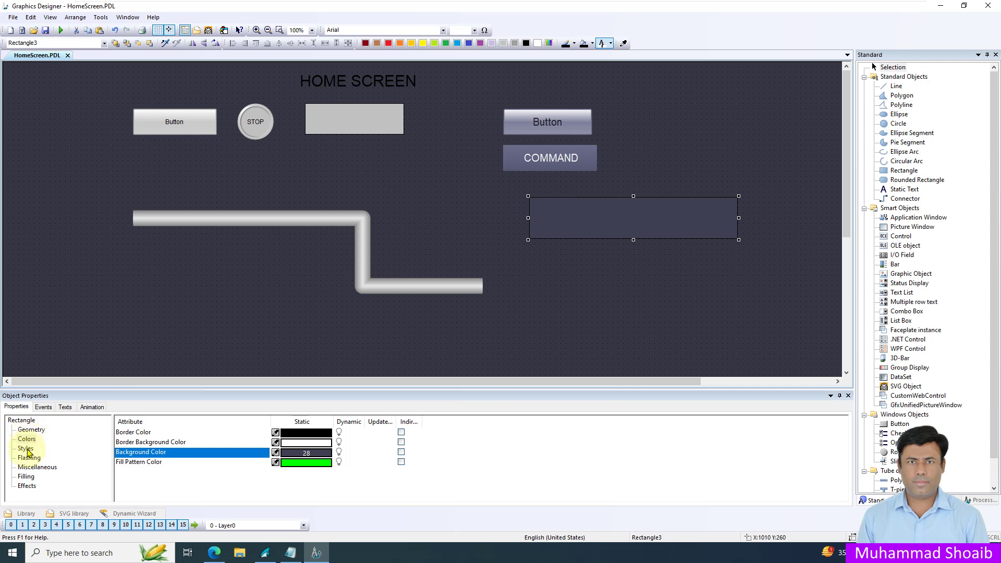
Remove the border line of the wide dark rectangle by lowering its line weight.
left_click(26, 448)
double_click(318, 433)
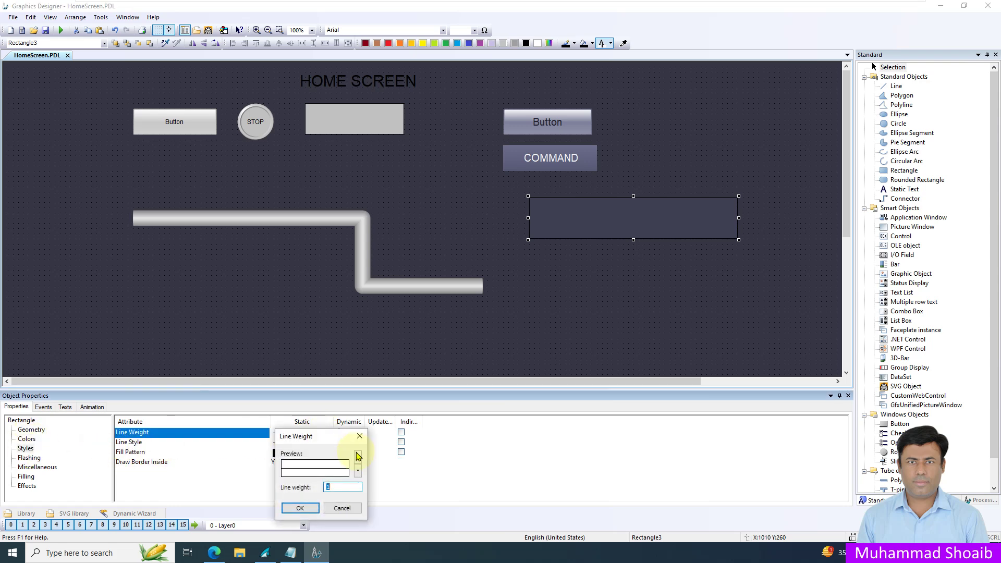
left_click(310, 510)
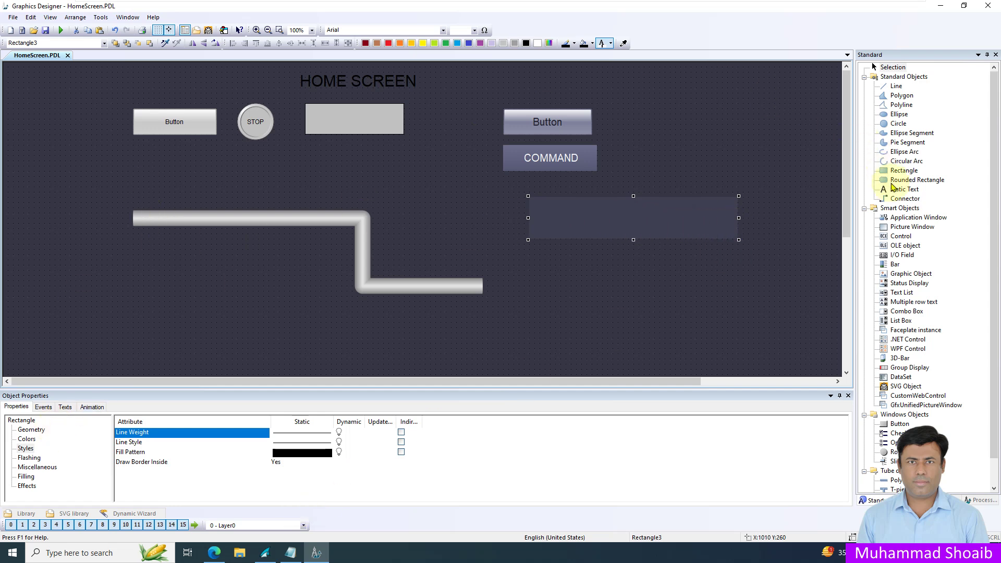
Copy the HOME SCREEN text, paste it, and move the copy onto the wide dark rectangle at X 1010, Y 280.
left_click(369, 81)
right_click(370, 82)
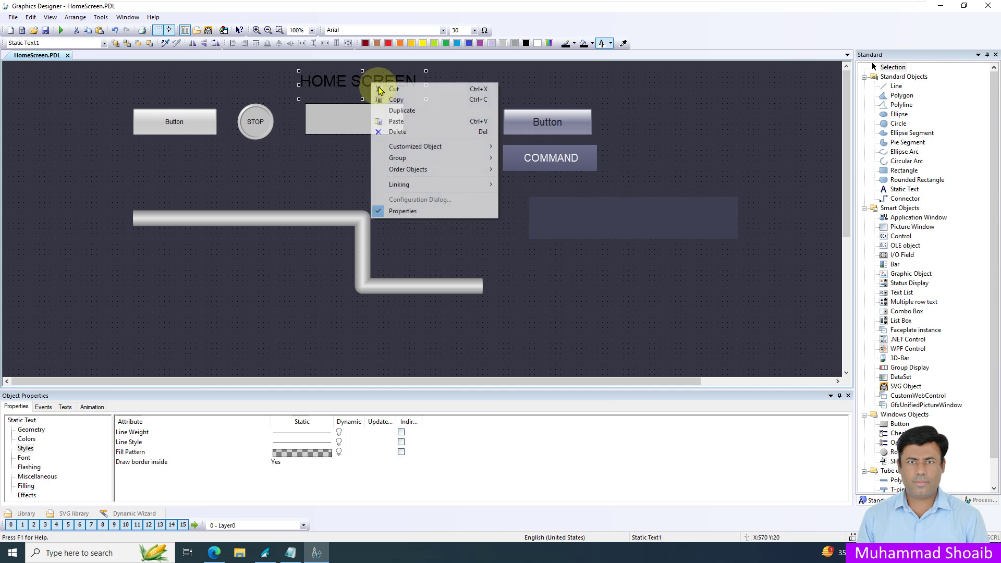
left_click(395, 103)
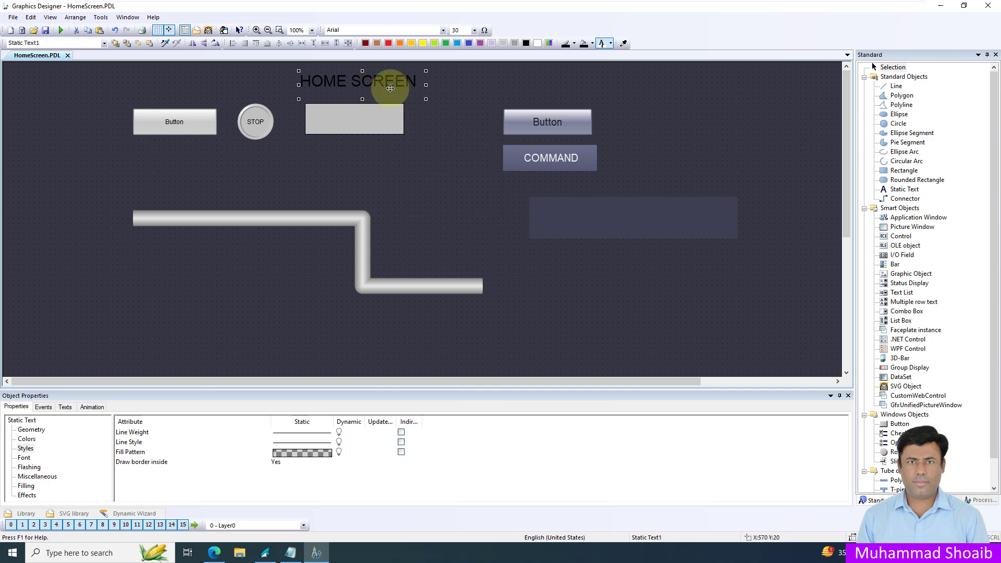
left_click(423, 134)
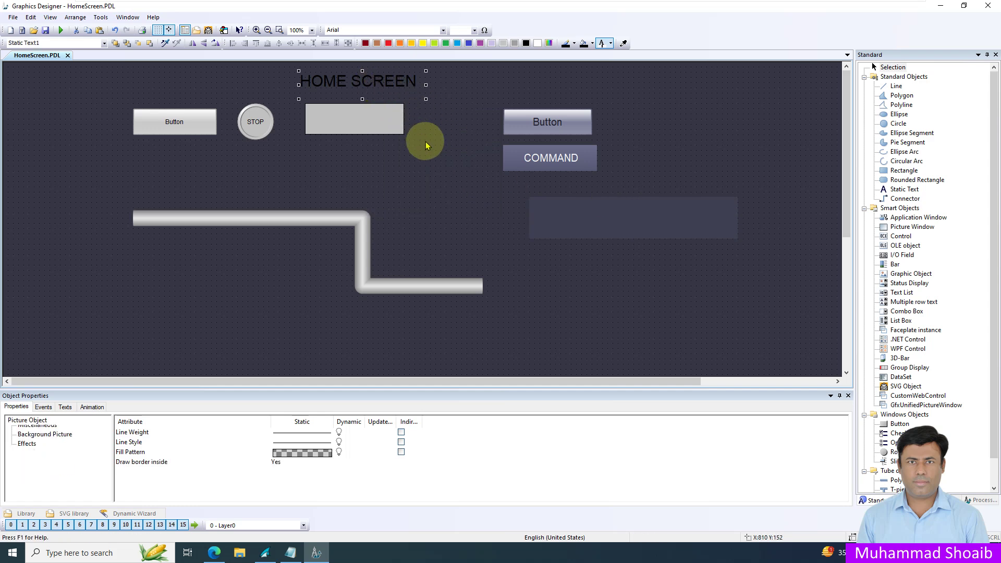
right_click(449, 174)
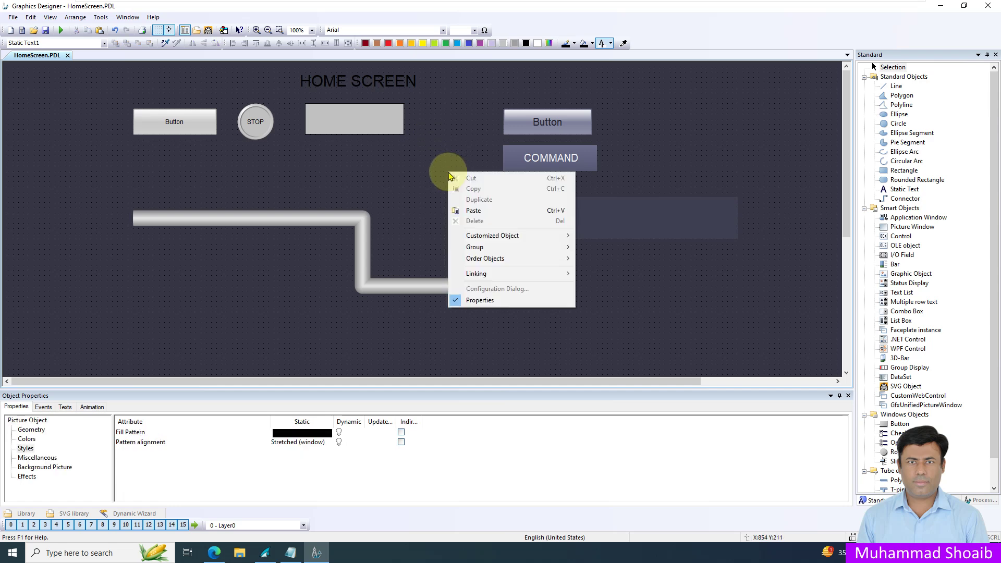
left_click(472, 211)
left_click_drag(415, 96, 636, 222)
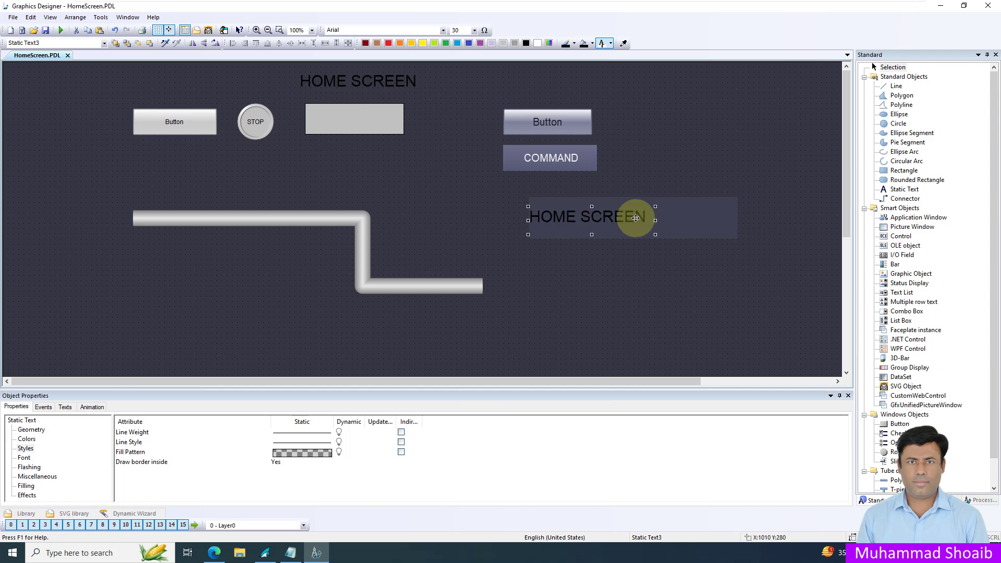
Change the copied text to "LEVEL :" and narrow its frame to fit the lettering.
double_click(636, 222)
type("LEVEL :")
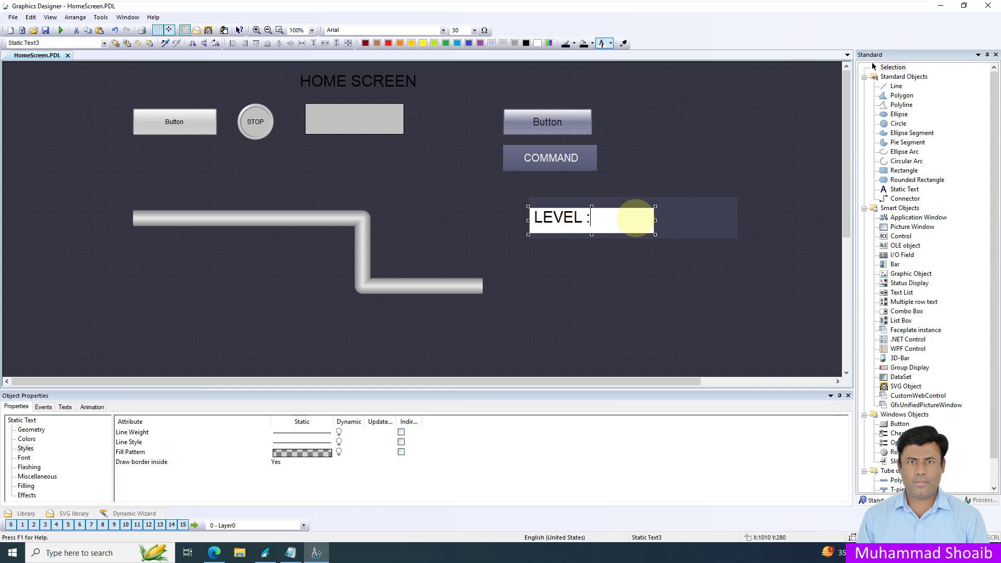
left_click(644, 232)
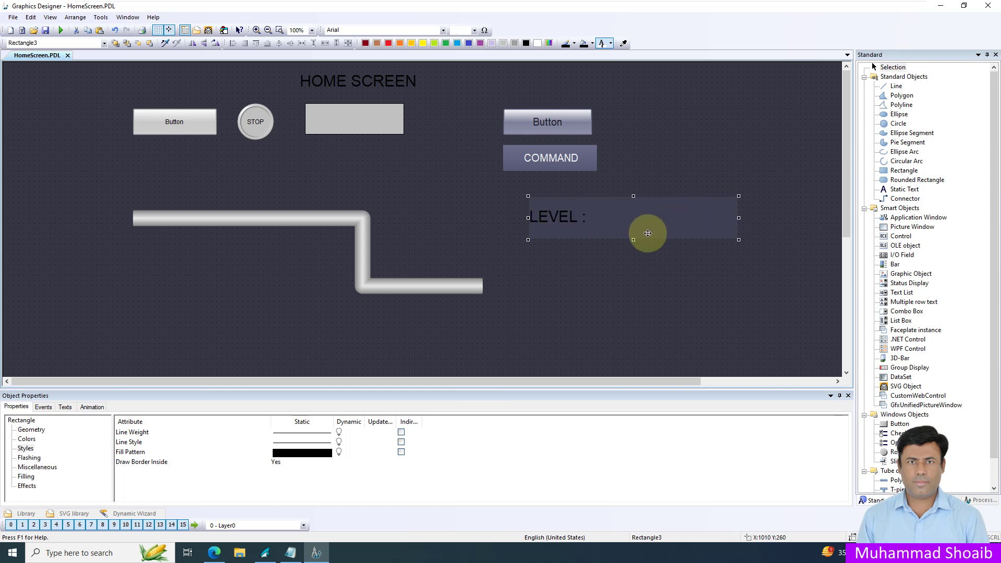
left_click_drag(654, 220, 575, 220)
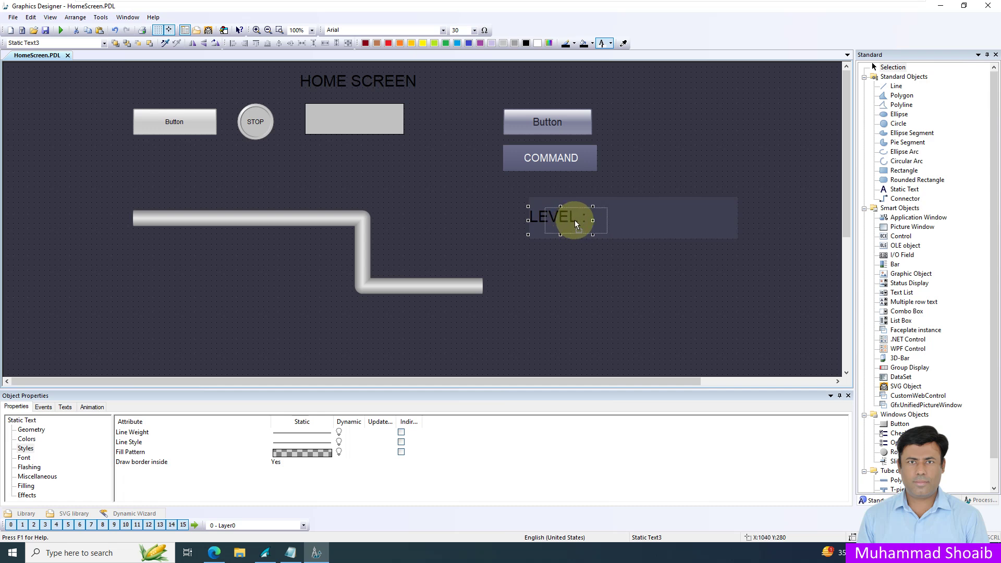
Place an I/O field on the dark panel just after the LEVEL text, configured with font size 20.
left_click(904, 255)
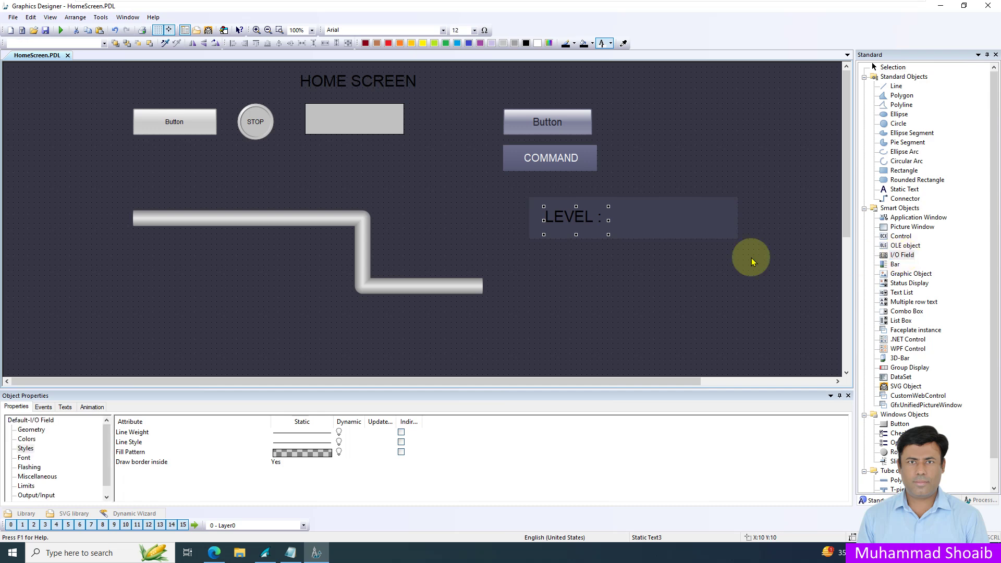
left_click(621, 214)
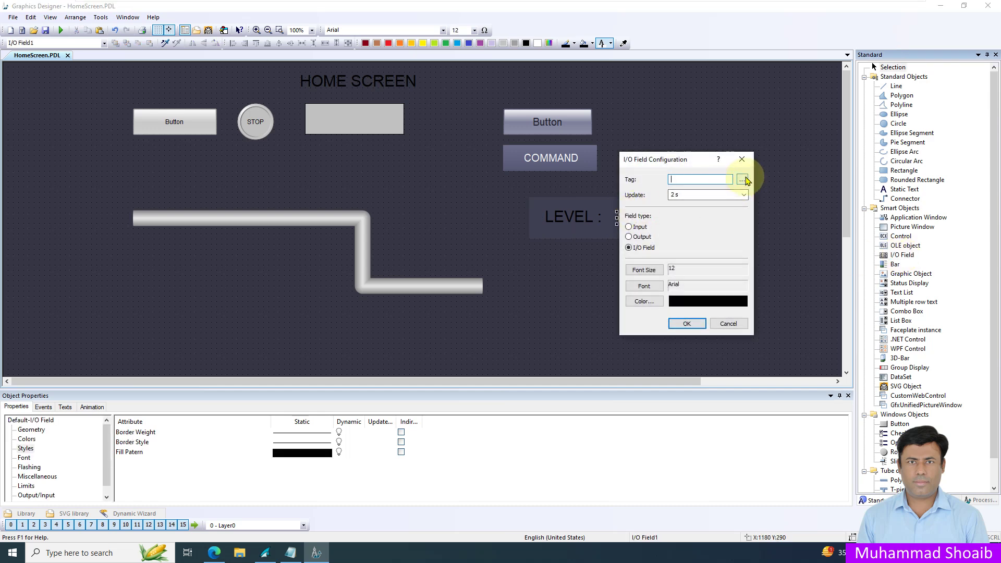
left_click(643, 270)
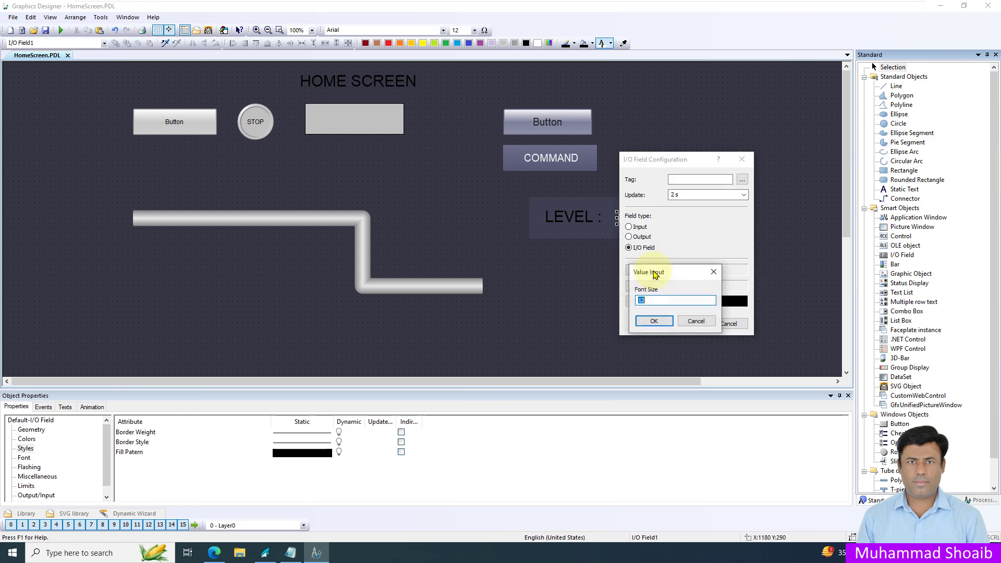
left_click(655, 321)
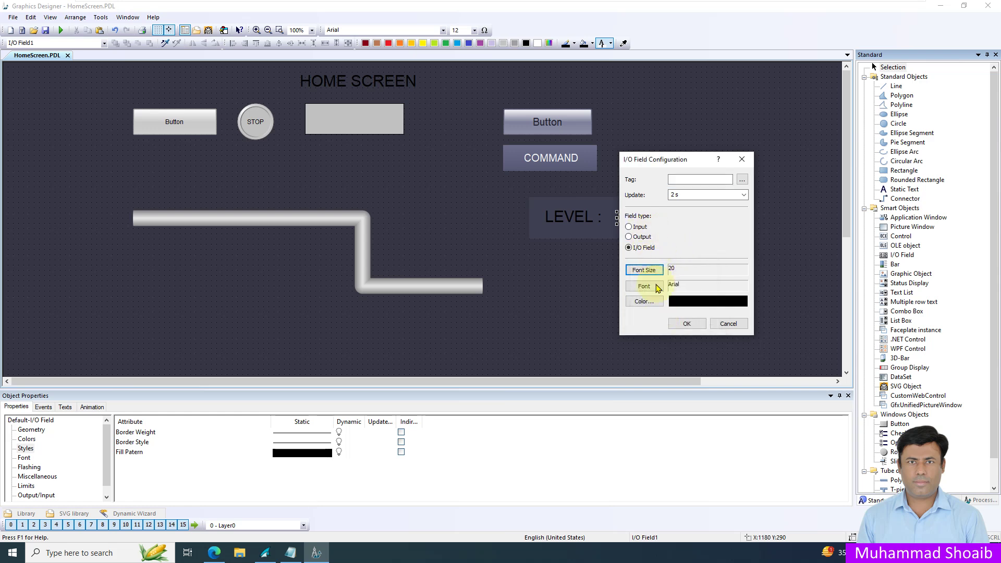
left_click(683, 324)
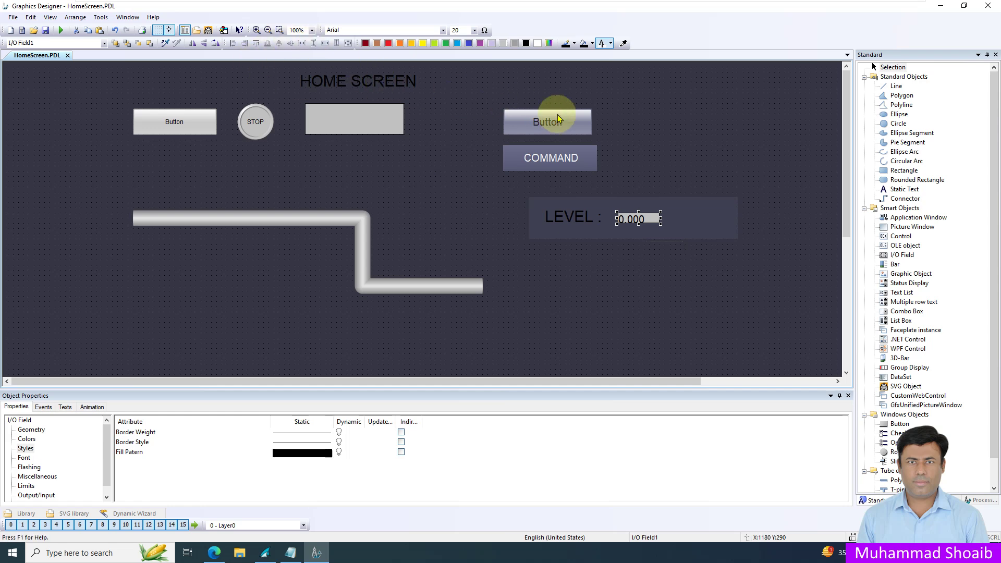
Set the I/O field's font size to 28 and enlarge its frame to fit the digits, at X 1180, Y 280.
left_click(474, 30)
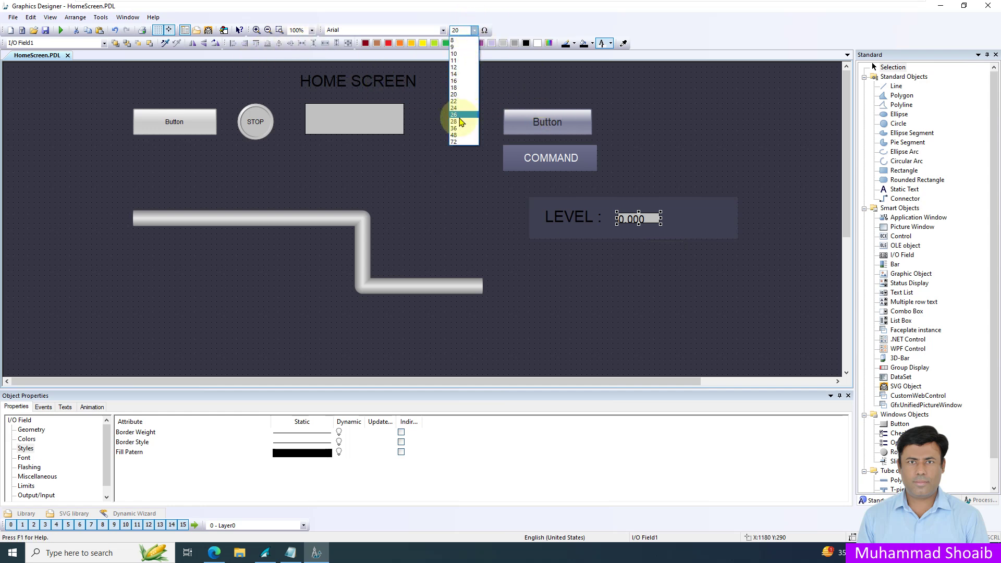
left_click(462, 122)
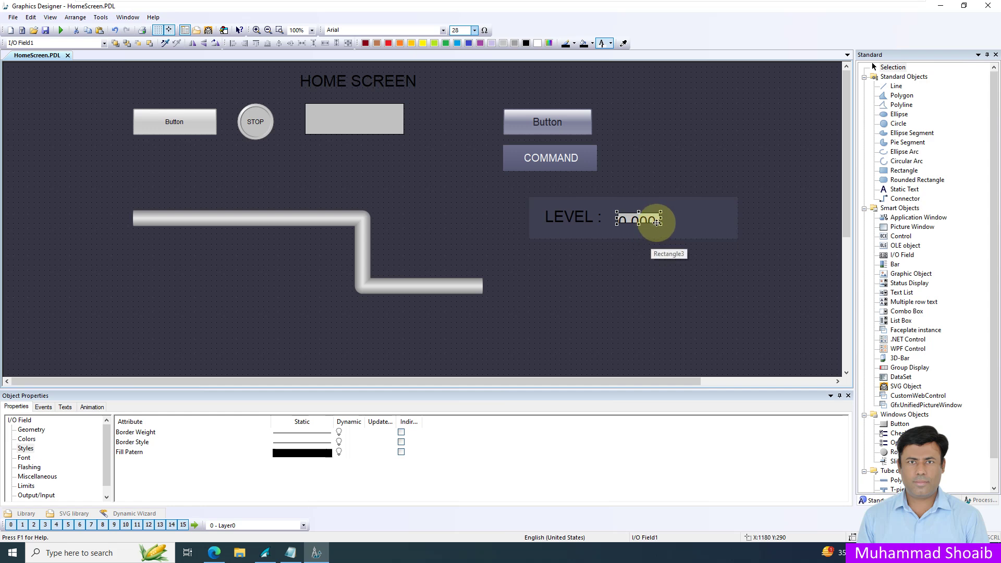
mouse_move(660, 223)
left_mouse_down()
mouse_move(666, 229)
mouse_move(649, 218)
left_mouse_up()
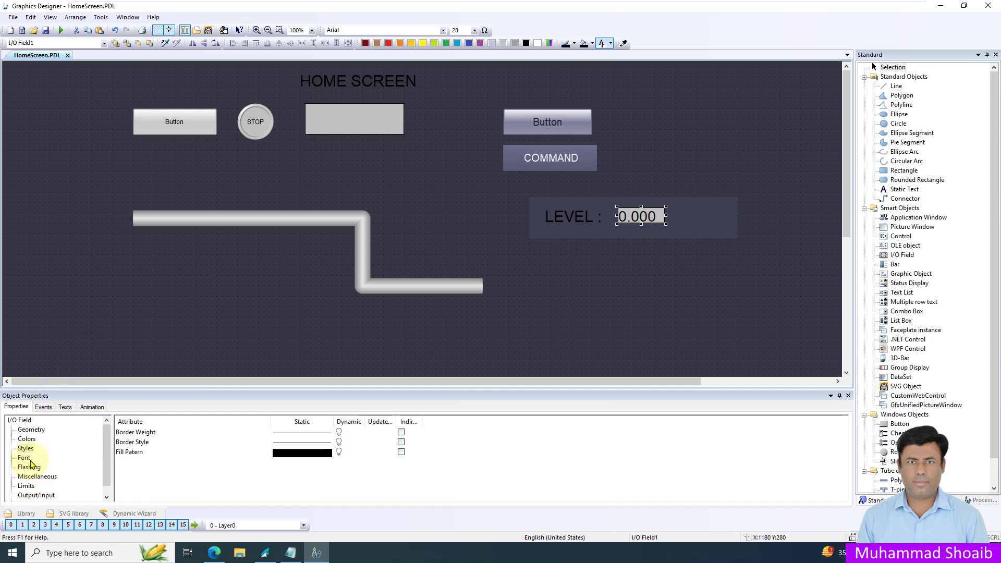
Set the I/O field's Global Color Scheme effect to No.
left_click(27, 440)
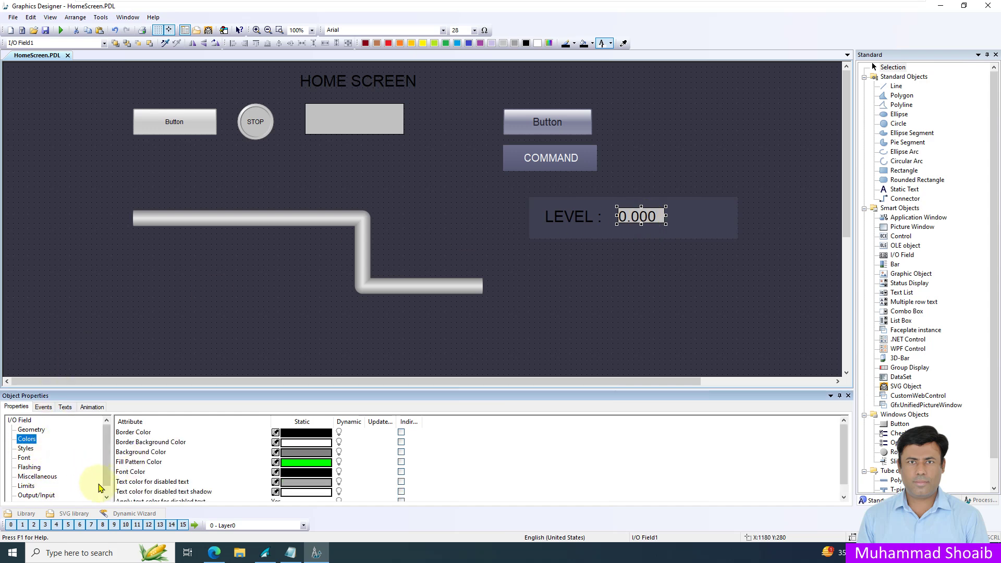
left_click(106, 497)
left_click(27, 495)
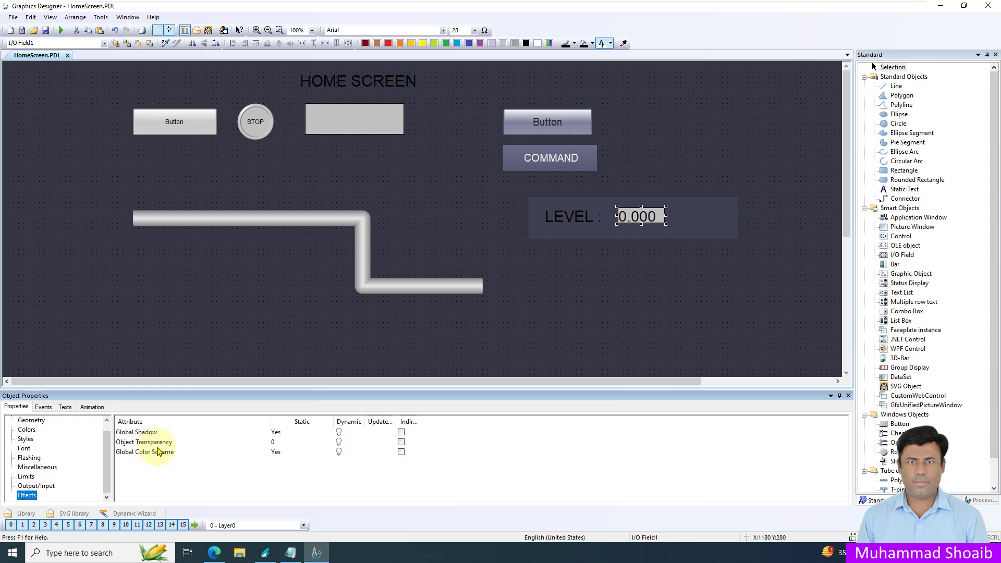
double_click(149, 455)
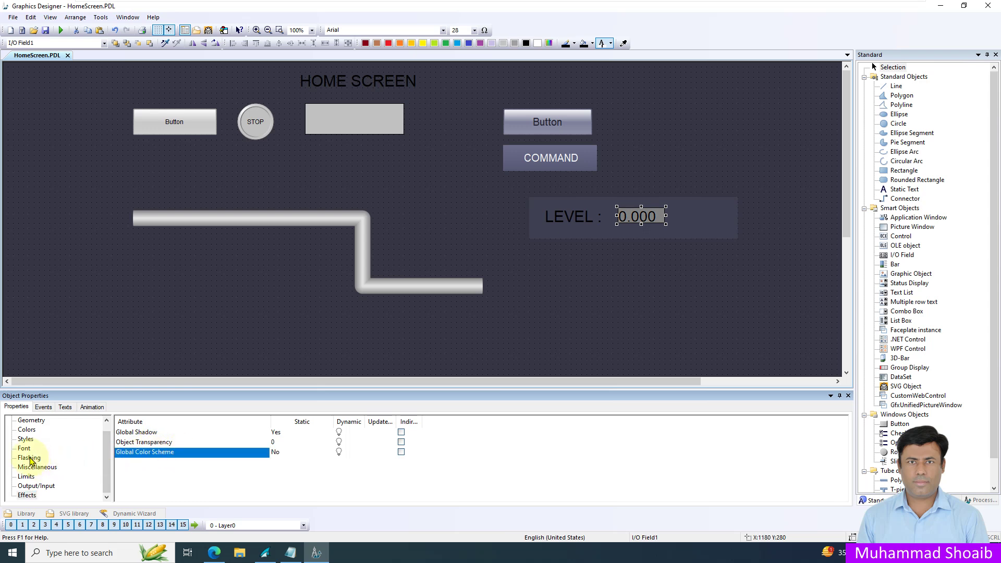
Make the I/O field's fill pattern transparent and remove its border by setting the border weight to 0.
left_click(26, 439)
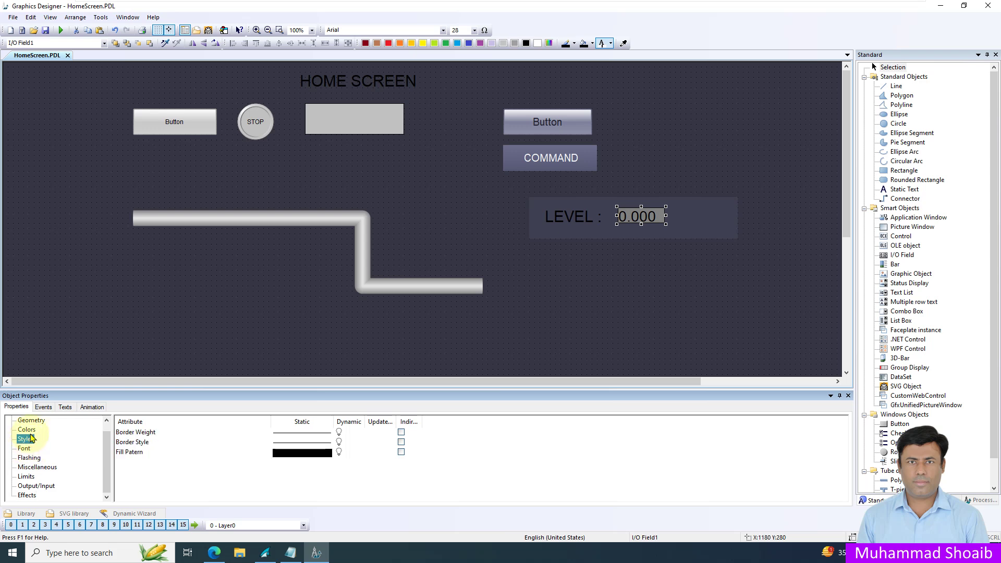
left_click(26, 439)
left_click(314, 454)
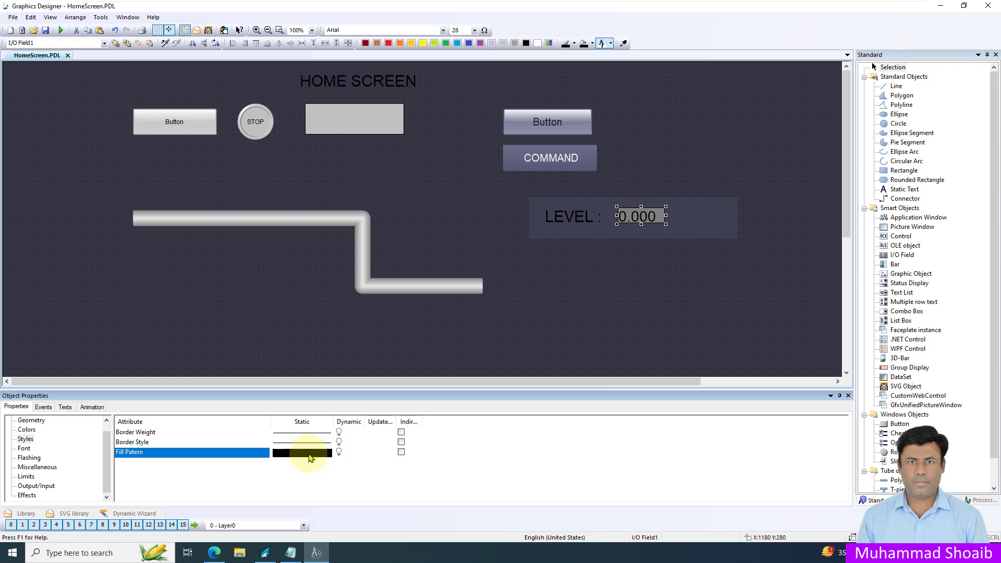
double_click(311, 457)
left_click(348, 364)
left_click(363, 526)
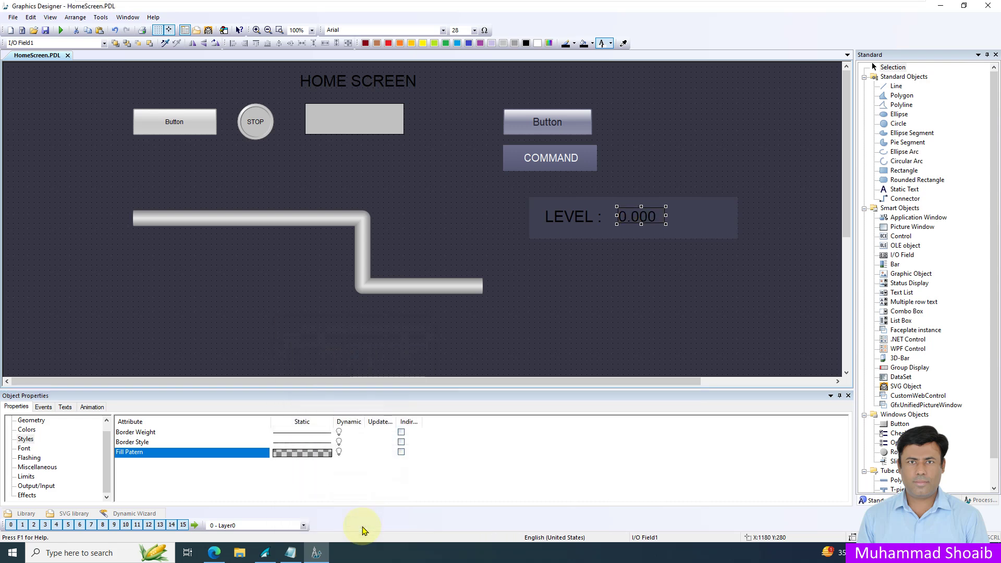
double_click(321, 432)
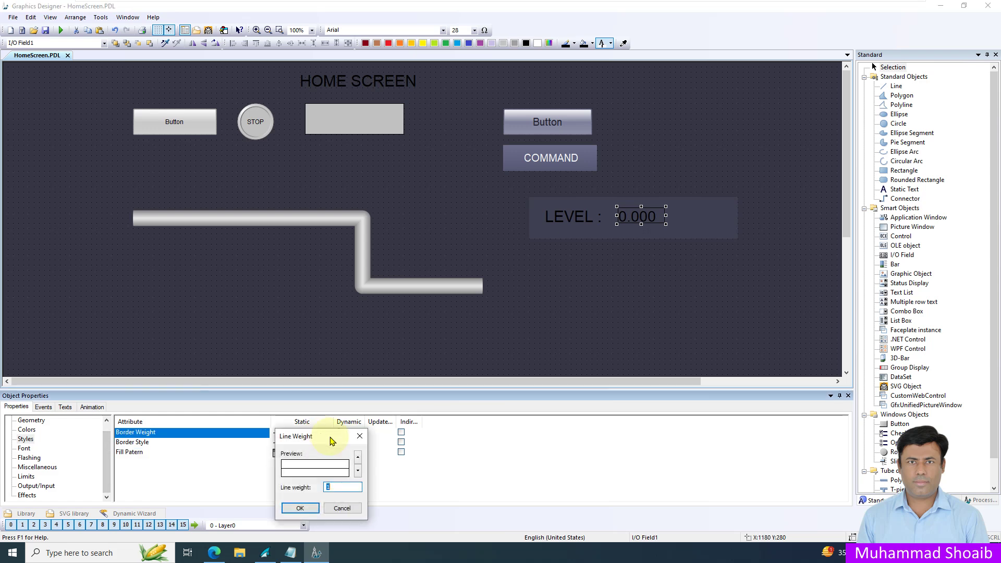
left_click(315, 507)
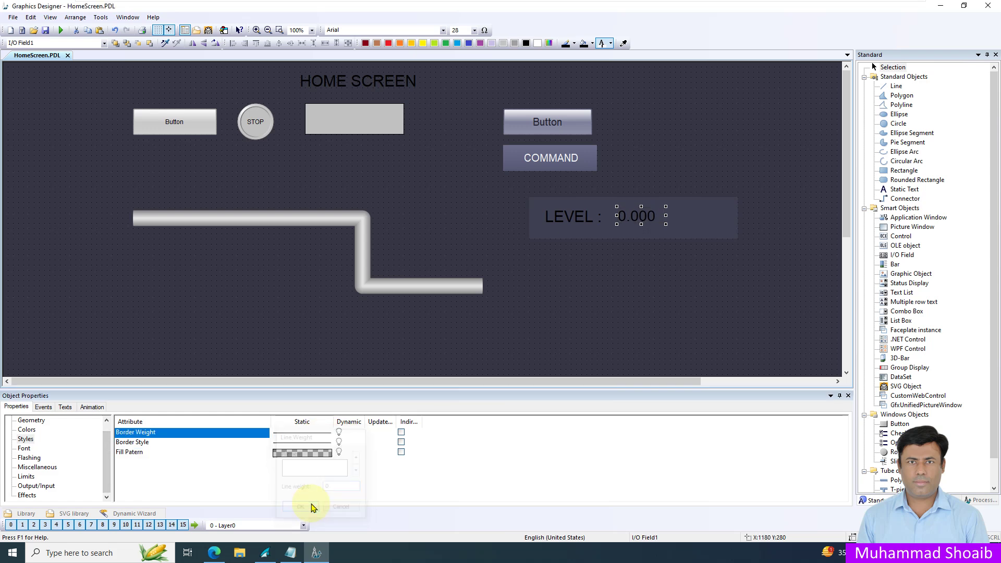
Set the LEVEL text's font color to palette color 20, named 50, from MyColorRange1.
left_click(574, 217)
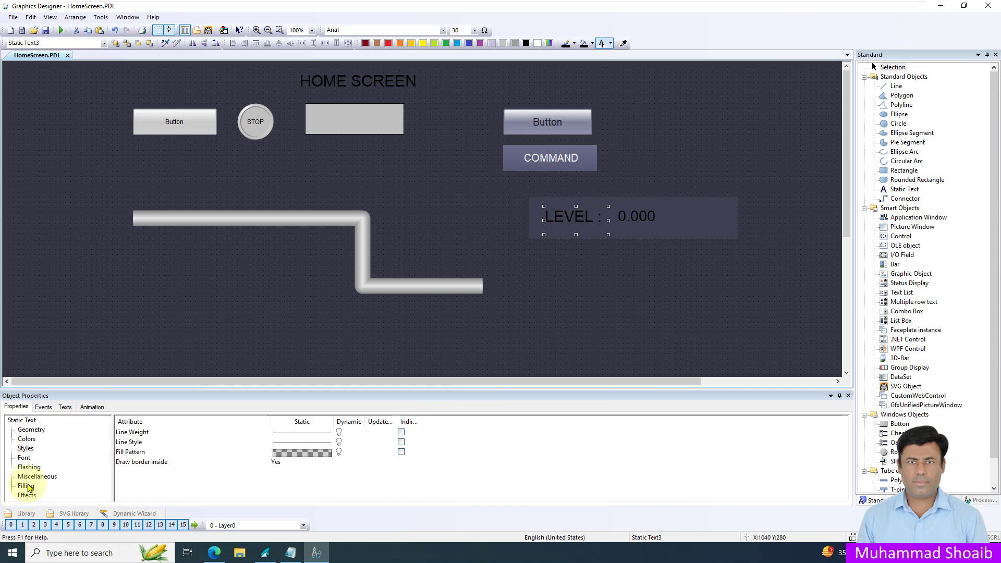
left_click(28, 440)
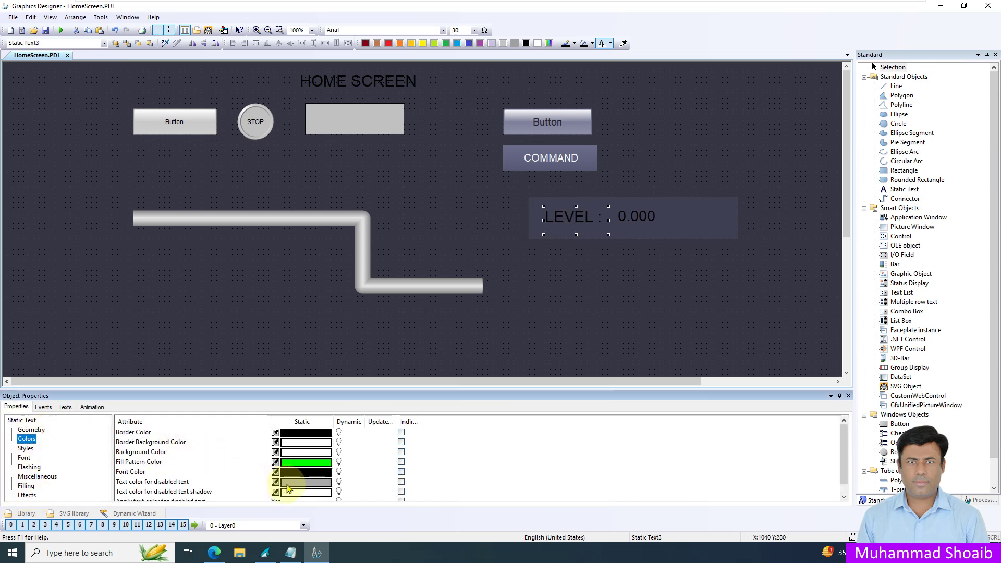
left_click(304, 472)
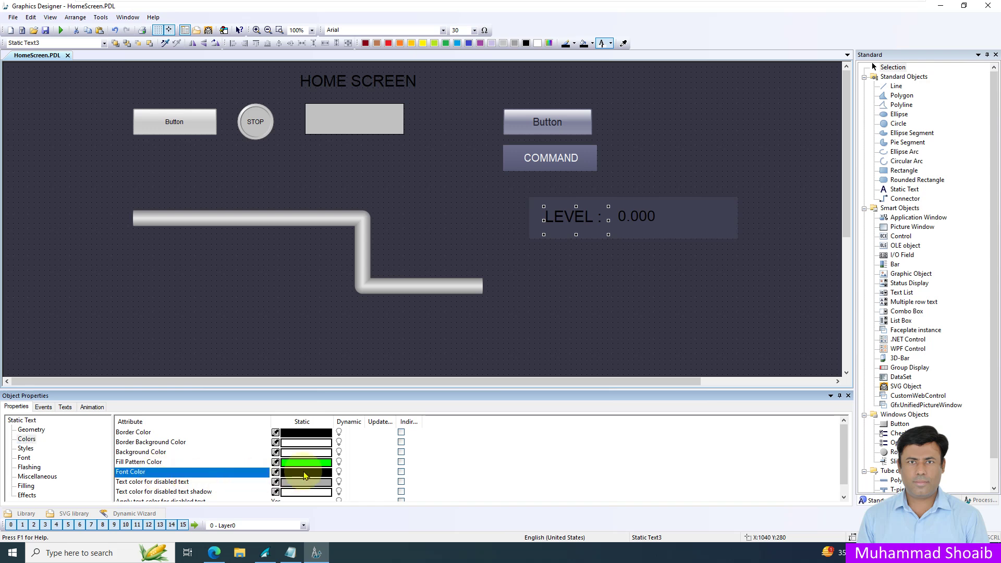
left_click(304, 474)
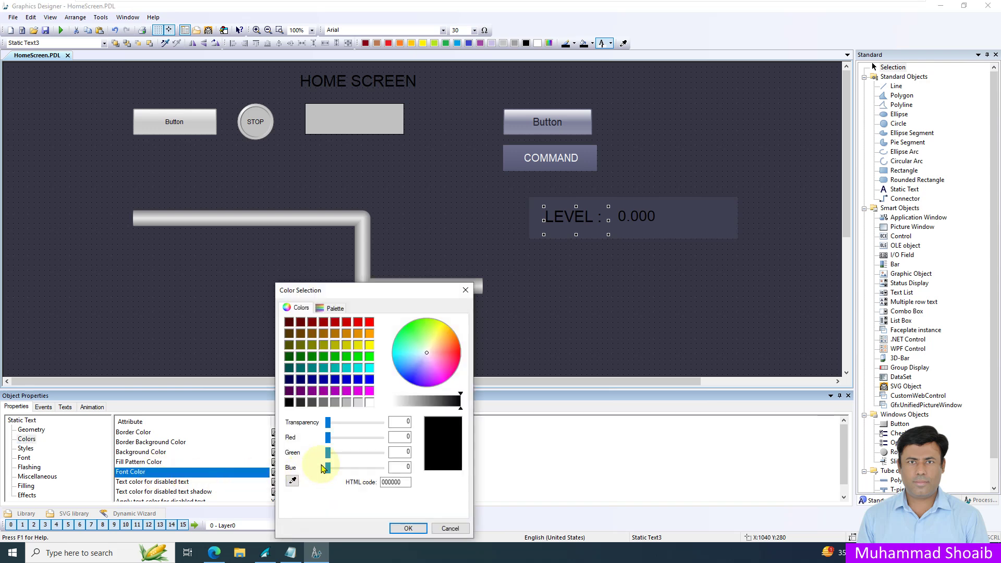
left_click(334, 309)
left_click(335, 333)
left_click(324, 346)
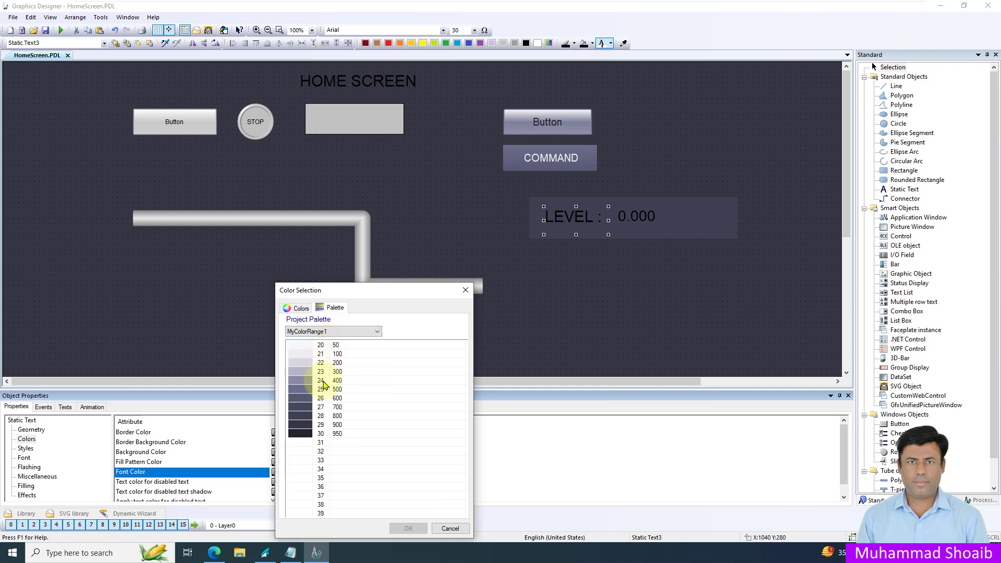
left_click(345, 354)
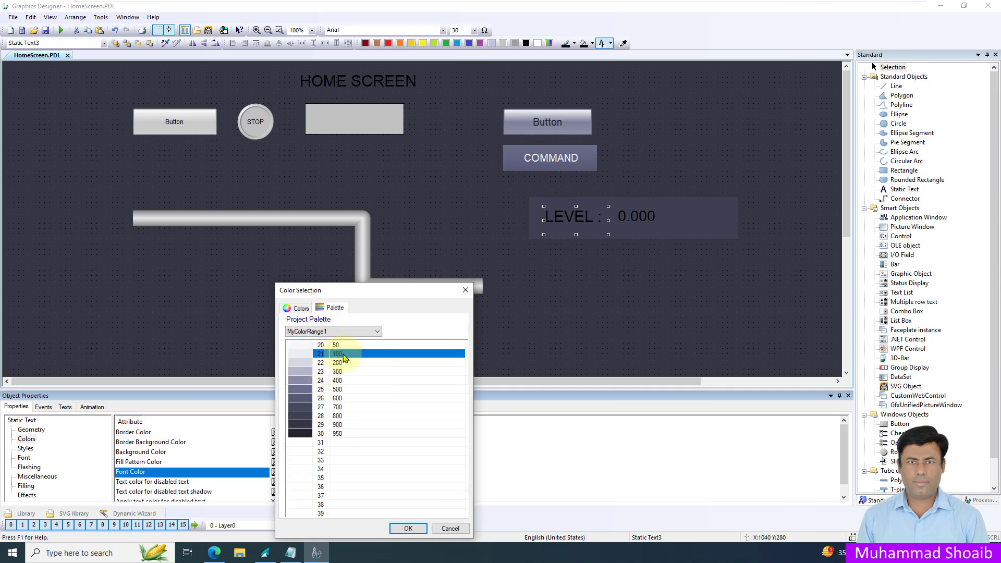
left_click(338, 345)
left_click(409, 528)
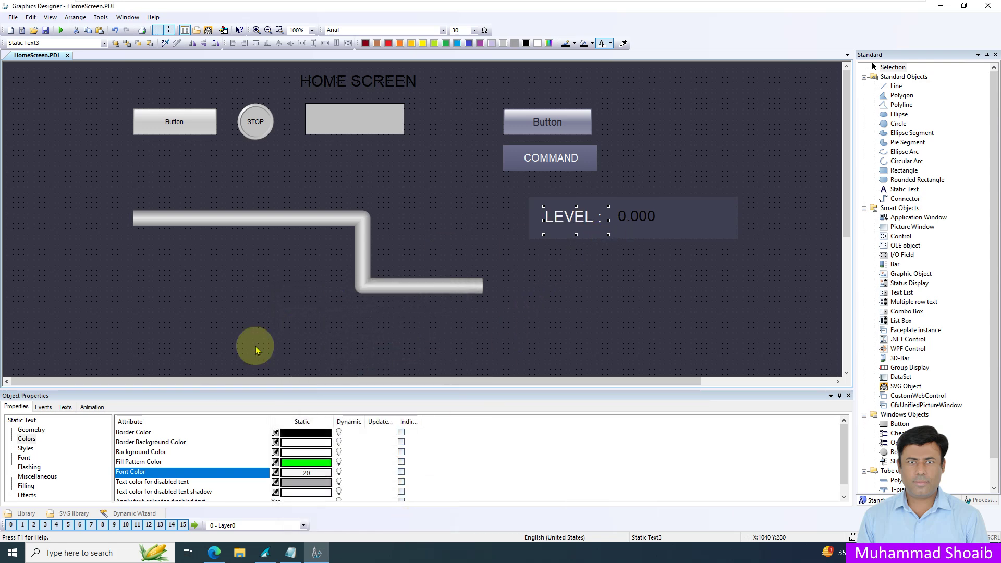
Change the LEVEL text's font color to palette color 21, named 100, from MyColorRange1.
double_click(306, 472)
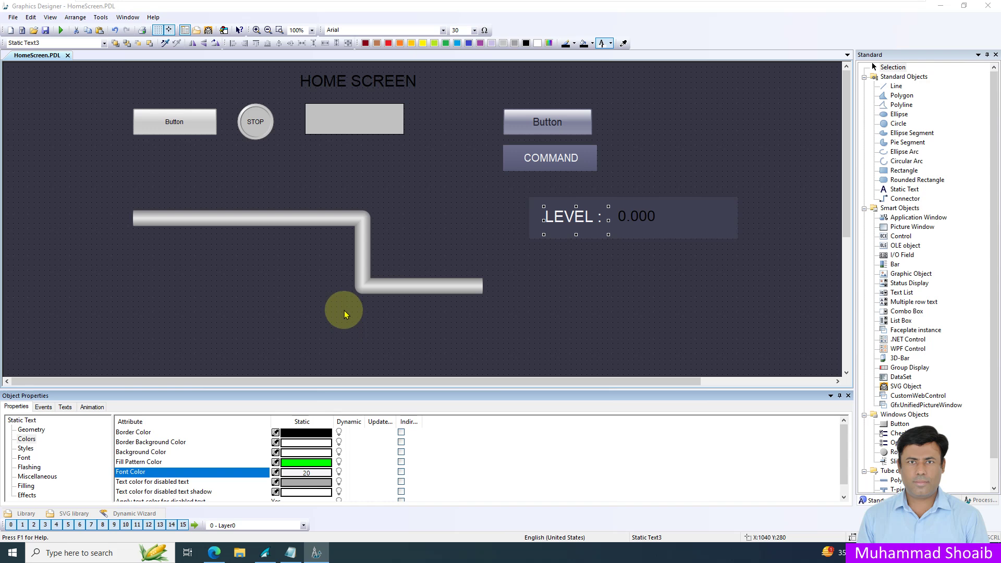
left_click(342, 356)
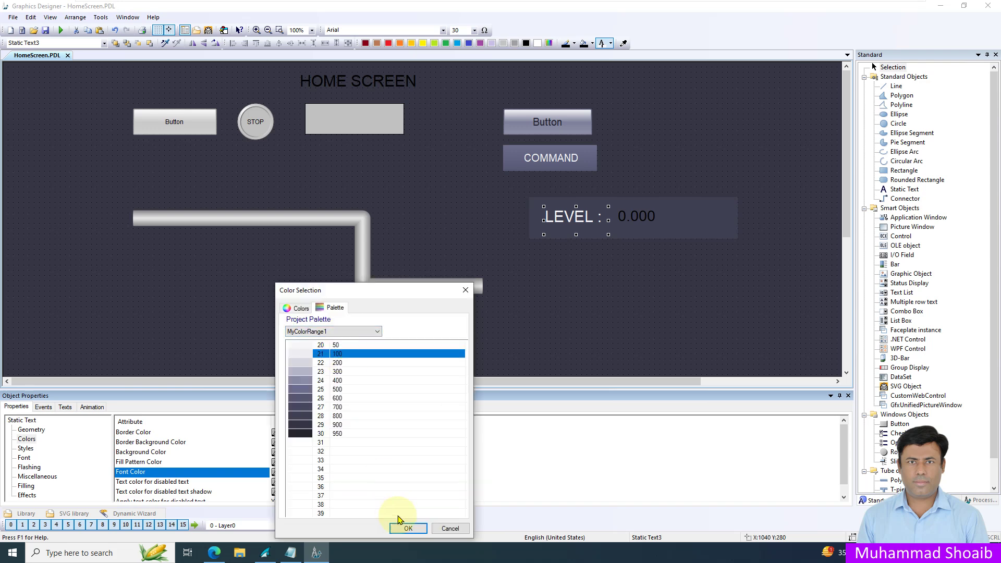
left_click(407, 524)
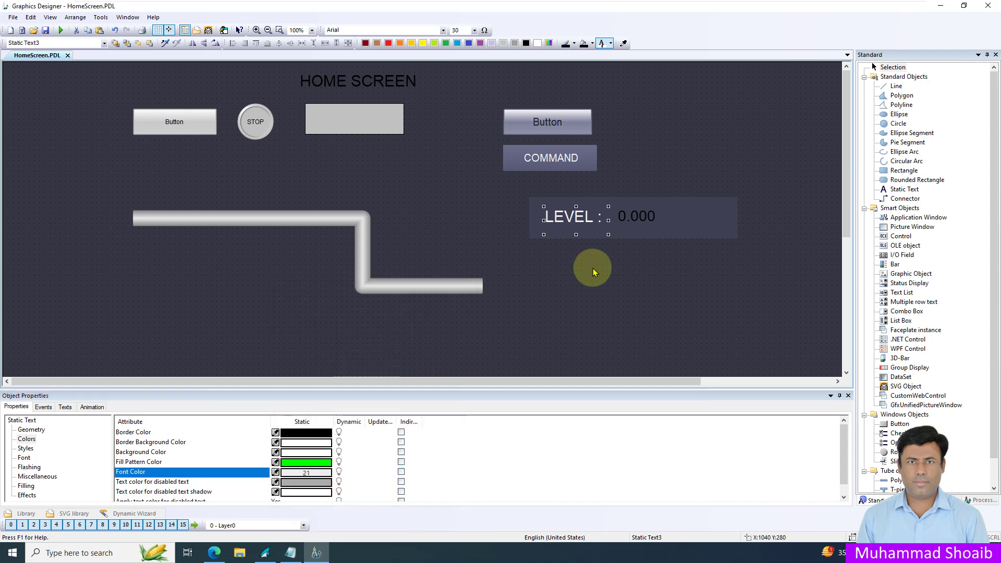
Make the I/O field's value on the LEVEL panel bold.
left_click(641, 216)
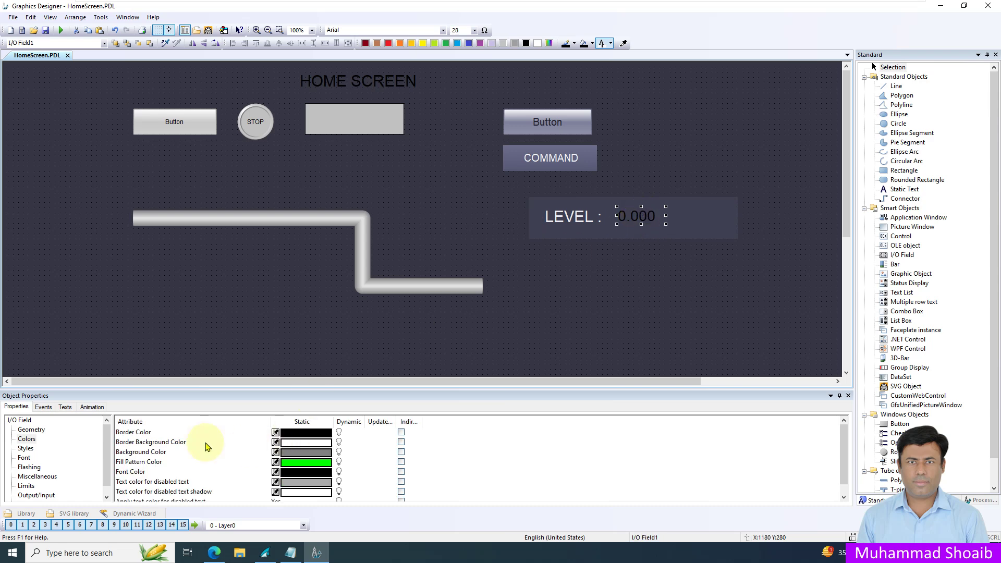
left_click(25, 459)
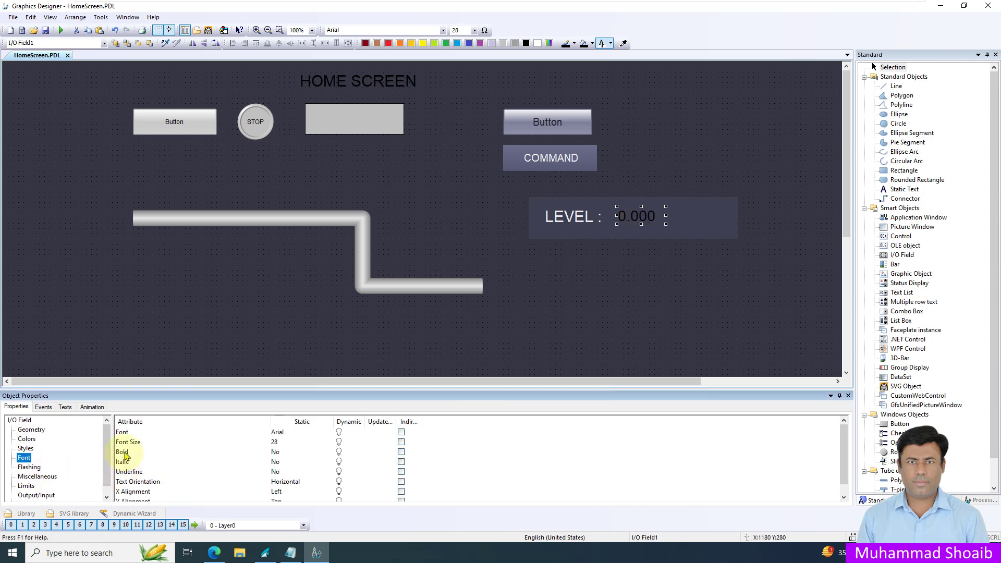
double_click(126, 453)
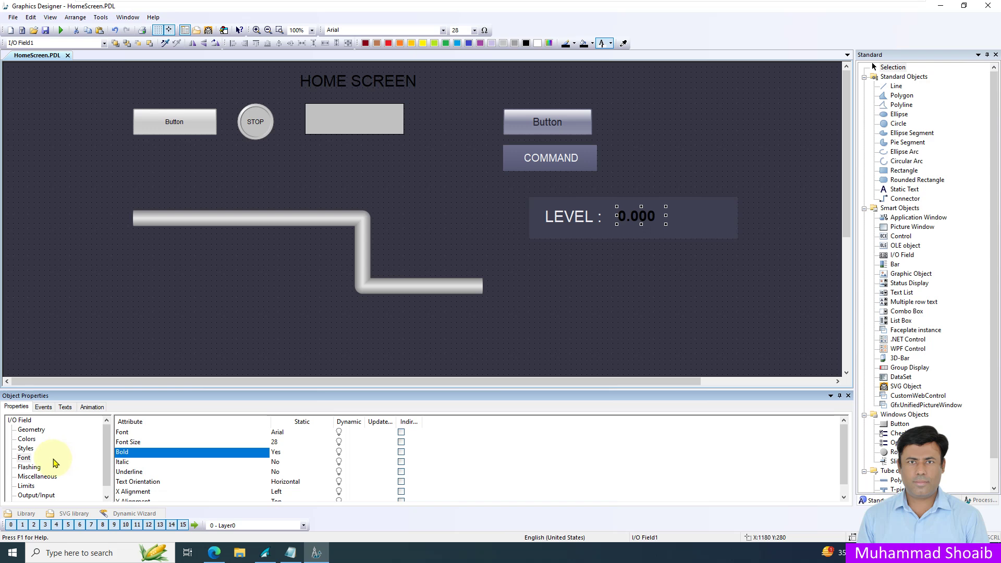
Set the I/O field's font color to palette color 21, named 100, from MyColorRange1, and deselect the field.
left_click(27, 440)
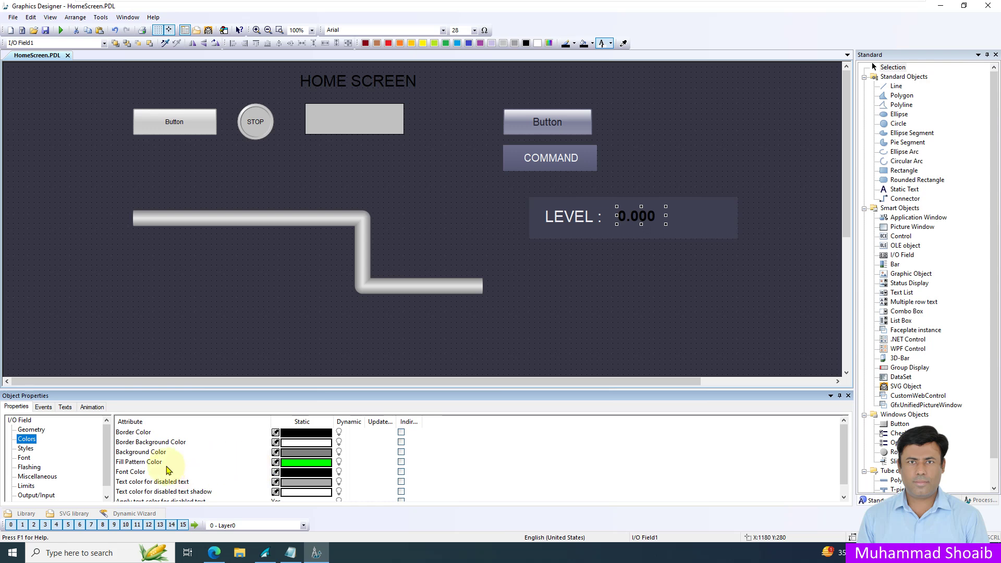
left_click(303, 473)
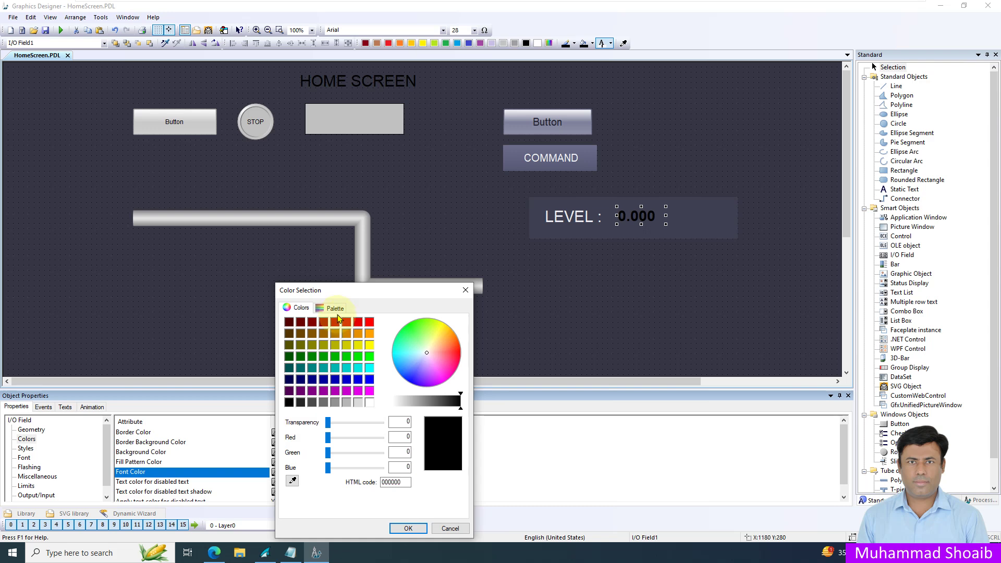
left_click(334, 307)
left_click(328, 333)
left_click(324, 357)
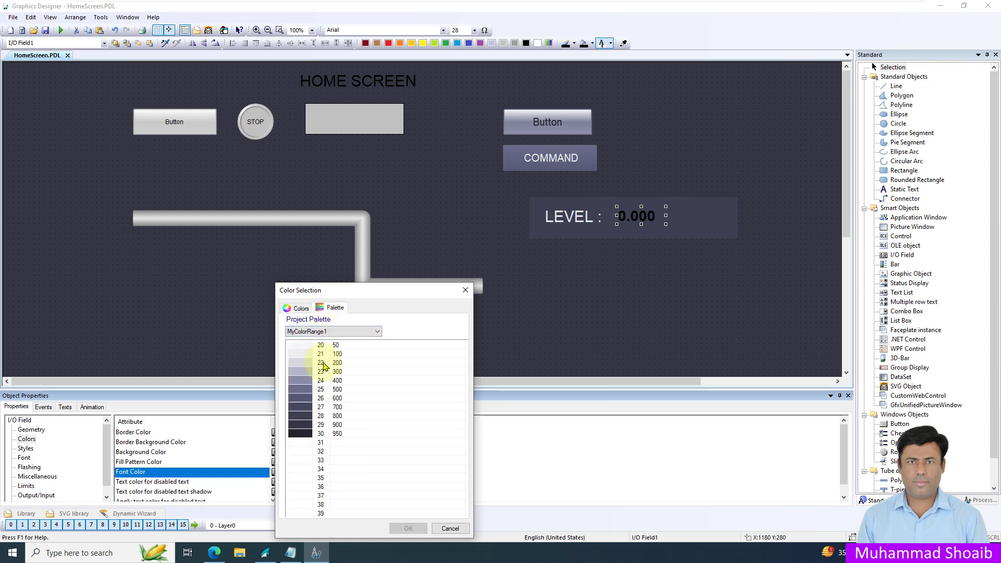
left_click(336, 354)
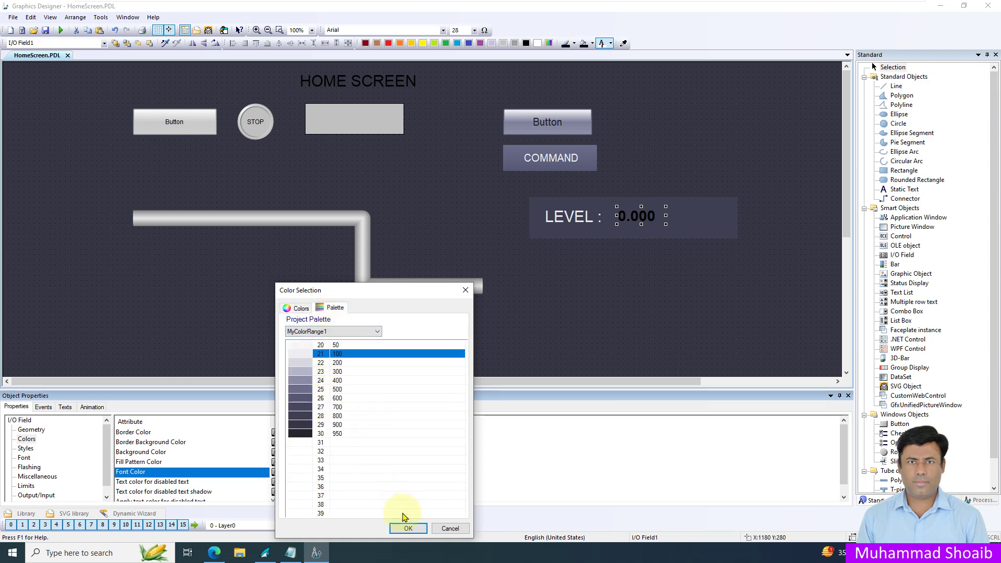
left_click(409, 528)
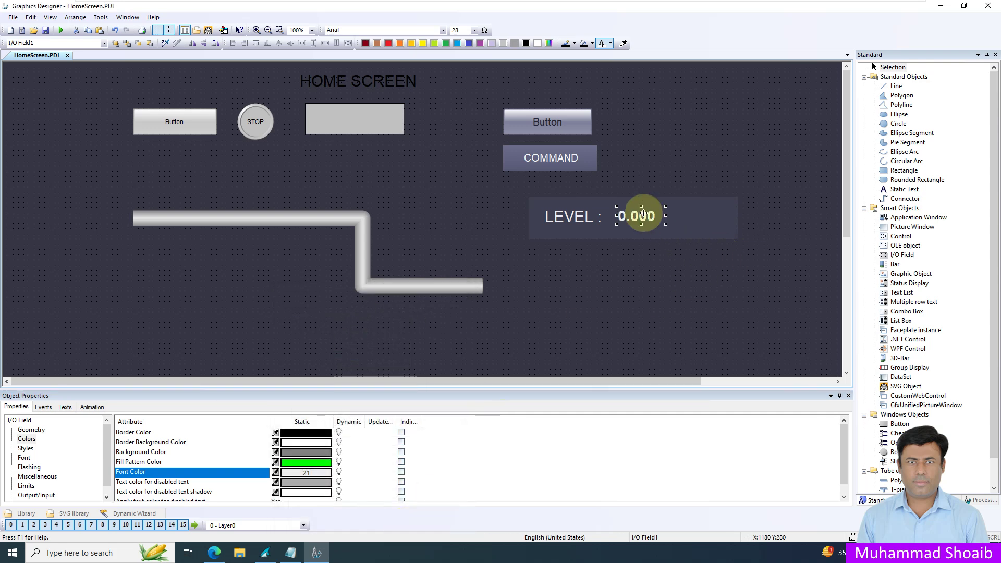
left_click(656, 273)
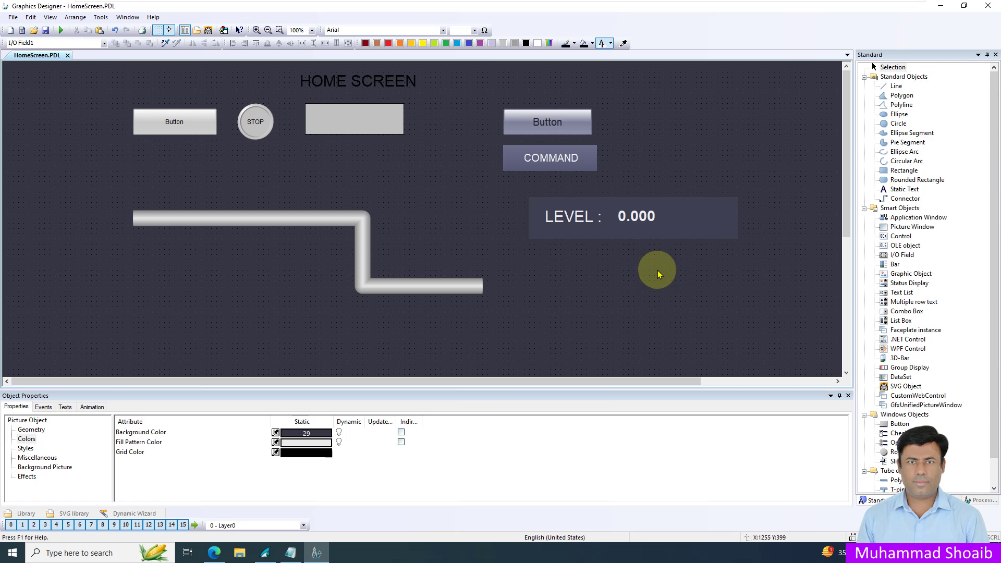
Set Global Color Scheme to No for the polygon tube so it uses its own color.
left_click(431, 285)
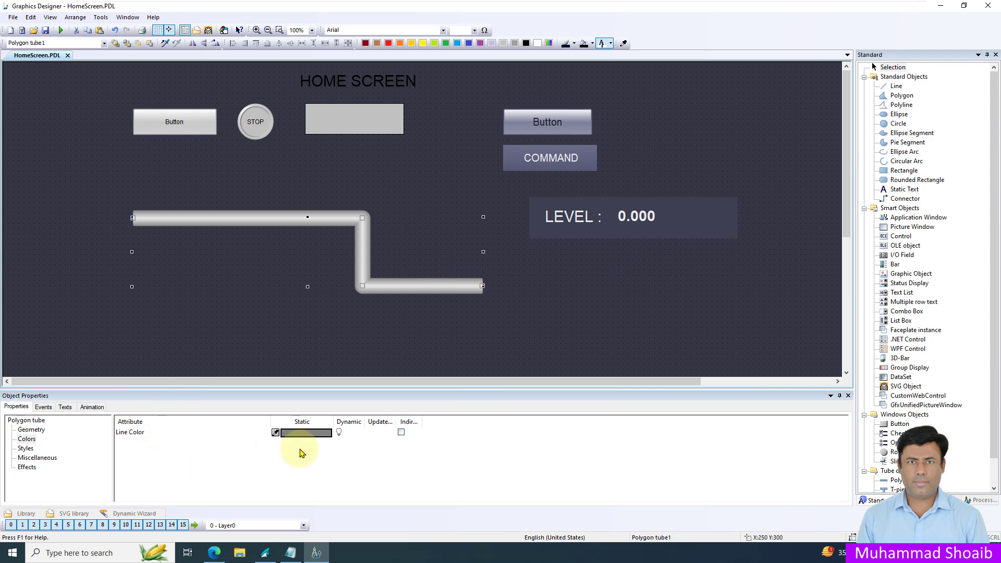
left_click(27, 467)
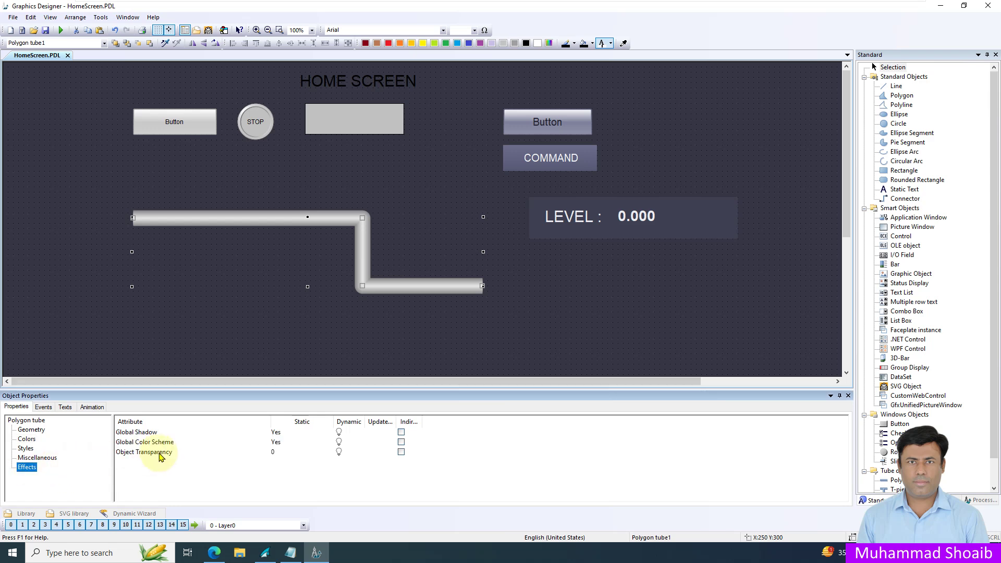
double_click(163, 443)
Set the polygon tube's line color to palette color 23, named 300, from MyColorRange1, and deselect the tube.
left_click(28, 439)
left_click(323, 434)
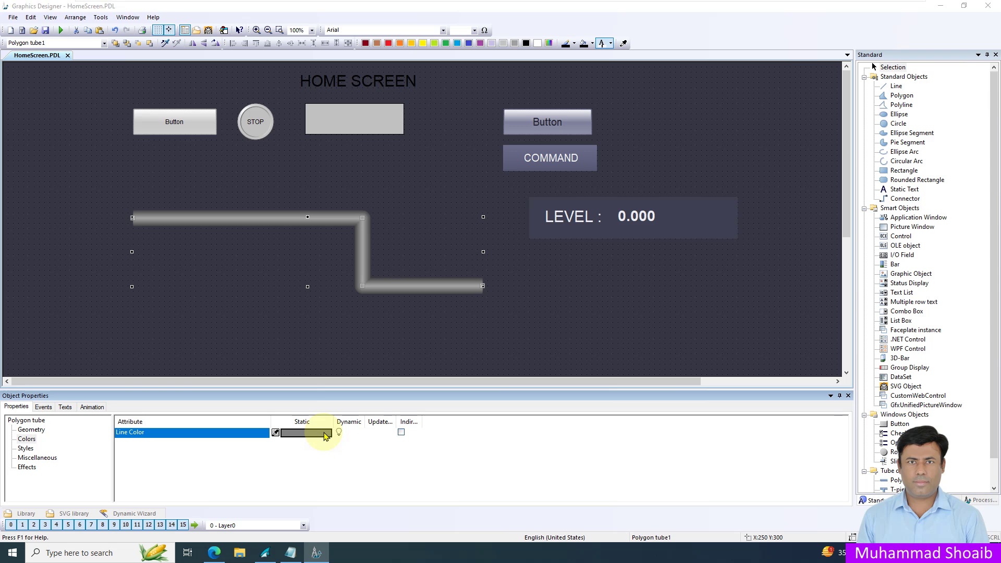
double_click(324, 434)
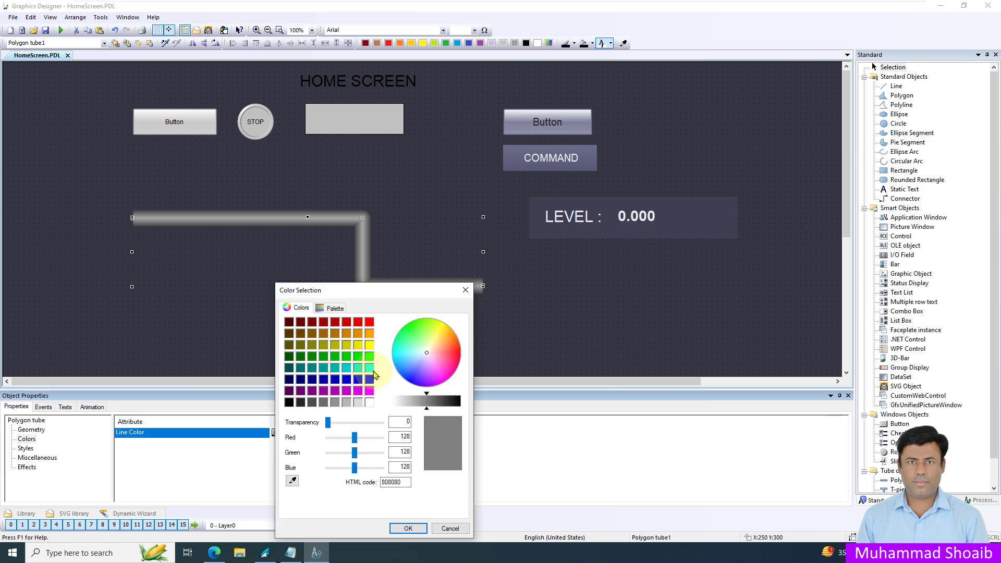
left_click(344, 311)
left_click(344, 332)
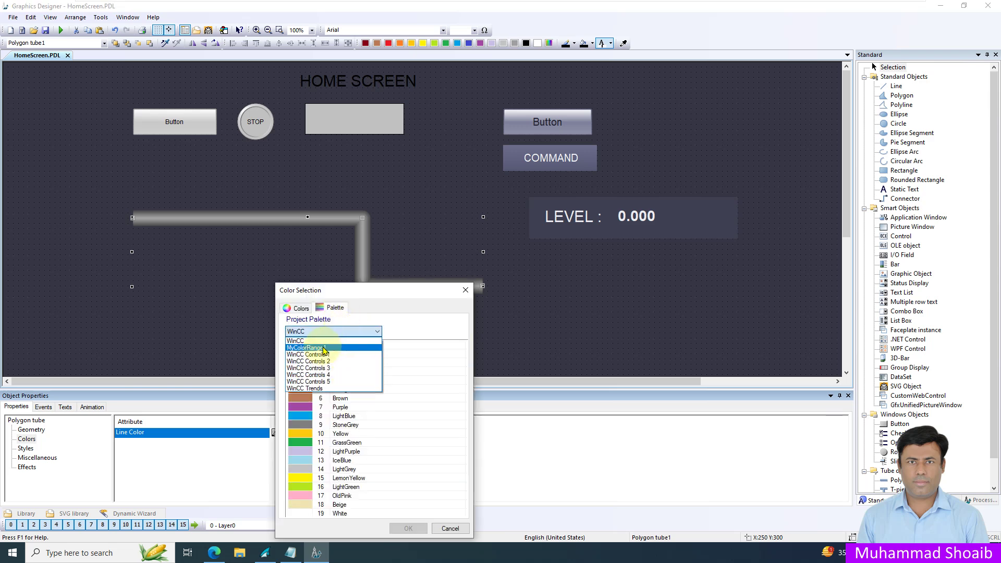
left_click(325, 351)
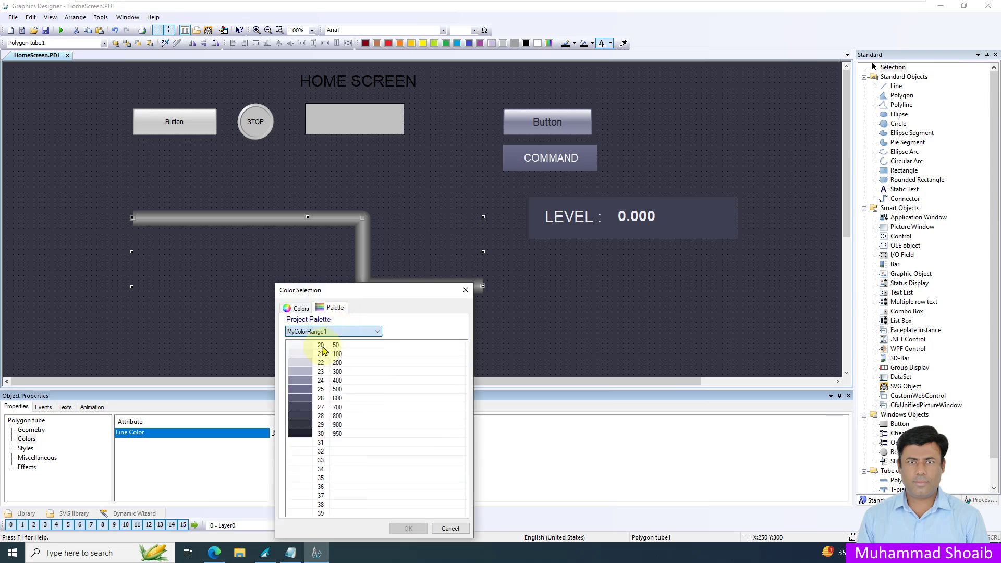
left_click(328, 380)
left_click(328, 372)
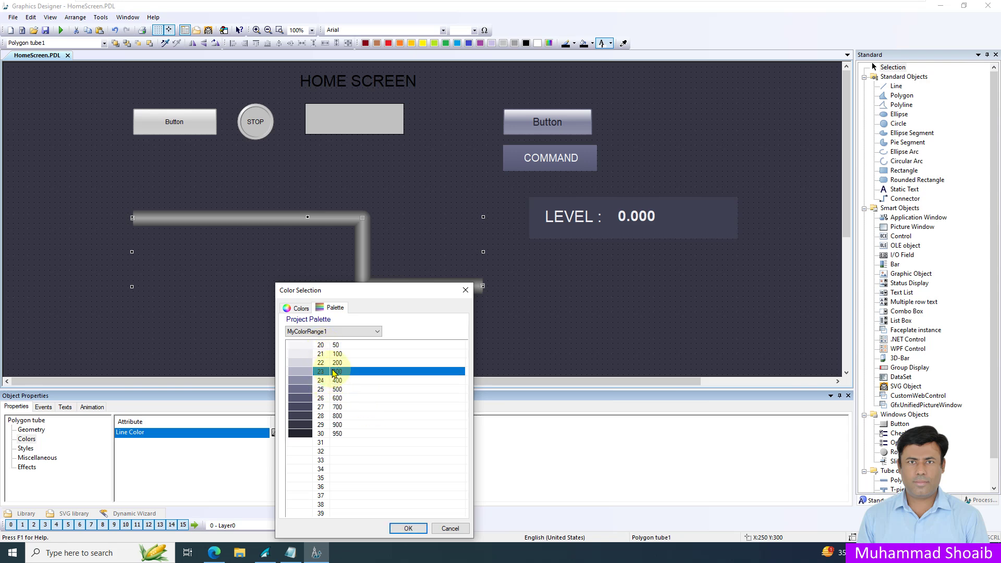
left_click(418, 528)
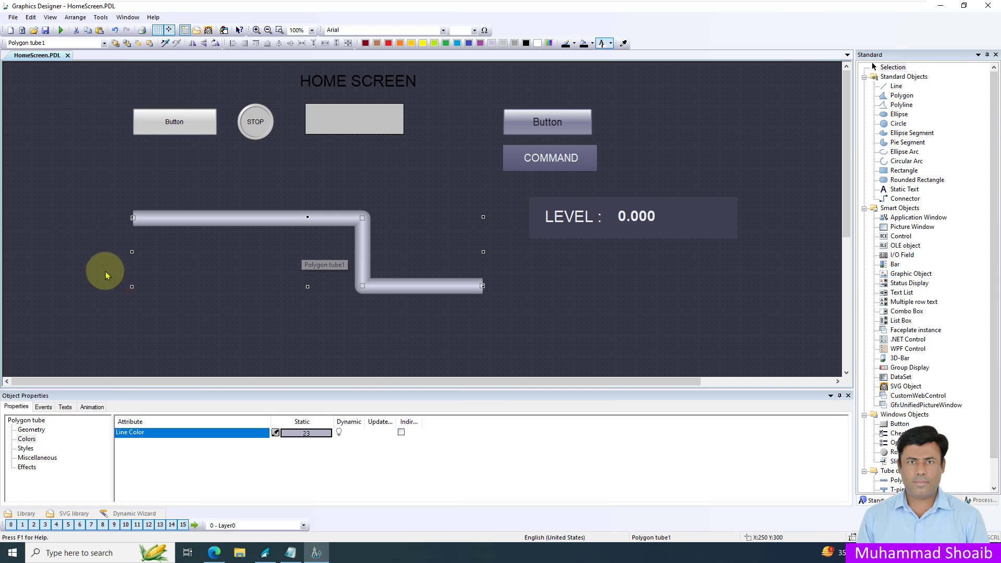
left_click(162, 180)
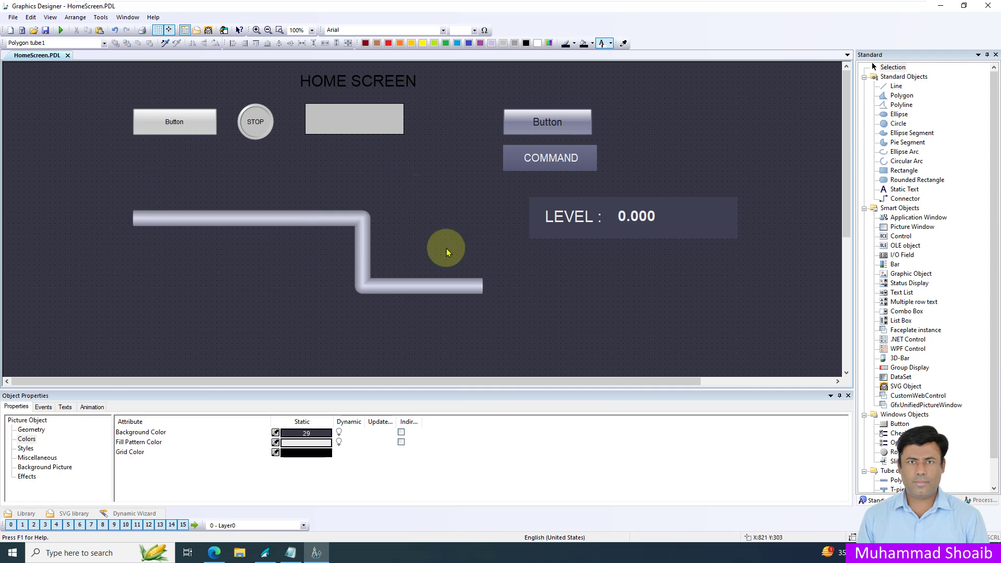